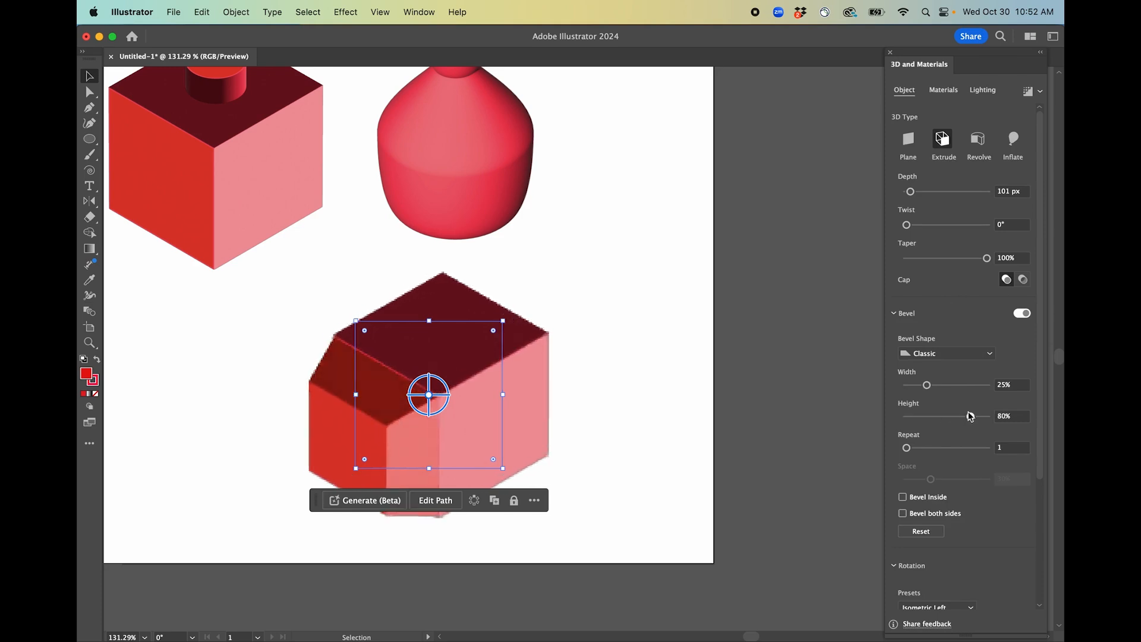
Adjust the bevel width slightly, toggle Bevel Inside on and off, and switch off the bevel on the 3D cube.
{"action": "left_click_drag", "start_coordinate": [906, 447], "coordinate": [924, 448]}
{"action": "left_click", "coordinate": [902, 497]}
{"action": "left_click", "coordinate": [903, 496]}
{"action": "left_click", "coordinate": [1021, 313]}
{"action": "scroll", "coordinate": [958, 532], "scroll_direction": "down", "scroll_amount": 5}
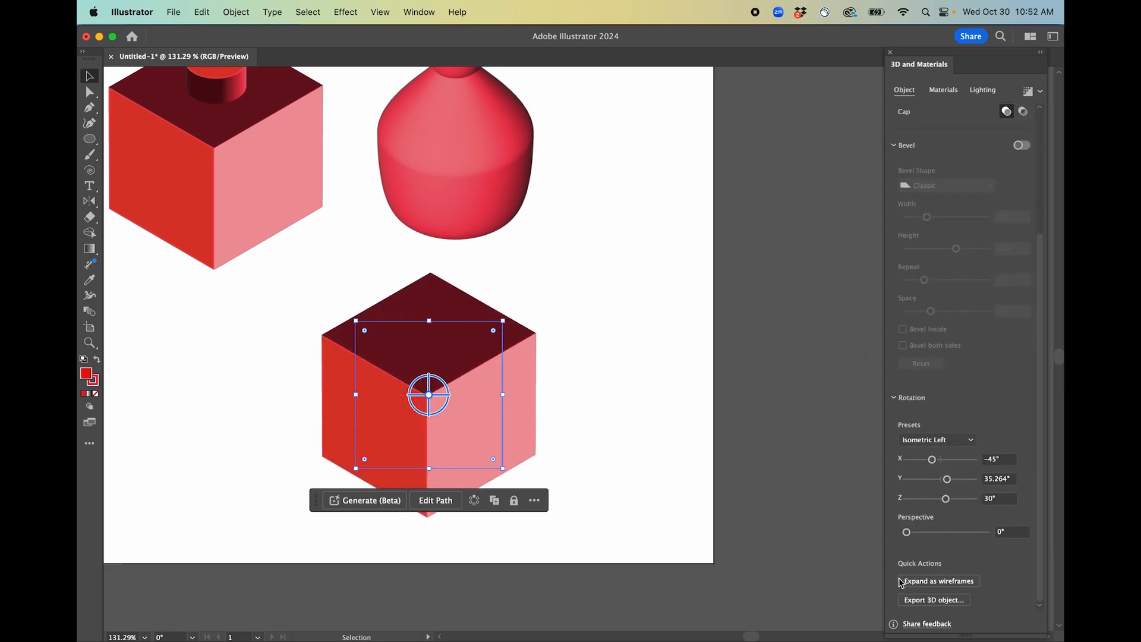
Expand the 3D cube as wireframes and deselect it.
{"action": "left_click", "coordinate": [917, 581]}
{"action": "left_click", "coordinate": [522, 382]}
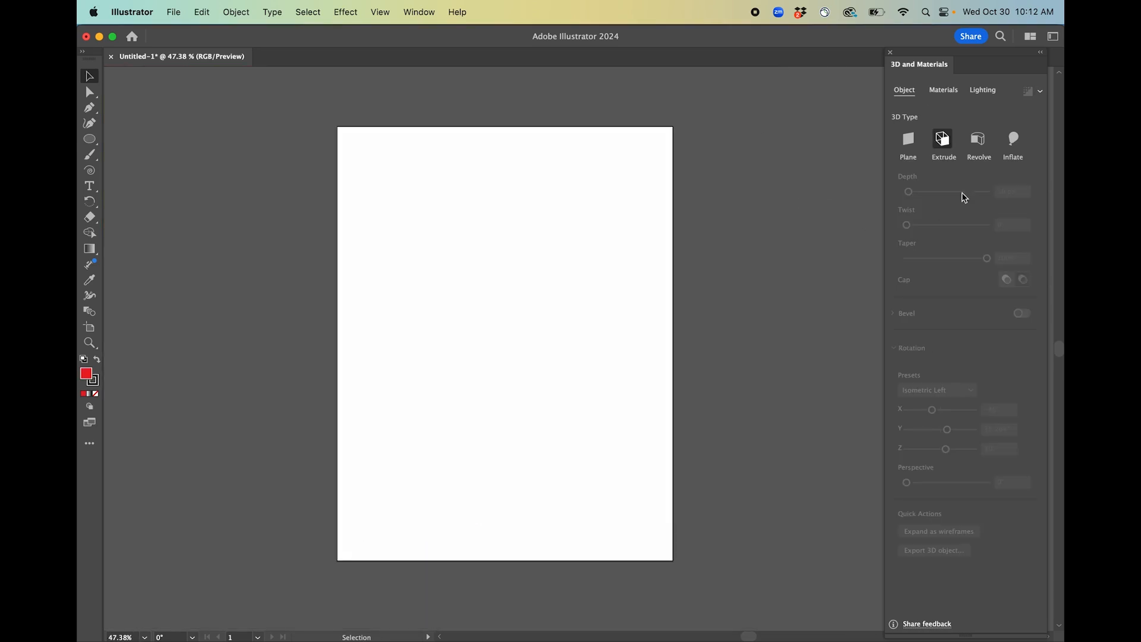
{"action": "left_click", "coordinate": [358, 17]}
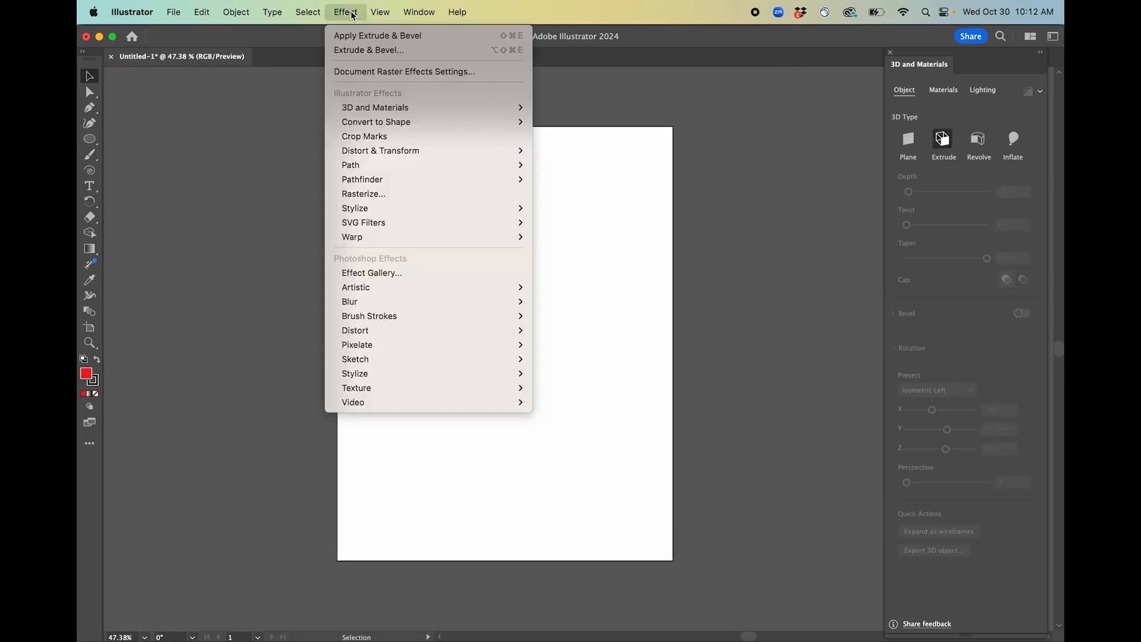
{"action": "mouse_move", "coordinate": [421, 111]}
{"action": "mouse_move", "coordinate": [566, 187]}
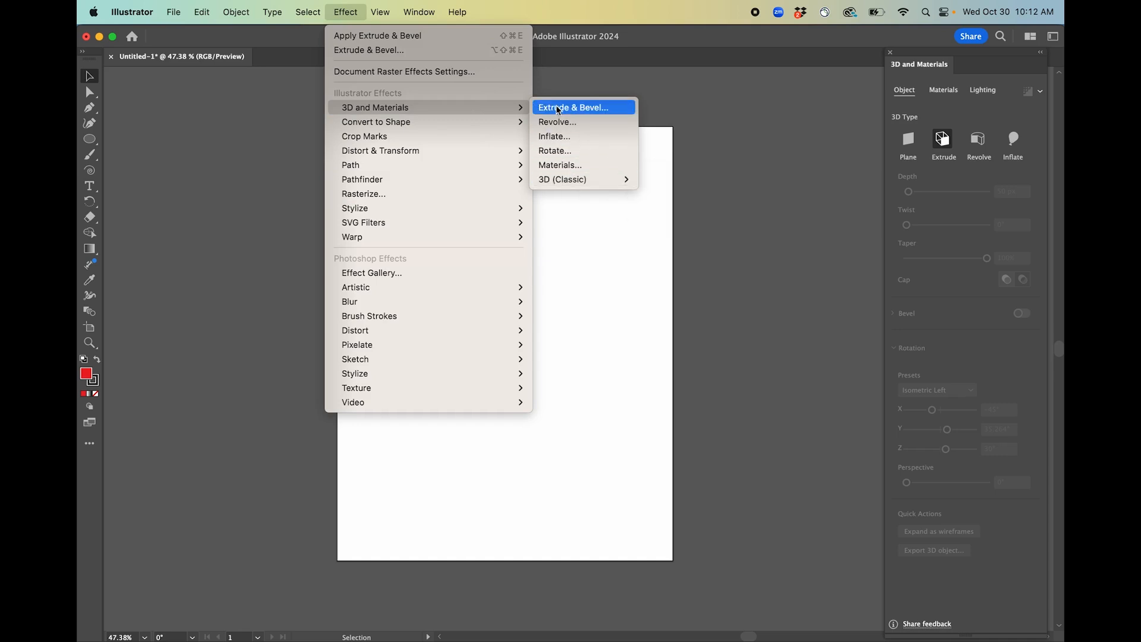
{"action": "left_click", "coordinate": [564, 73]}
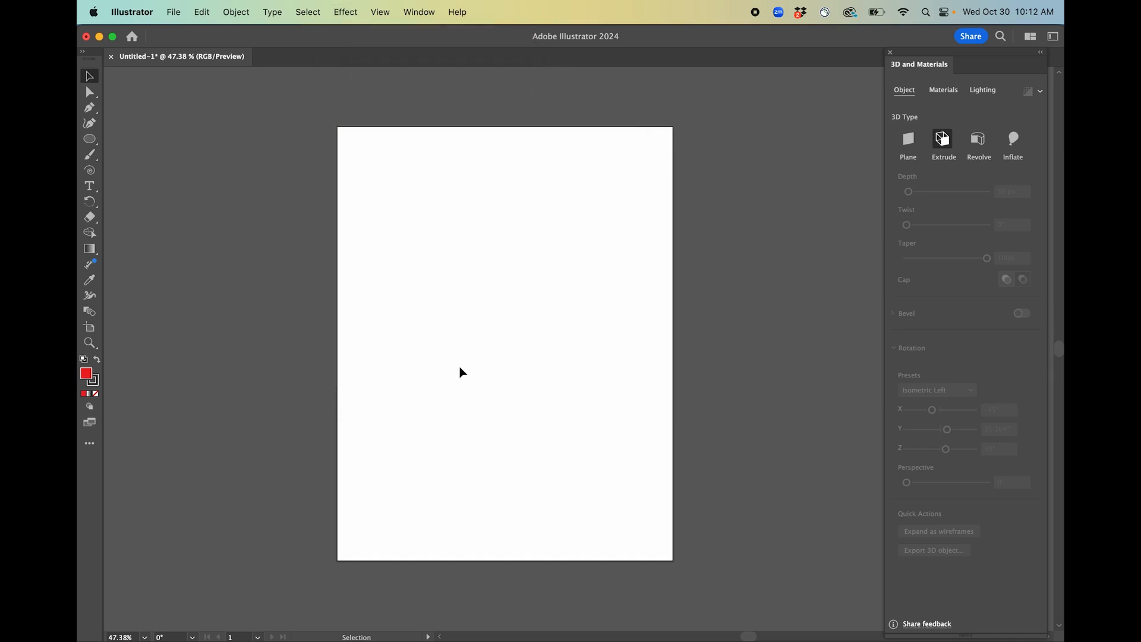
Draw a square about 104 pt wide with the Rectangle tool, dismissing the size dialog.
{"action": "key", "text": "m"}
{"action": "left_click_drag", "start_coordinate": [433, 318], "coordinate": [479, 375]}
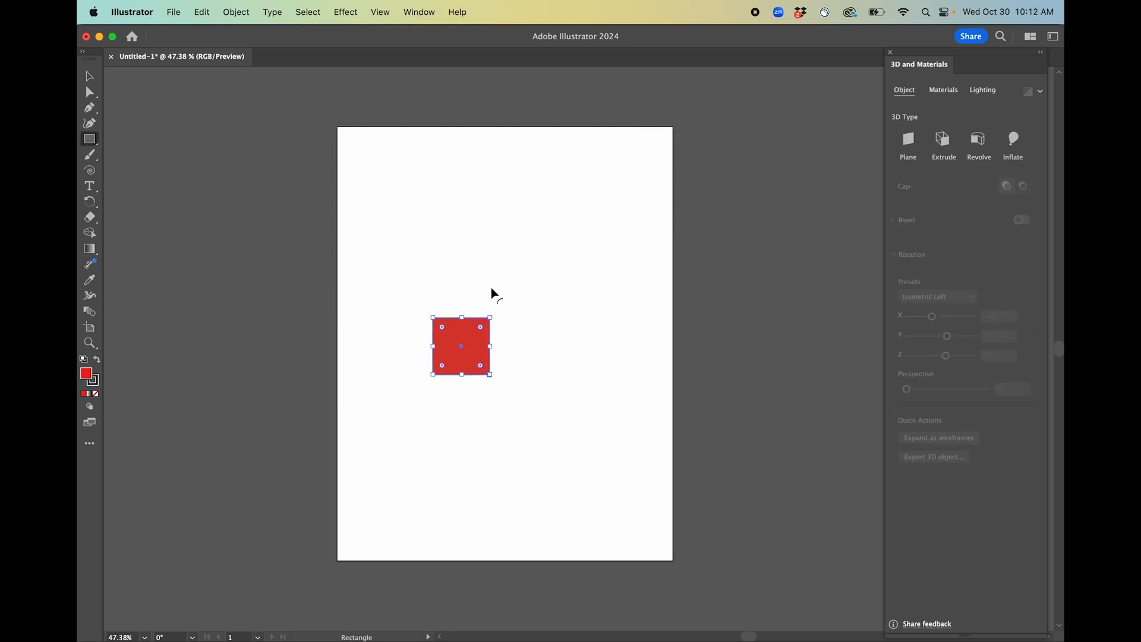
{"action": "left_click", "coordinate": [494, 277]}
{"action": "left_click", "coordinate": [524, 361]}
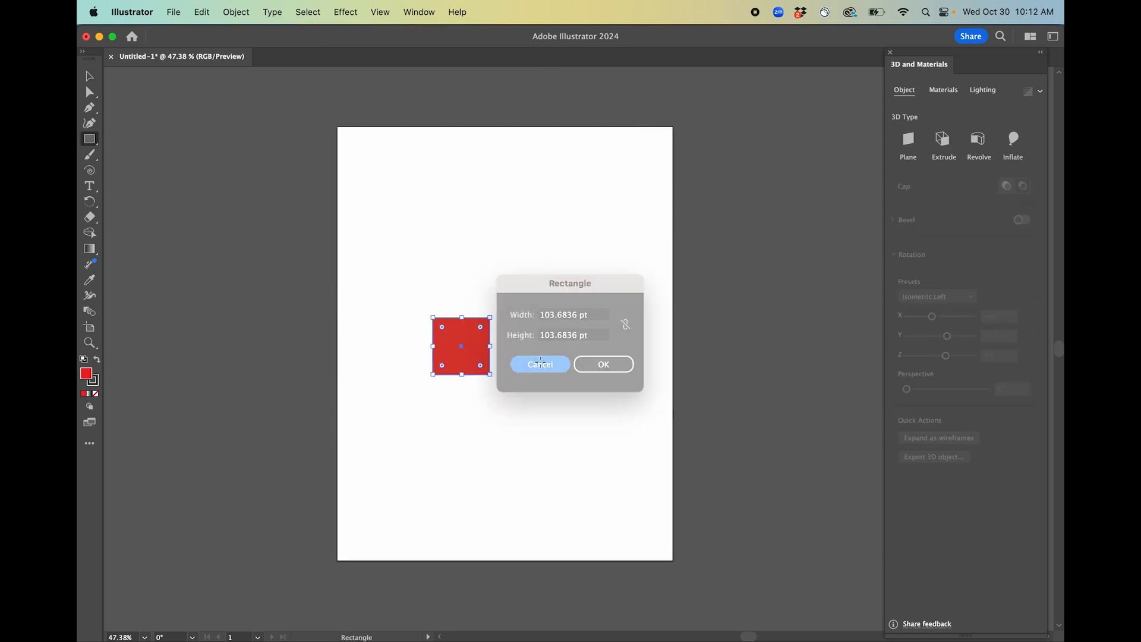
Apply the 3D and Materials Extrude & Bevel effect to the square.
{"action": "left_click", "coordinate": [359, 12]}
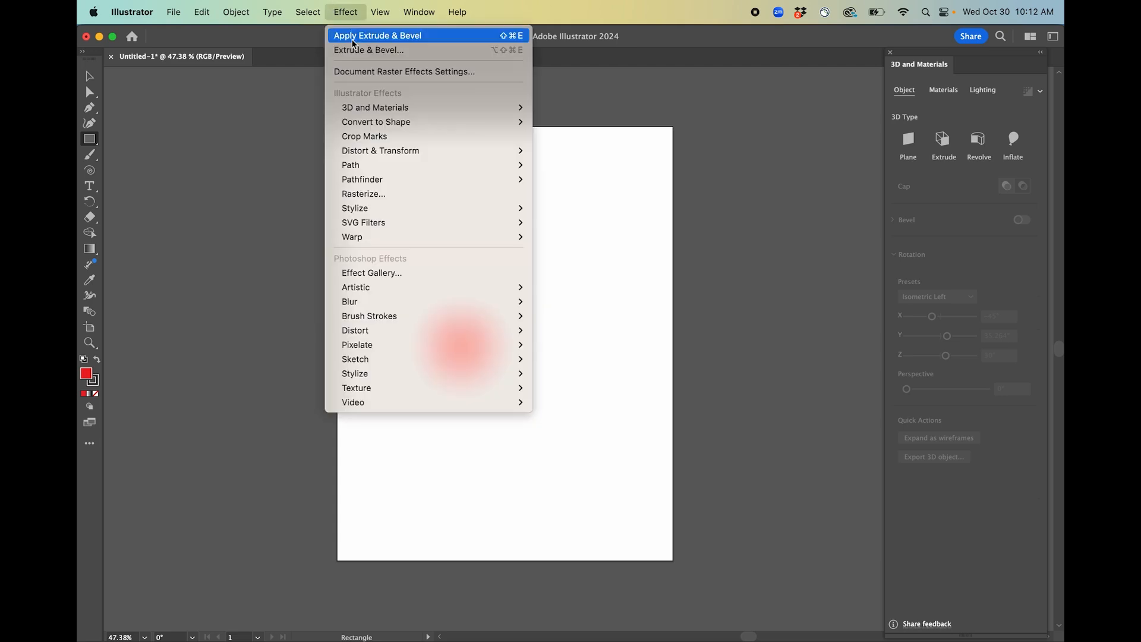
{"action": "mouse_move", "coordinate": [368, 107]}
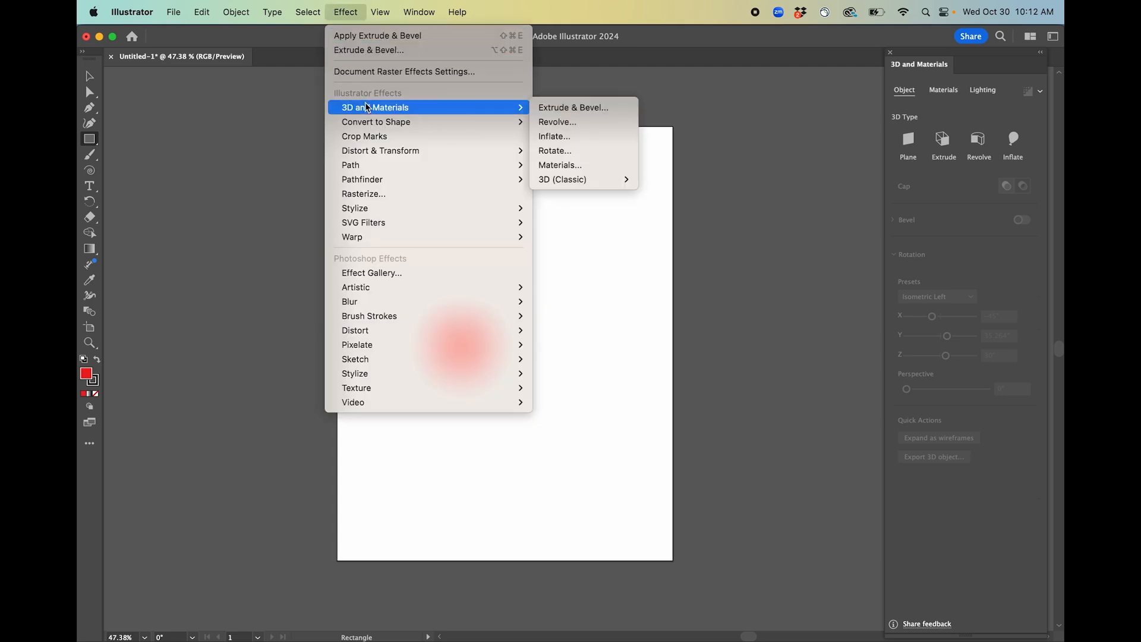
{"action": "left_click", "coordinate": [552, 108]}
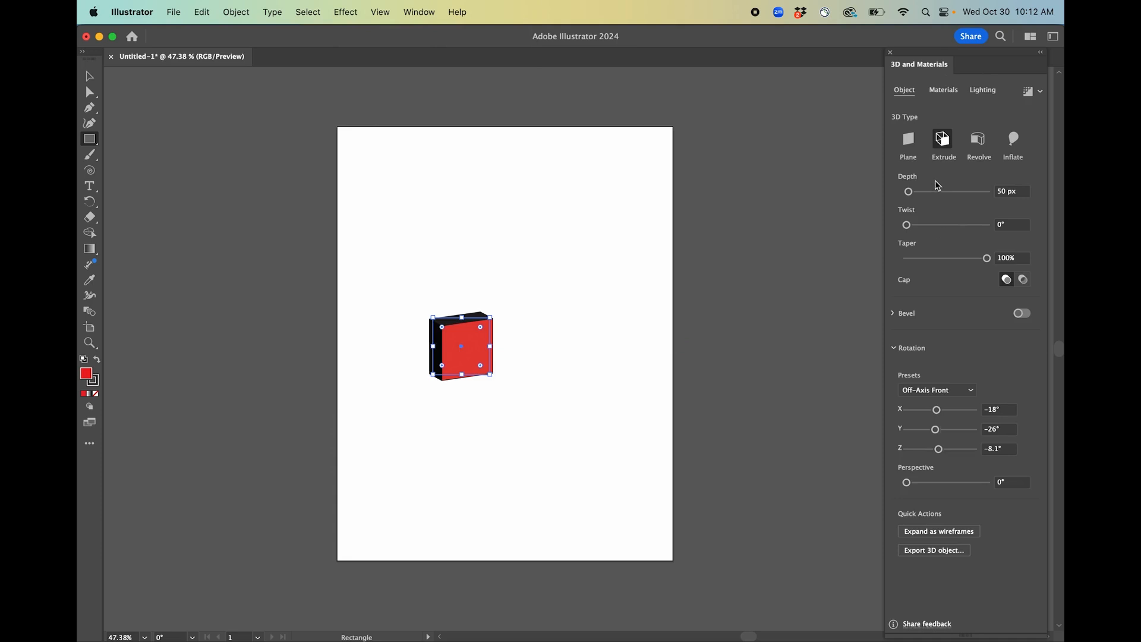
Set the extrusion depth to 268 px.
{"action": "left_click_drag", "start_coordinate": [914, 199], "coordinate": [907, 228]}
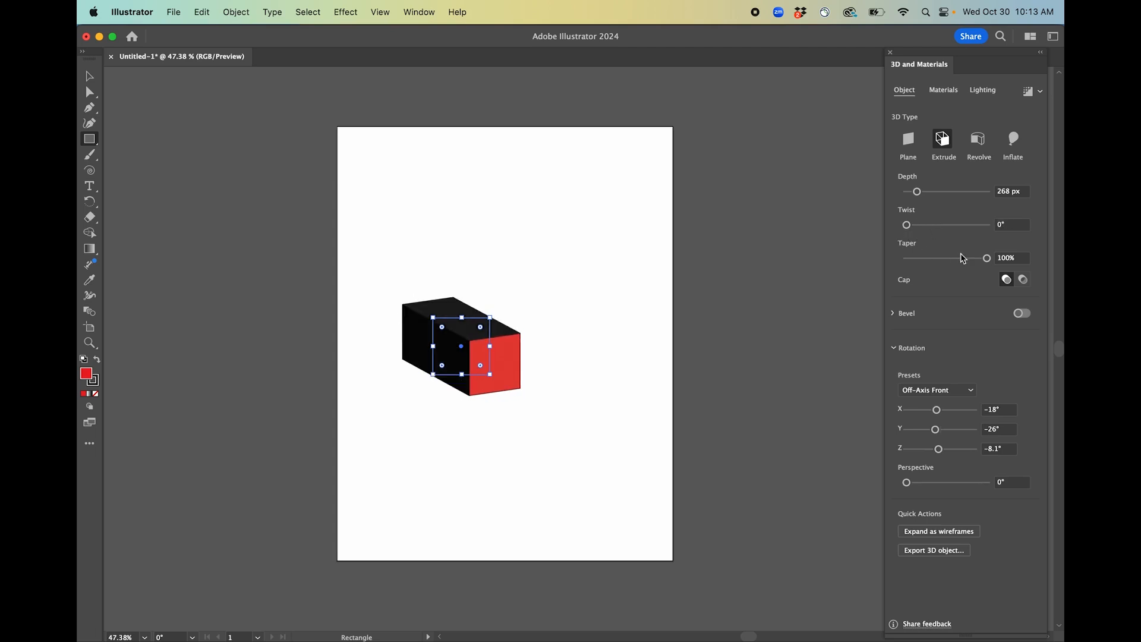
{"action": "mouse_move", "coordinate": [986, 259]}
{"action": "left_mouse_down"}
{"action": "mouse_move", "coordinate": [955, 259]}
{"action": "mouse_move", "coordinate": [987, 259]}
{"action": "left_mouse_up"}
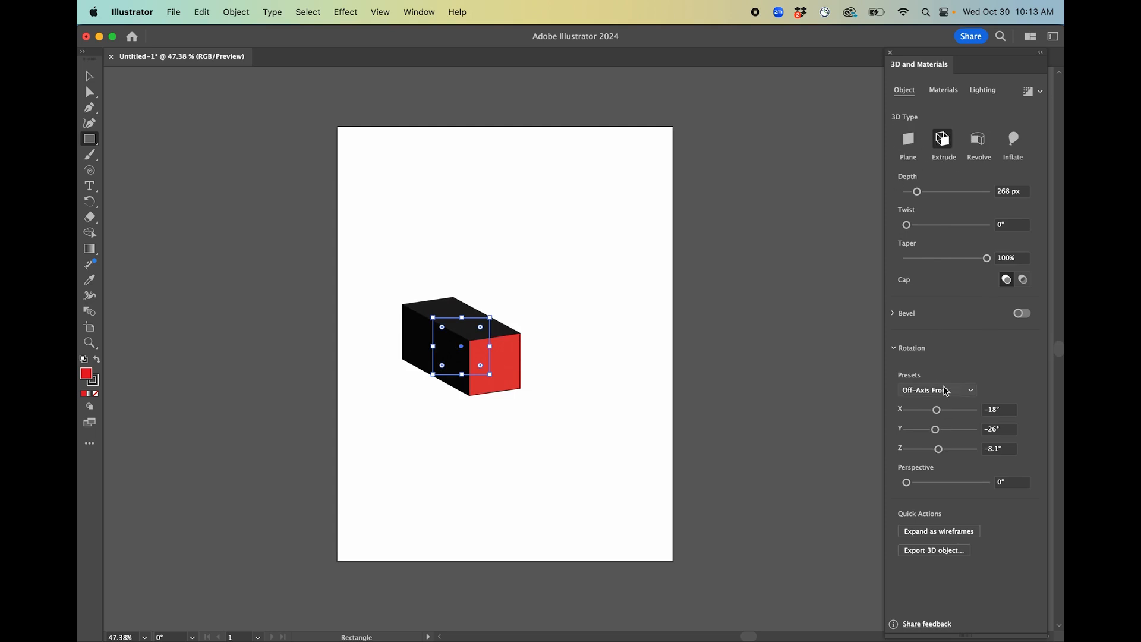
Experiment with the X, Y and Z rotation sliders, then restore the Off-Axis Front rotation preset.
{"action": "left_click_drag", "start_coordinate": [940, 415], "coordinate": [947, 450]}
{"action": "mouse_move", "coordinate": [906, 486]}
{"action": "left_mouse_down"}
{"action": "mouse_move", "coordinate": [965, 483]}
{"action": "mouse_move", "coordinate": [875, 481]}
{"action": "mouse_move", "coordinate": [958, 481]}
{"action": "mouse_move", "coordinate": [891, 481]}
{"action": "left_mouse_up"}
{"action": "left_click_drag", "start_coordinate": [906, 409], "coordinate": [923, 449]}
{"action": "left_click", "coordinate": [940, 389]}
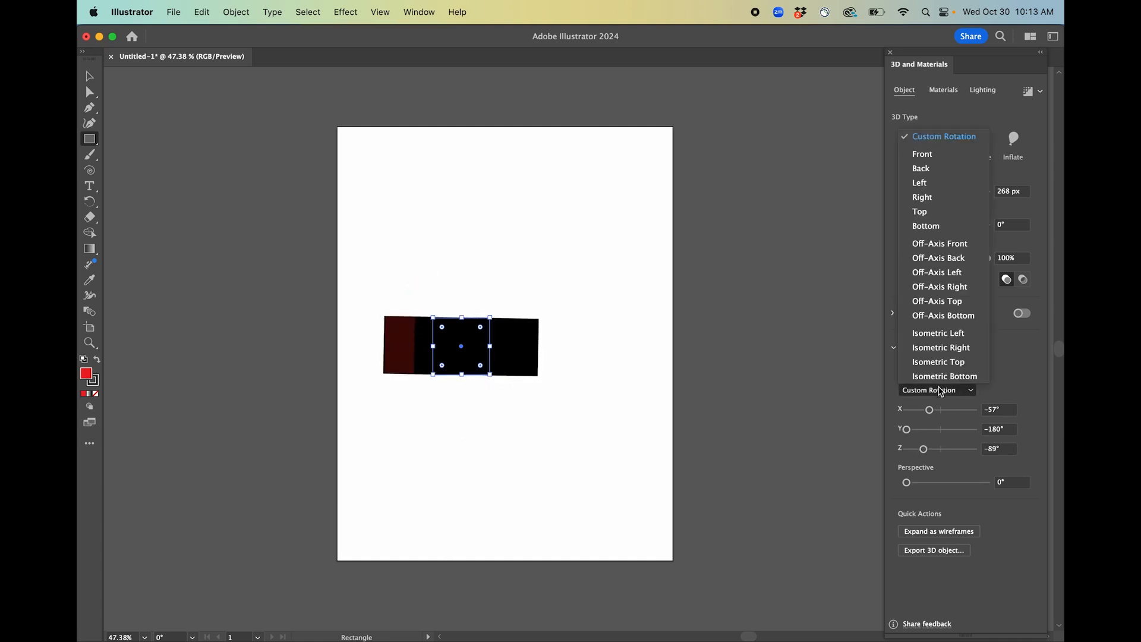
{"action": "left_click", "coordinate": [939, 244]}
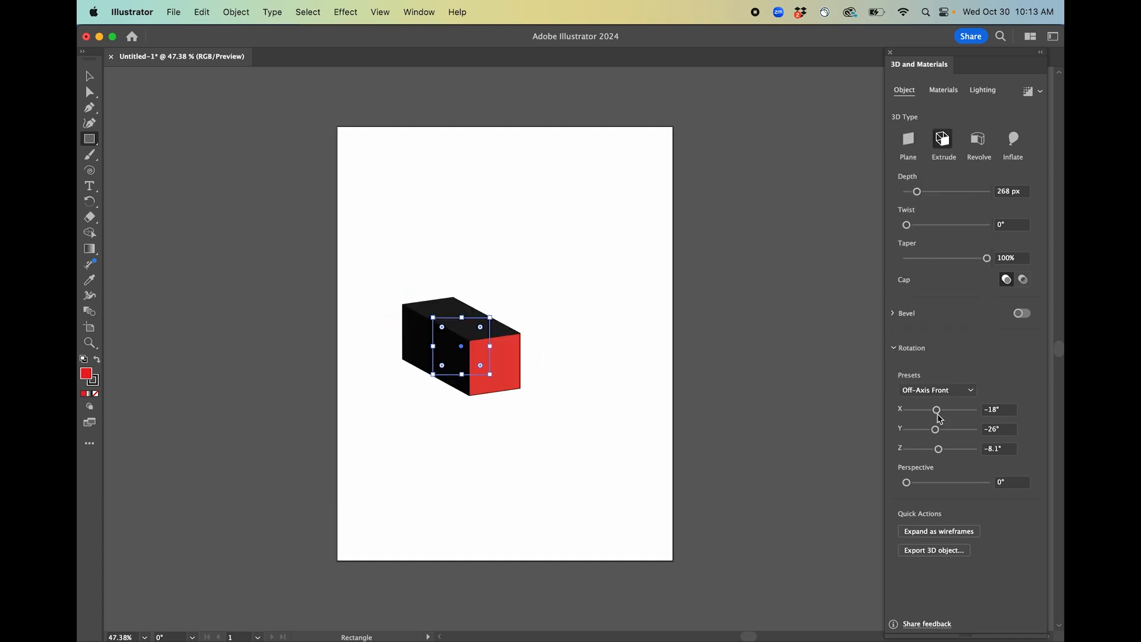
Cycle through the isometric rotation presets, ending with Isometric Bottom.
{"action": "left_click_drag", "start_coordinate": [907, 483], "coordinate": [851, 486]}
{"action": "left_click", "coordinate": [944, 391]}
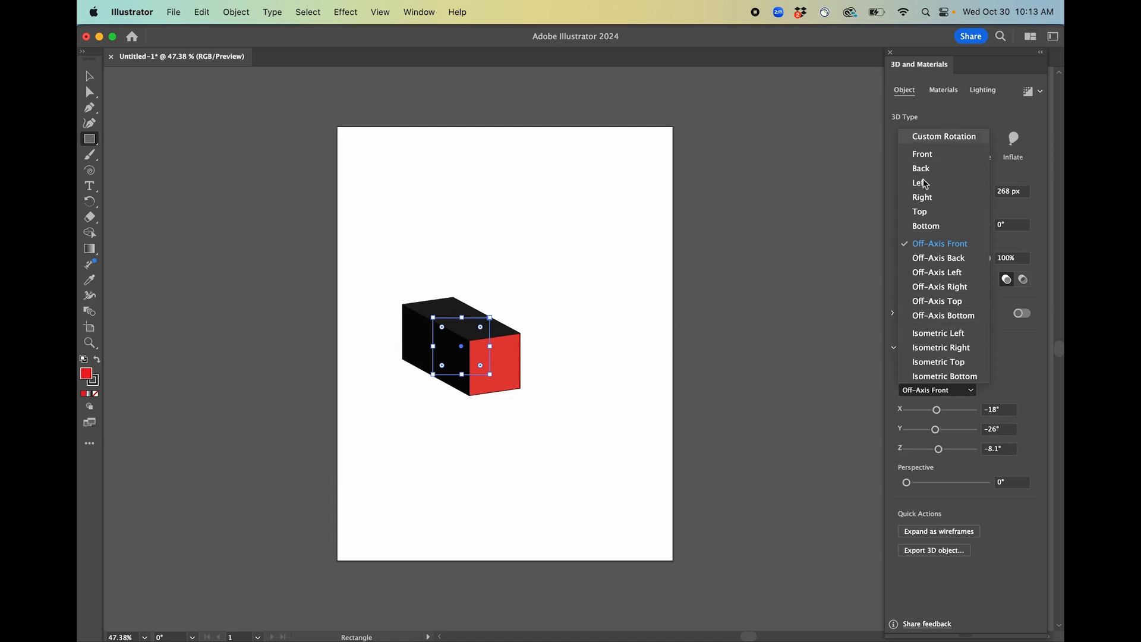
{"action": "left_click", "coordinate": [934, 335]}
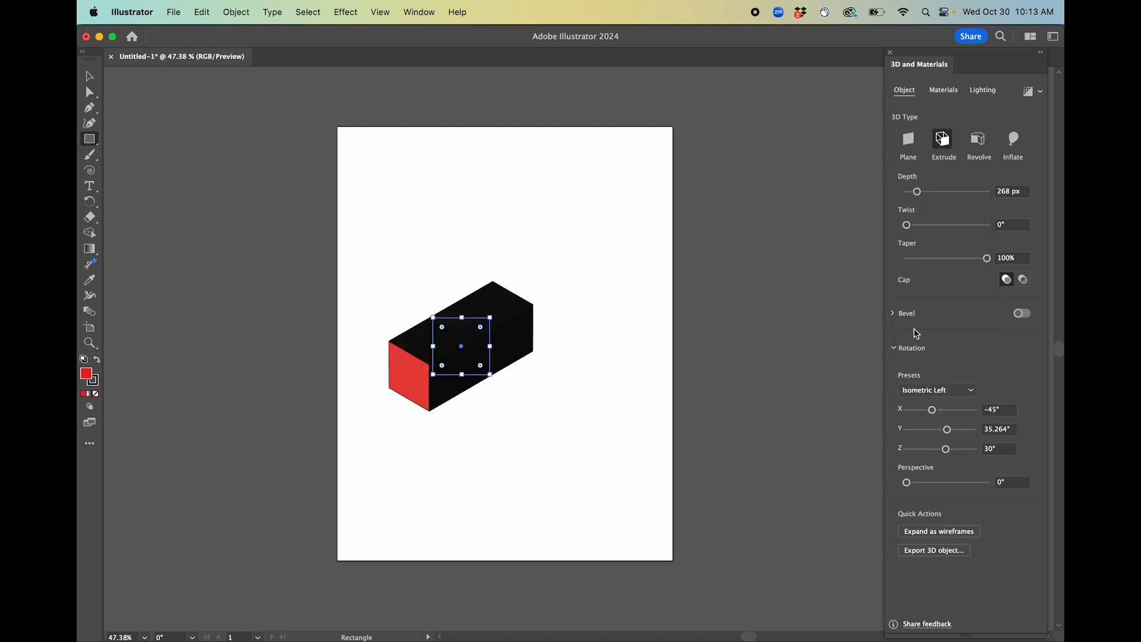
{"action": "left_click", "coordinate": [943, 391]}
{"action": "left_click", "coordinate": [945, 348]}
{"action": "left_click", "coordinate": [942, 389]}
{"action": "left_click", "coordinate": [944, 362]}
{"action": "left_click", "coordinate": [951, 390]}
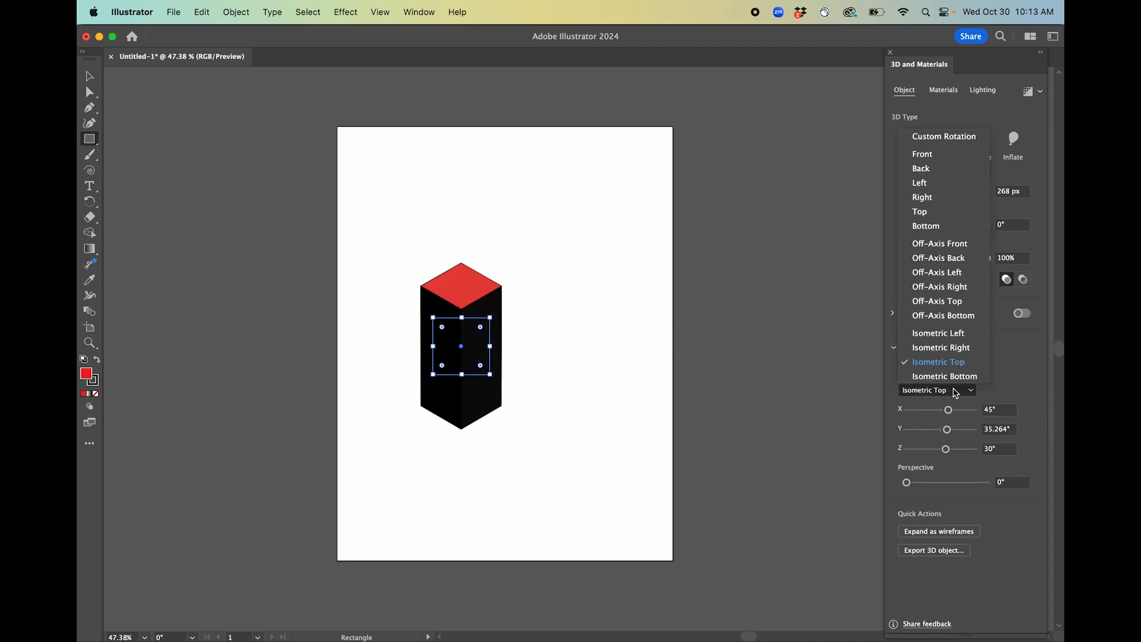
{"action": "left_click", "coordinate": [951, 373]}
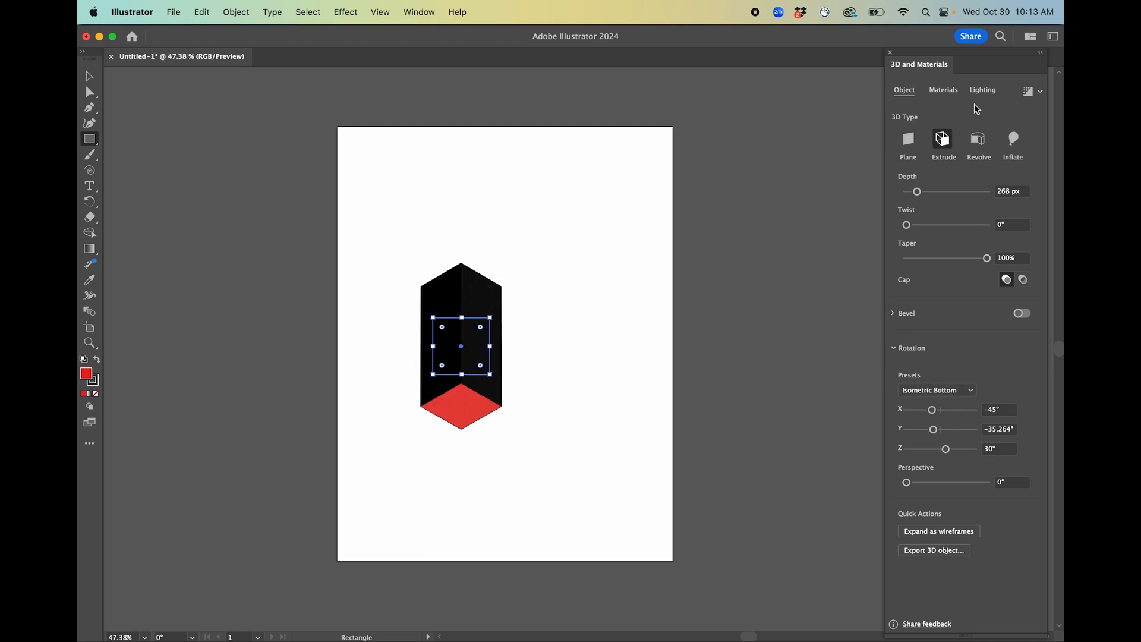
Change the box's fill colour to #1FEAB0 in the Color Picker.
{"action": "left_click", "coordinate": [945, 90]}
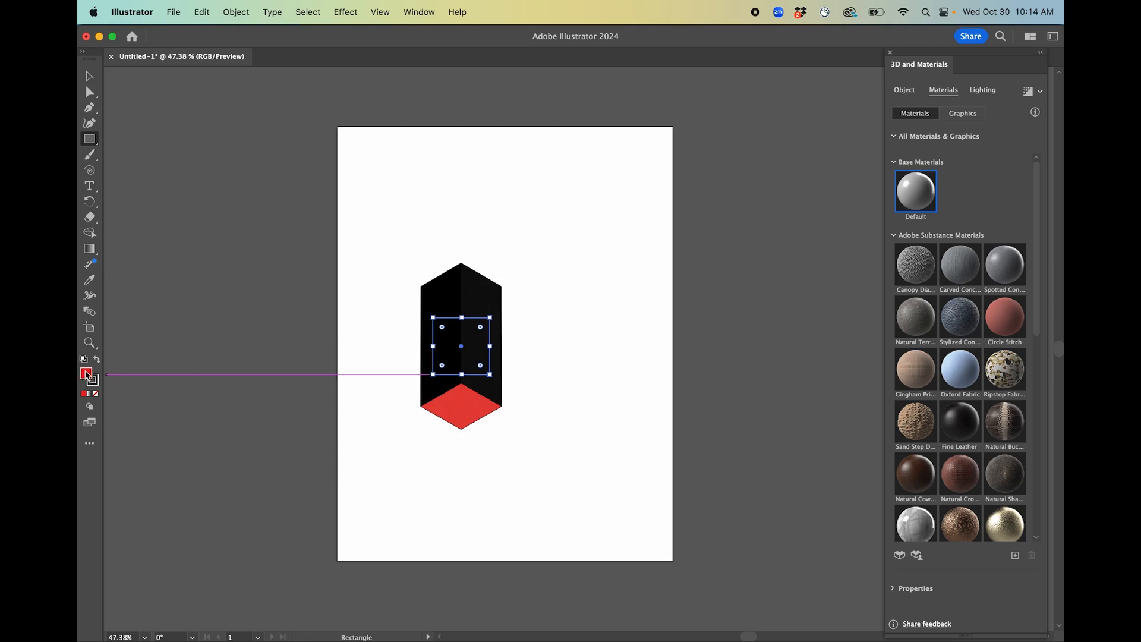
{"action": "double_click", "coordinate": [87, 374]}
{"action": "left_click", "coordinate": [805, 295]}
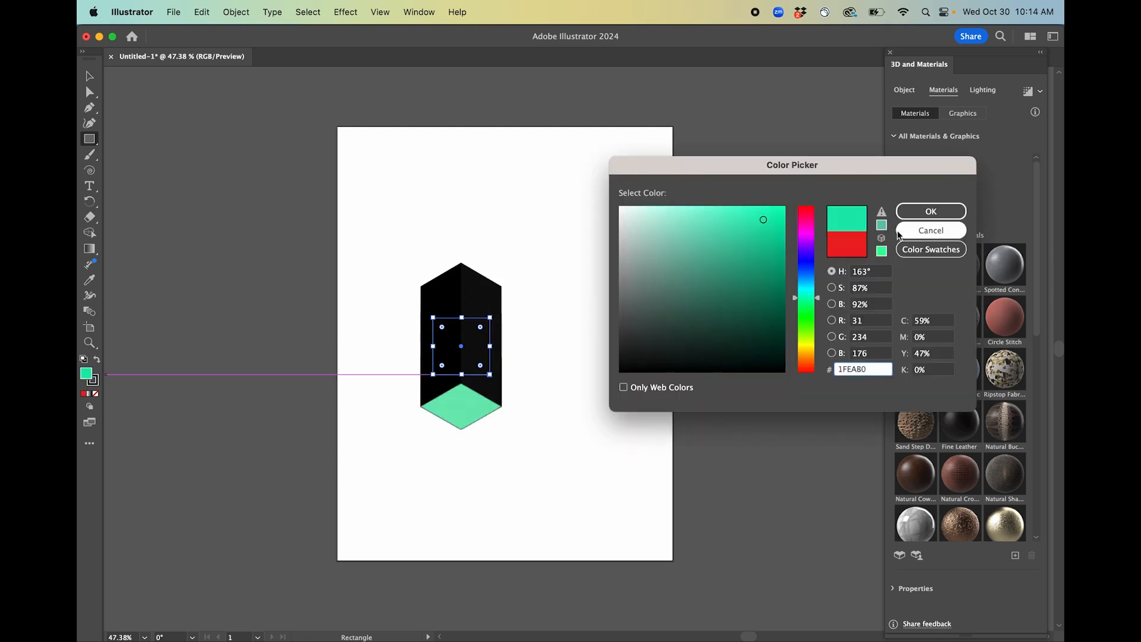
{"action": "left_click", "coordinate": [923, 213]}
Try several materials on the box, finishing with the Natural Plywood material.
{"action": "left_click", "coordinate": [900, 379]}
{"action": "scroll", "coordinate": [420, 383], "scroll_direction": "up", "scroll_amount": 5}
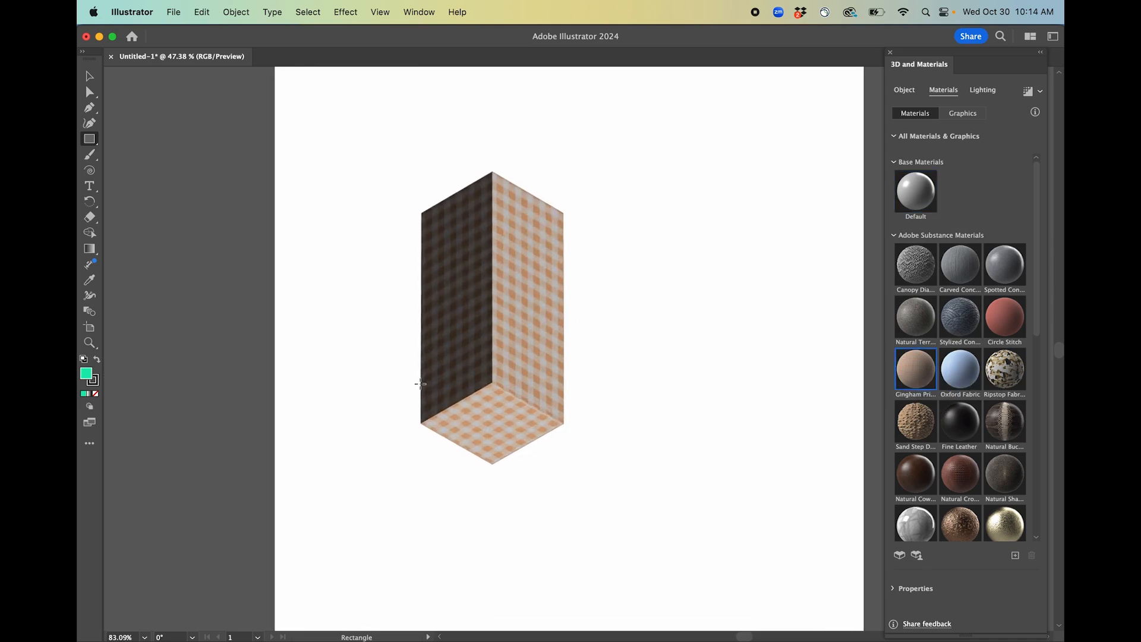
{"action": "scroll", "coordinate": [931, 416], "scroll_direction": "down", "scroll_amount": 10}
{"action": "scroll", "coordinate": [931, 423], "scroll_direction": "up", "scroll_amount": 2}
{"action": "scroll", "coordinate": [937, 409], "scroll_direction": "down", "scroll_amount": 2}
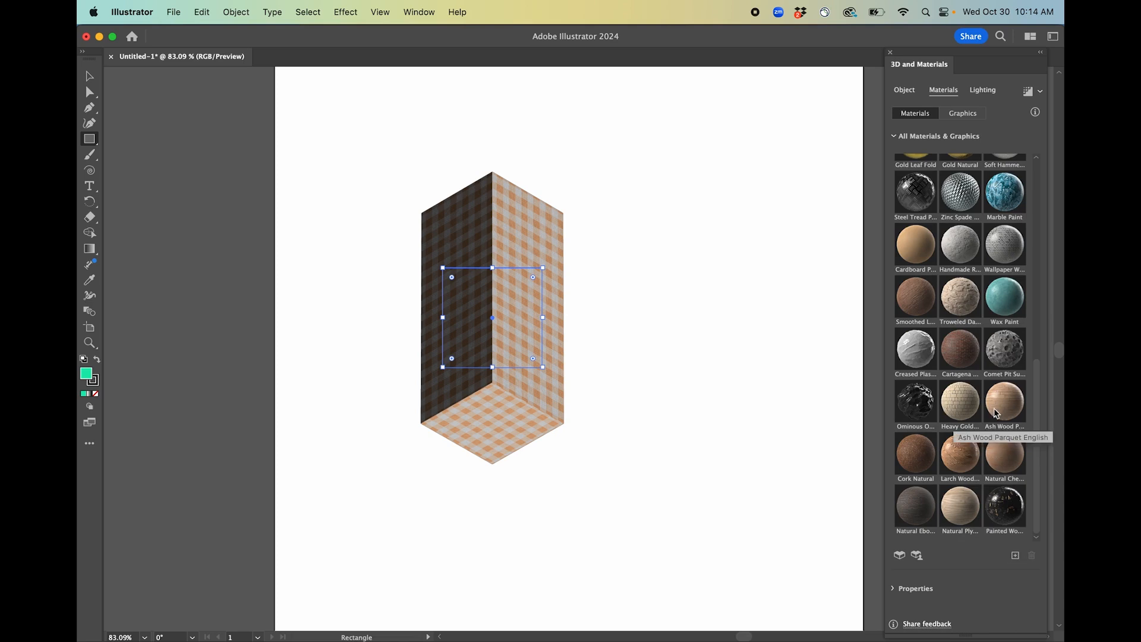
{"action": "left_click", "coordinate": [1000, 509]}
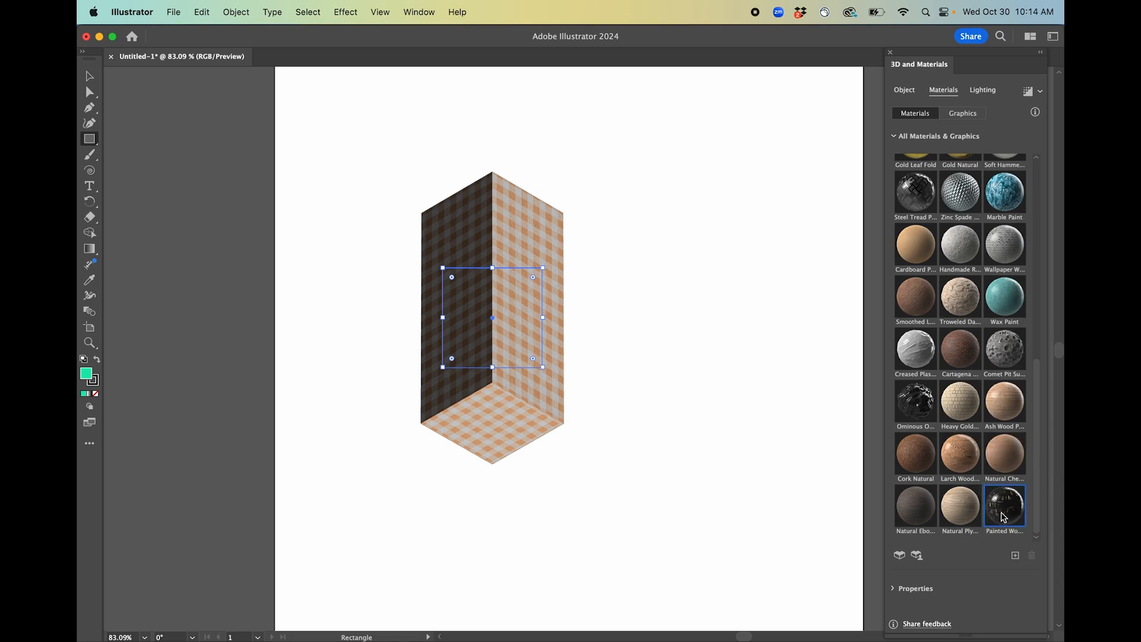
{"action": "left_click", "coordinate": [968, 514]}
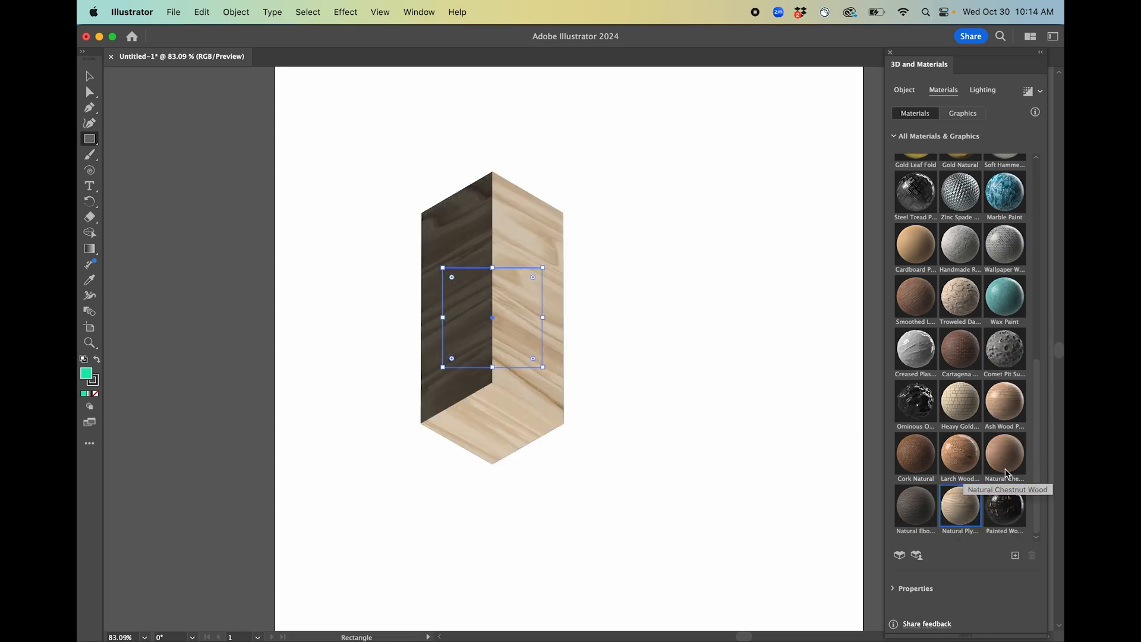
Set the lighting to the Right preset with 102% intensity and 28° height.
{"action": "left_click", "coordinate": [984, 92]}
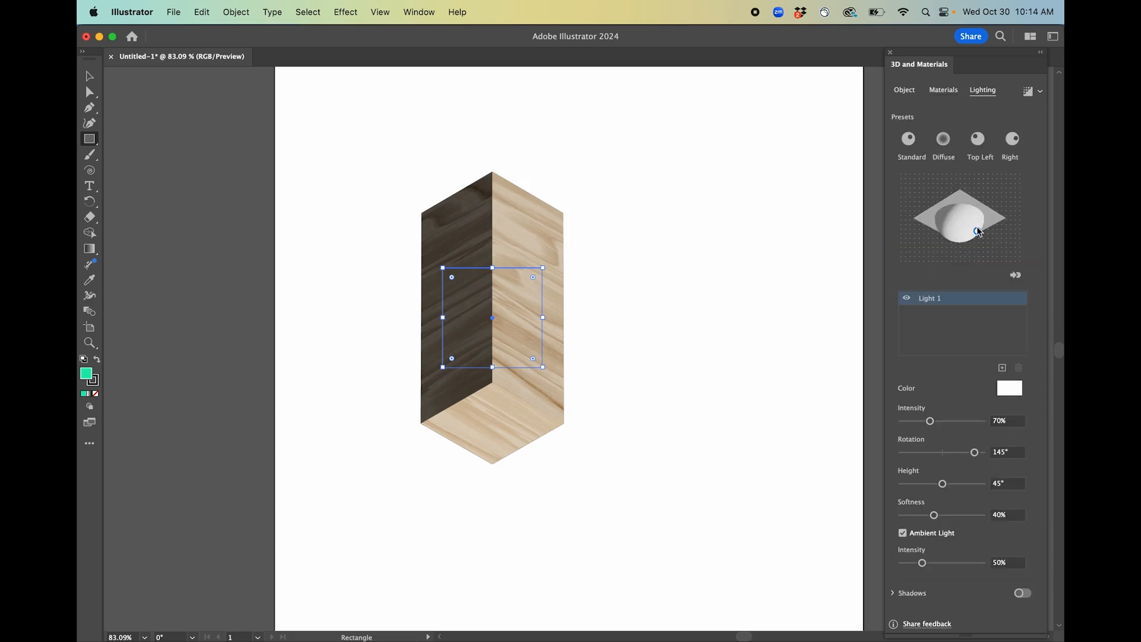
{"action": "left_click_drag", "start_coordinate": [981, 236], "coordinate": [943, 218]}
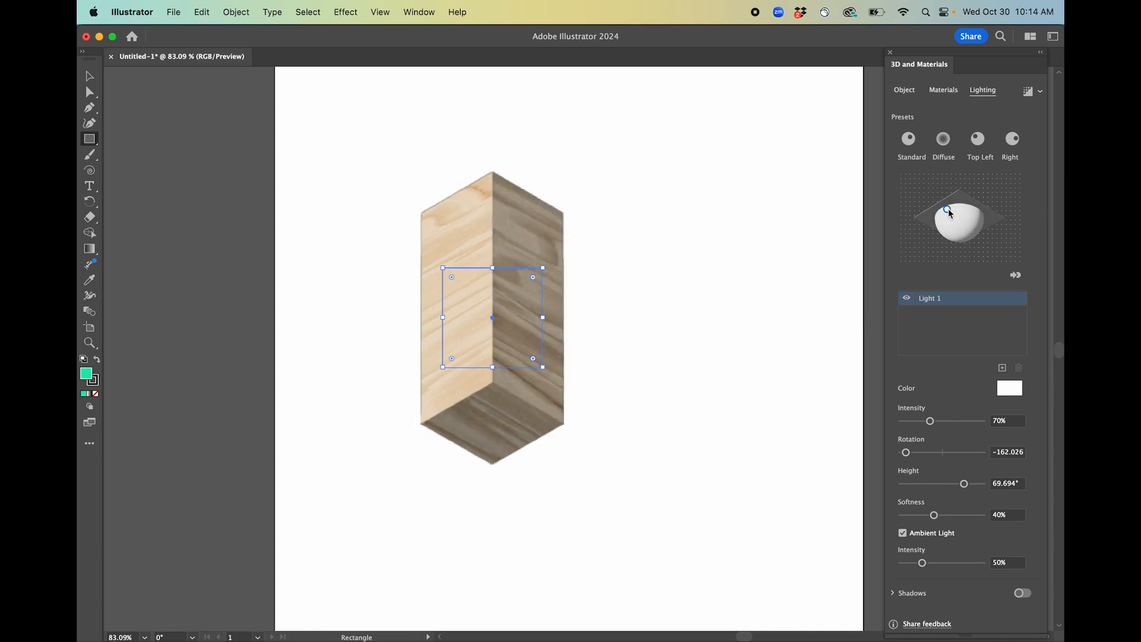
{"action": "left_click", "coordinate": [909, 139]}
{"action": "left_click", "coordinate": [979, 141]}
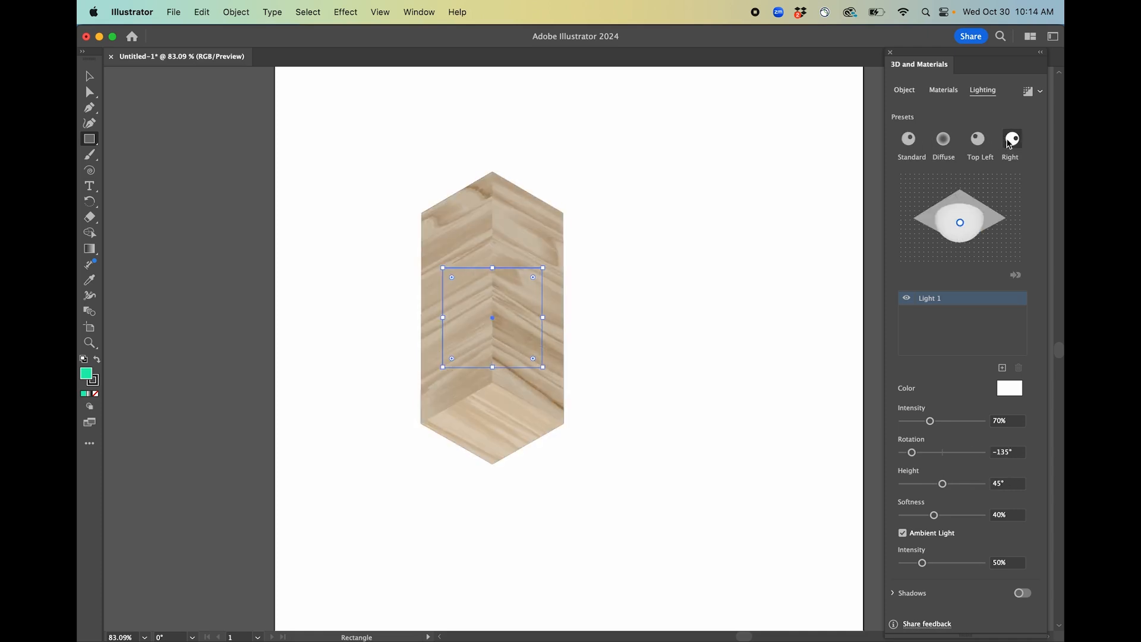
{"action": "left_click", "coordinate": [1011, 139]}
{"action": "mouse_move", "coordinate": [943, 420]}
{"action": "left_mouse_down"}
{"action": "mouse_move", "coordinate": [970, 420]}
{"action": "mouse_move", "coordinate": [946, 425]}
{"action": "left_mouse_up"}
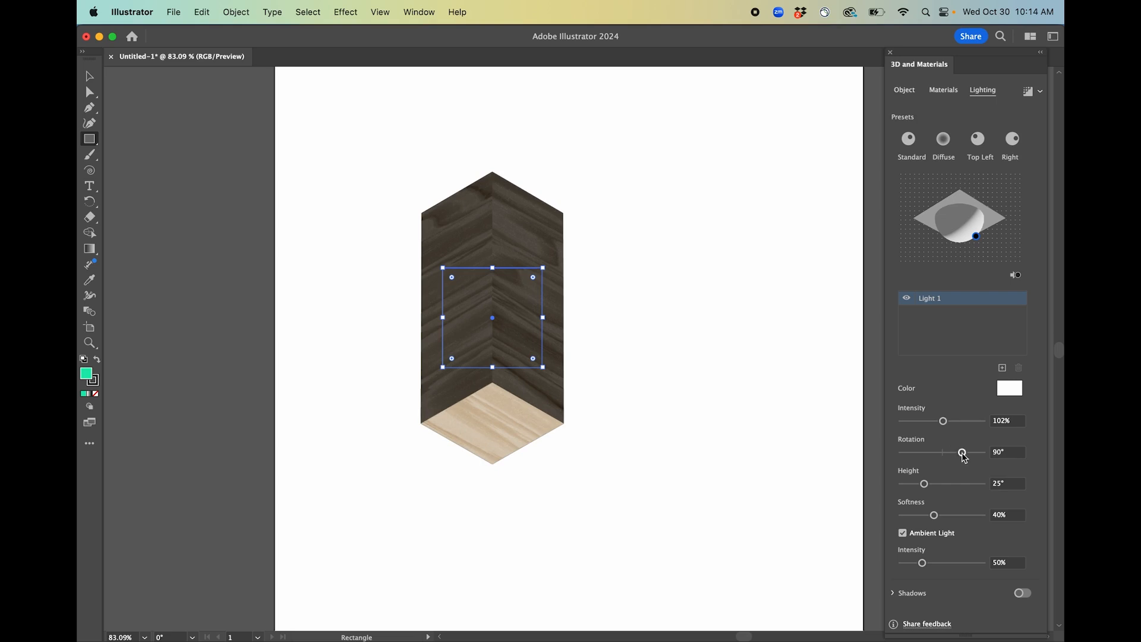
{"action": "mouse_move", "coordinate": [924, 484]}
{"action": "left_mouse_down"}
{"action": "mouse_move", "coordinate": [943, 483]}
{"action": "mouse_move", "coordinate": [927, 485]}
{"action": "left_mouse_up"}
Toggle Ambient Light off and back on to compare the lighting.
{"action": "left_click", "coordinate": [902, 533]}
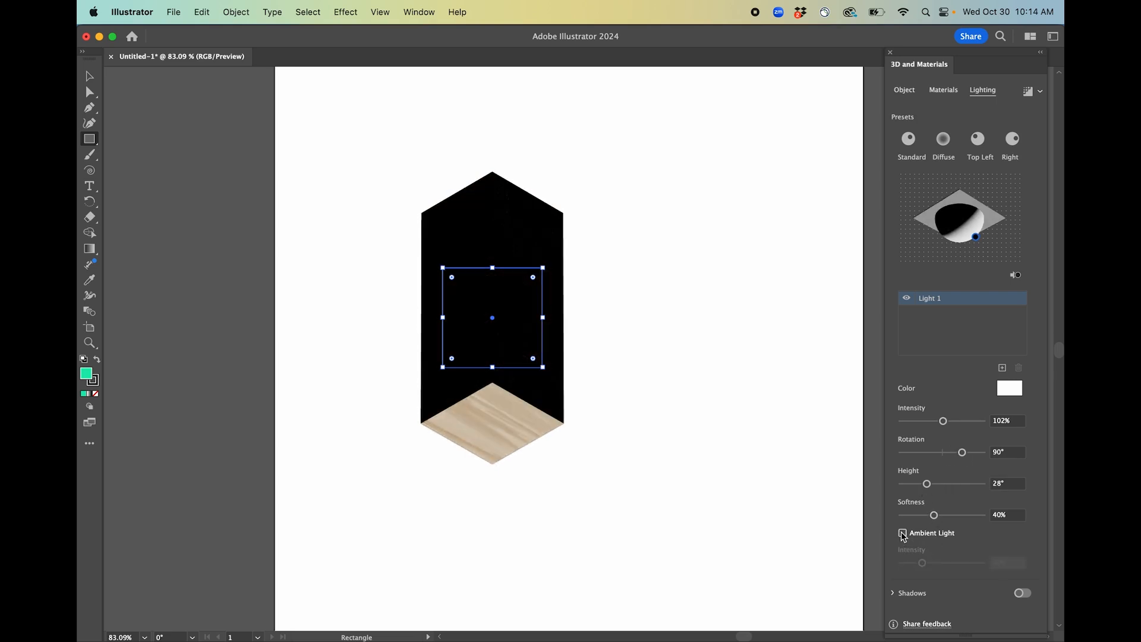
{"action": "left_click", "coordinate": [903, 533]}
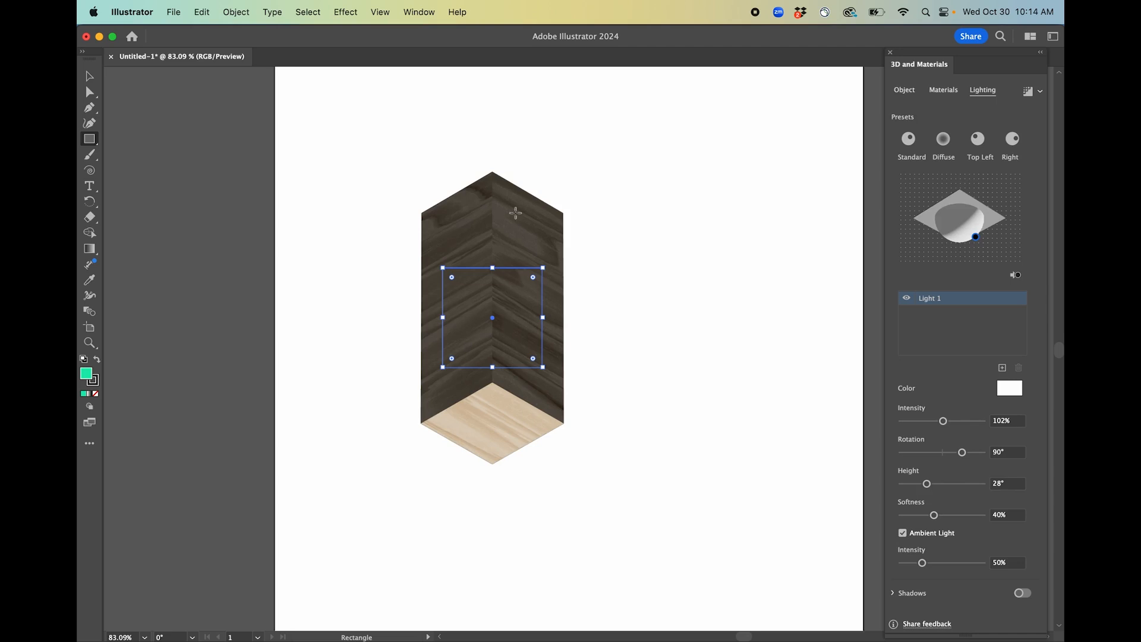
{"action": "left_click", "coordinate": [902, 533]}
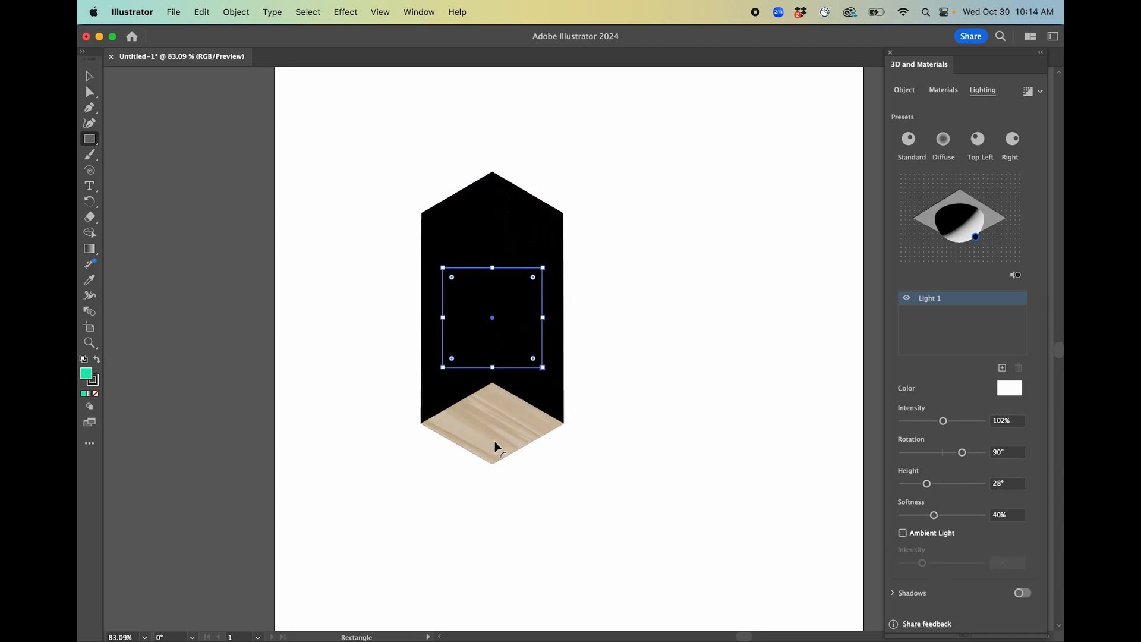
{"action": "left_click", "coordinate": [903, 533]}
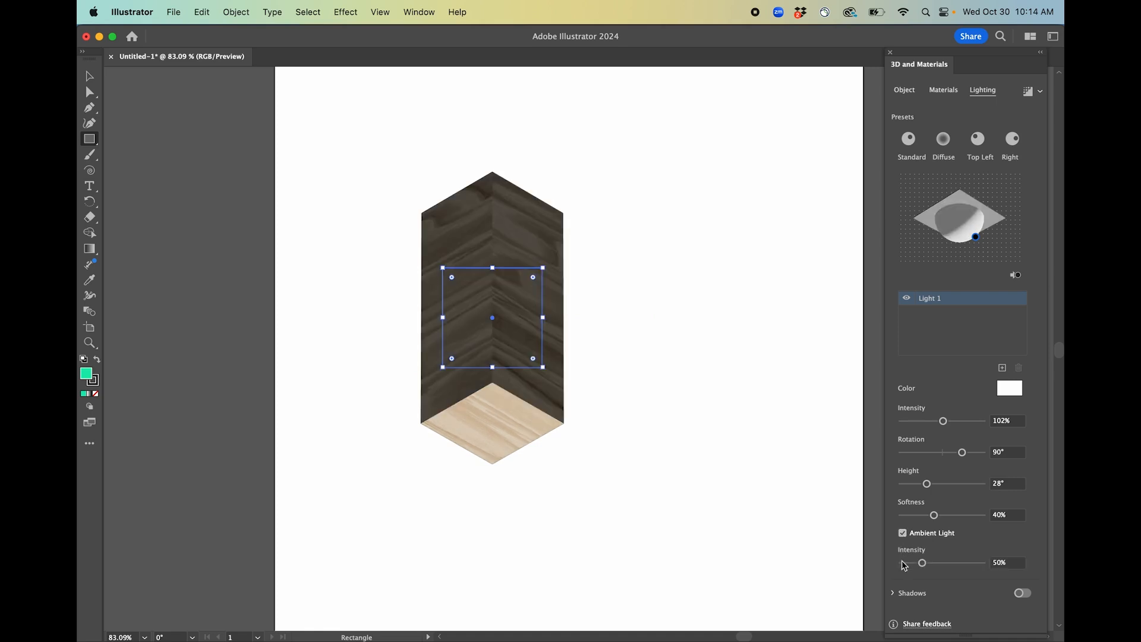
Turn on shadows to preview them, then switch shadows off again.
{"action": "left_click", "coordinate": [895, 593]}
{"action": "left_click", "coordinate": [1028, 594]}
{"action": "scroll", "coordinate": [982, 600], "scroll_direction": "down", "scroll_amount": 3}
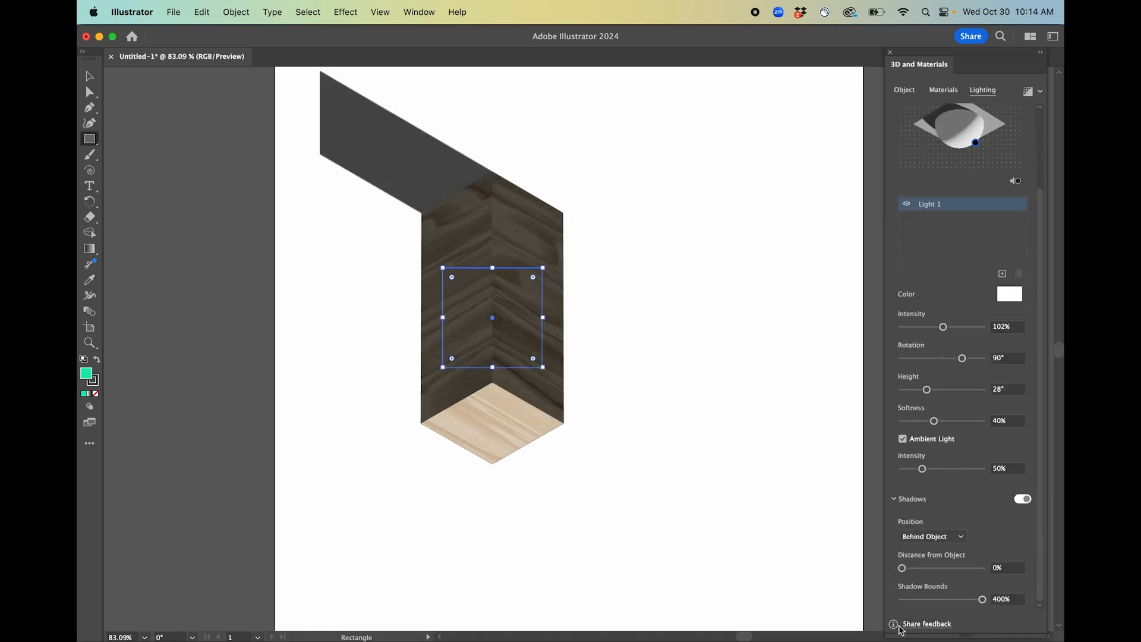
{"action": "scroll", "coordinate": [381, 204], "scroll_direction": "down", "scroll_amount": 4}
{"action": "scroll", "coordinate": [400, 168], "scroll_direction": "up", "scroll_amount": 2}
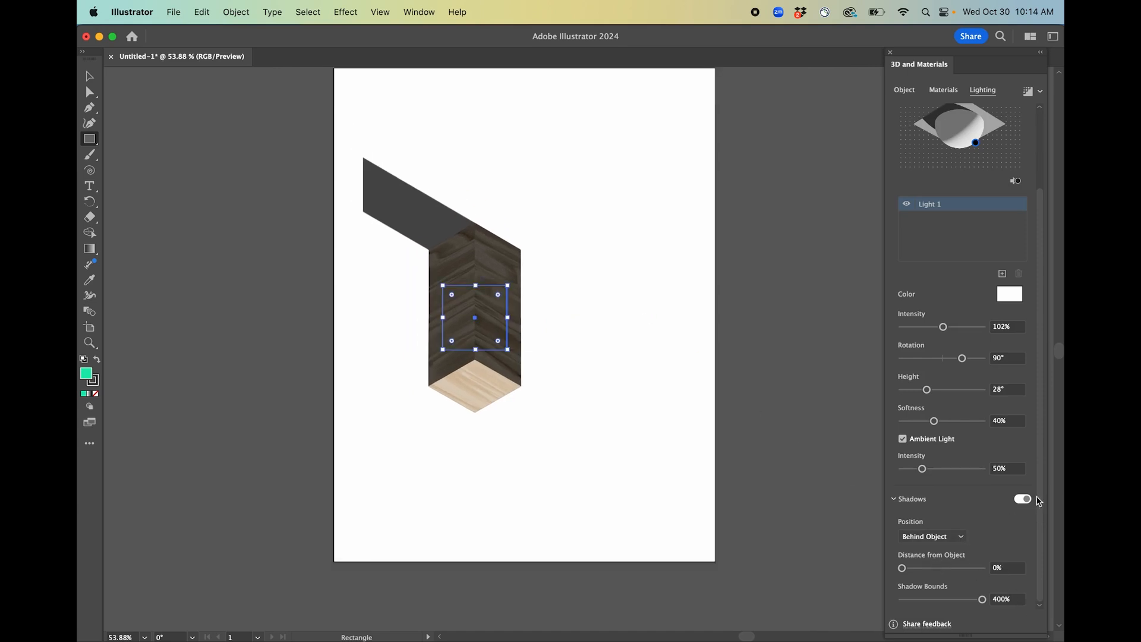
{"action": "left_click", "coordinate": [1020, 501]}
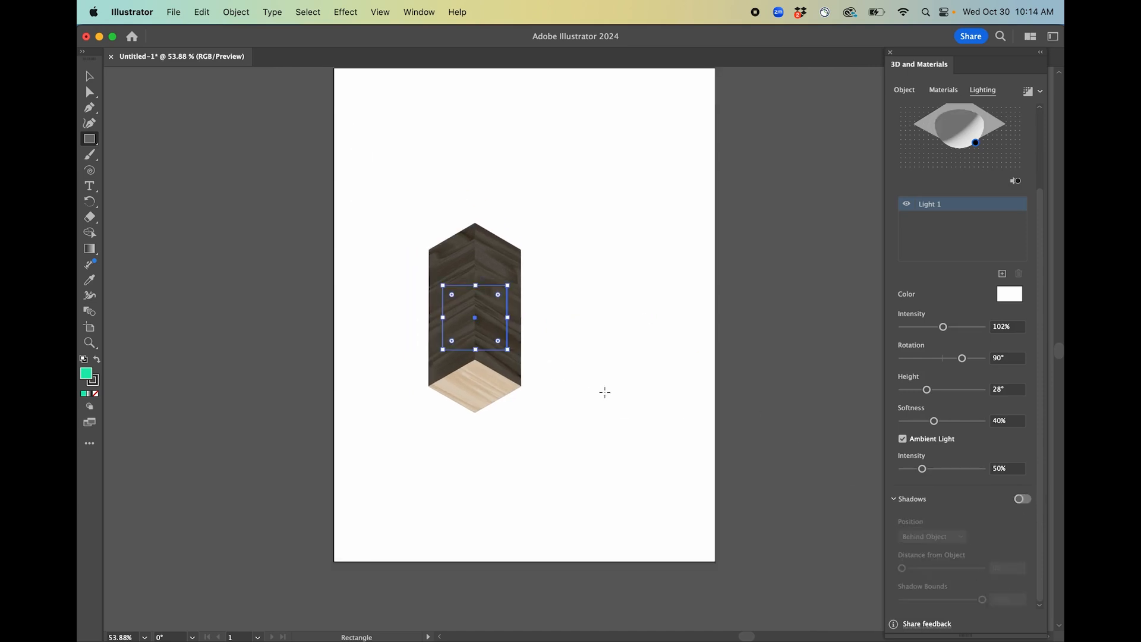
Move the 3D box toward the right side of the artboard.
{"action": "key", "text": "super+shift+a"}
{"action": "key", "text": "v"}
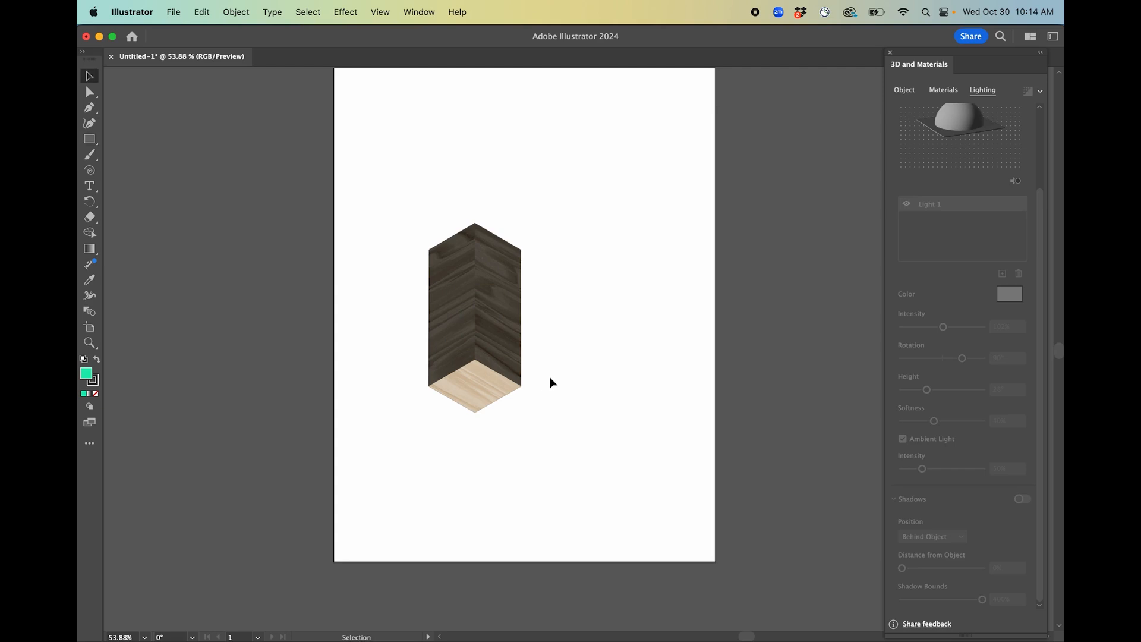
{"action": "left_click", "coordinate": [497, 361]}
{"action": "left_click", "coordinate": [584, 342]}
{"action": "left_click_drag", "start_coordinate": [499, 377], "coordinate": [662, 334]}
{"action": "left_click", "coordinate": [596, 352]}
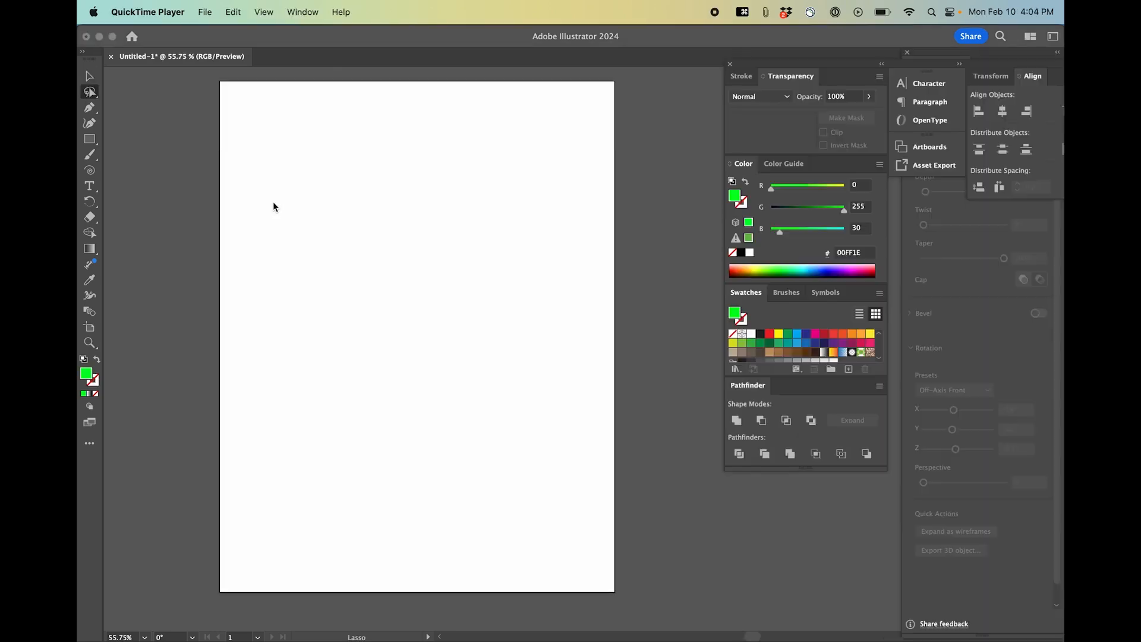
Place a Lorem ipsum text object near the top of a new artboard and fill it green 00A207.
{"action": "left_click", "coordinate": [276, 208]}
{"action": "key", "text": "t"}
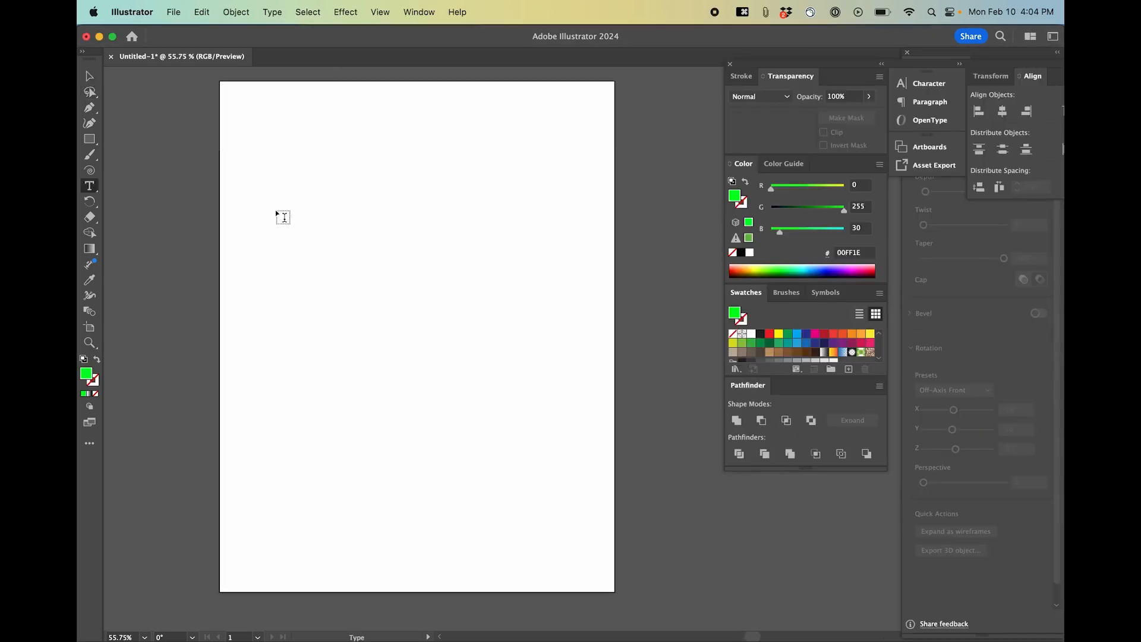
{"action": "left_click", "coordinate": [283, 217]}
{"action": "key", "text": "Escape"}
{"action": "key", "text": "v"}
{"action": "left_click", "coordinate": [483, 206]}
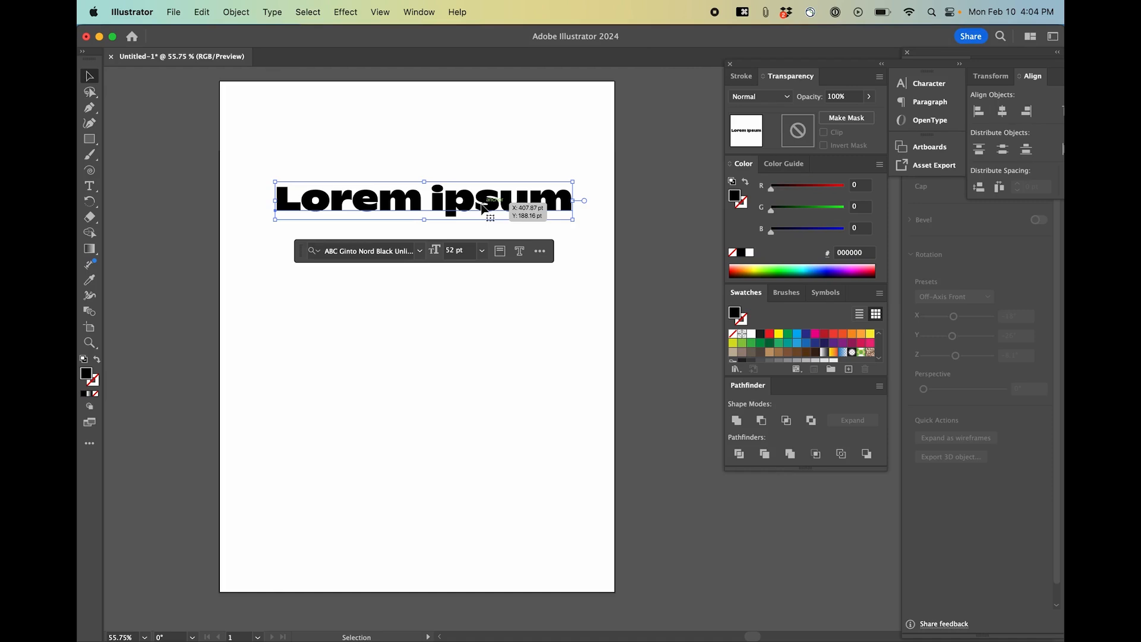
{"action": "left_click", "coordinate": [782, 267]}
{"action": "left_click", "coordinate": [783, 272]}
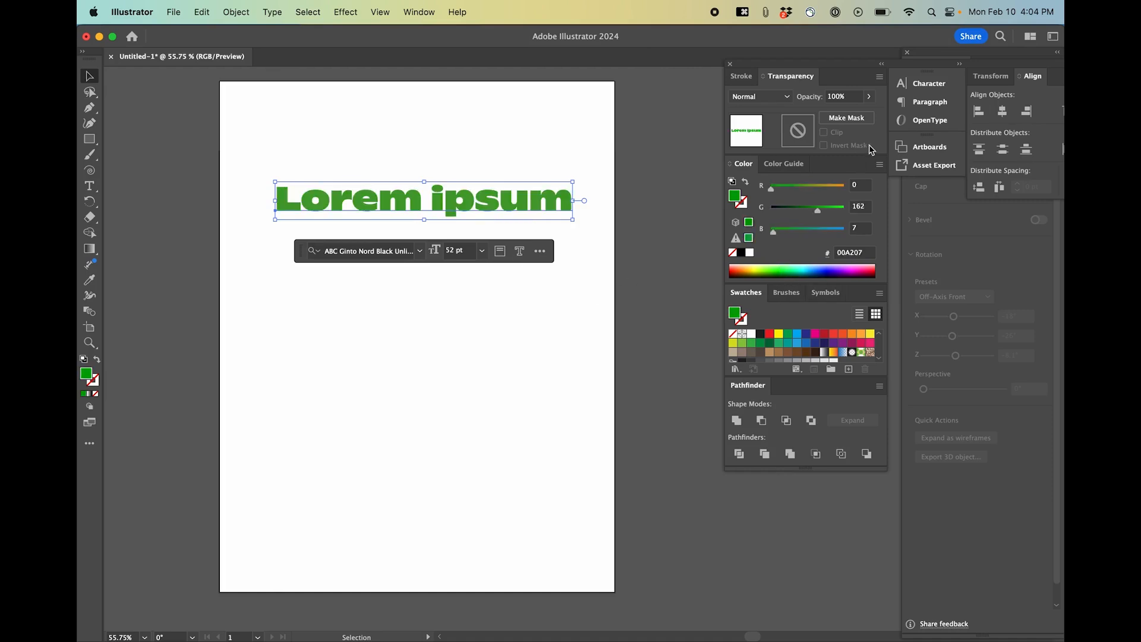
Apply the 3D and Materials Extrude & Bevel effect to the text.
{"action": "left_click", "coordinate": [418, 12]}
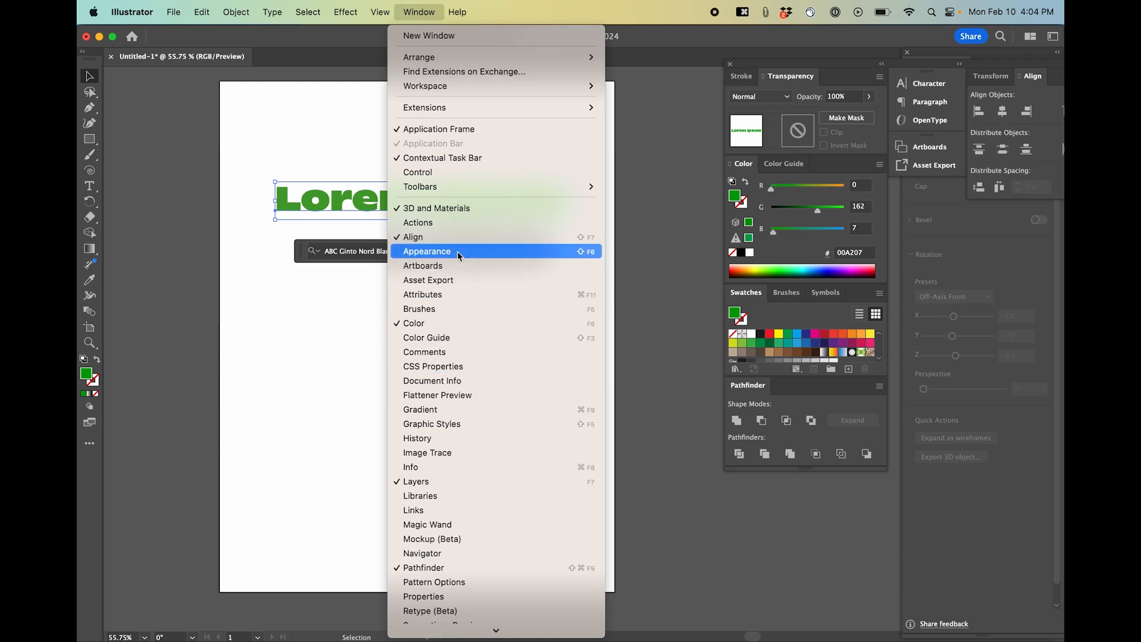
{"action": "mouse_move", "coordinate": [345, 10]}
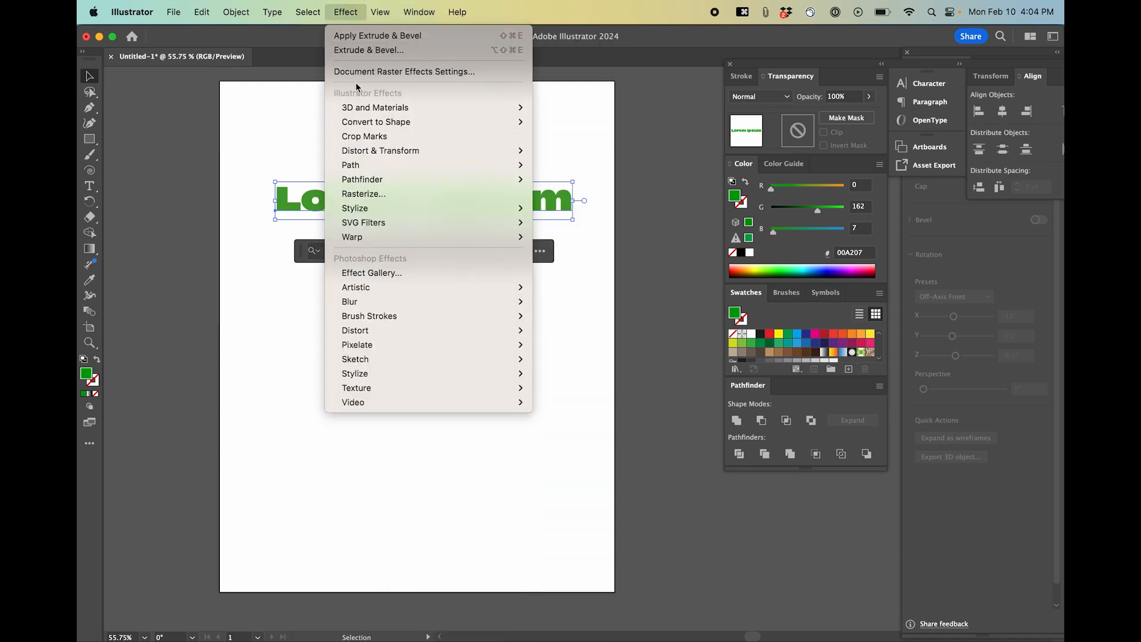
{"action": "mouse_move", "coordinate": [363, 109]}
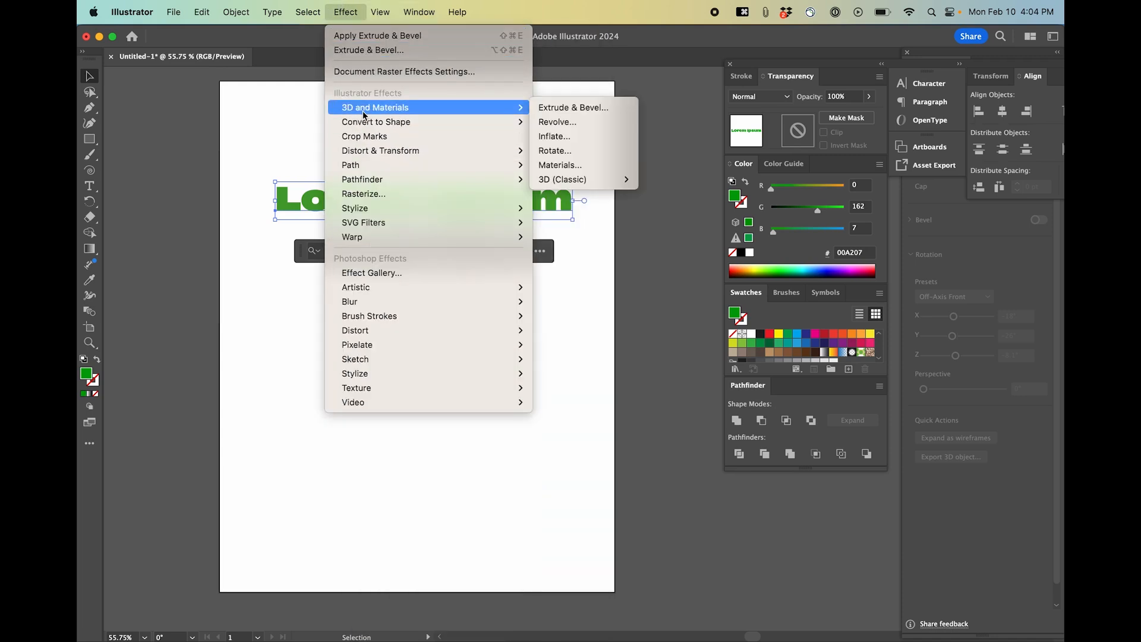
{"action": "left_click", "coordinate": [543, 108]}
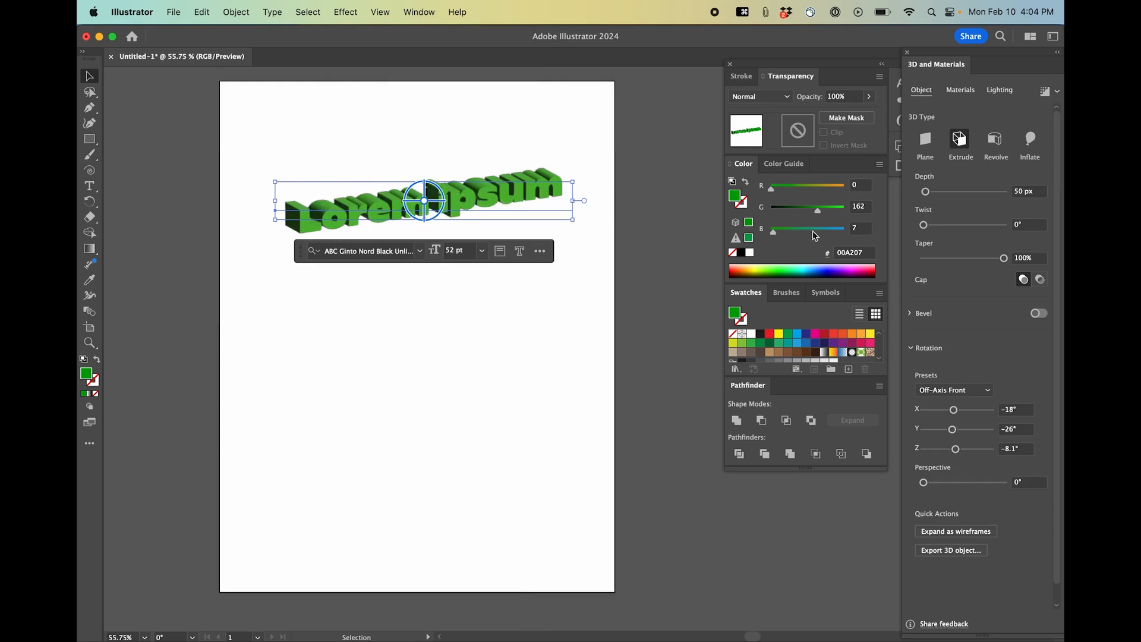
Set the extrusion depth to 231 px and rotate the text to a custom rotation of X −21°, Y 19°.
{"action": "left_click_drag", "start_coordinate": [930, 191], "coordinate": [933, 191]}
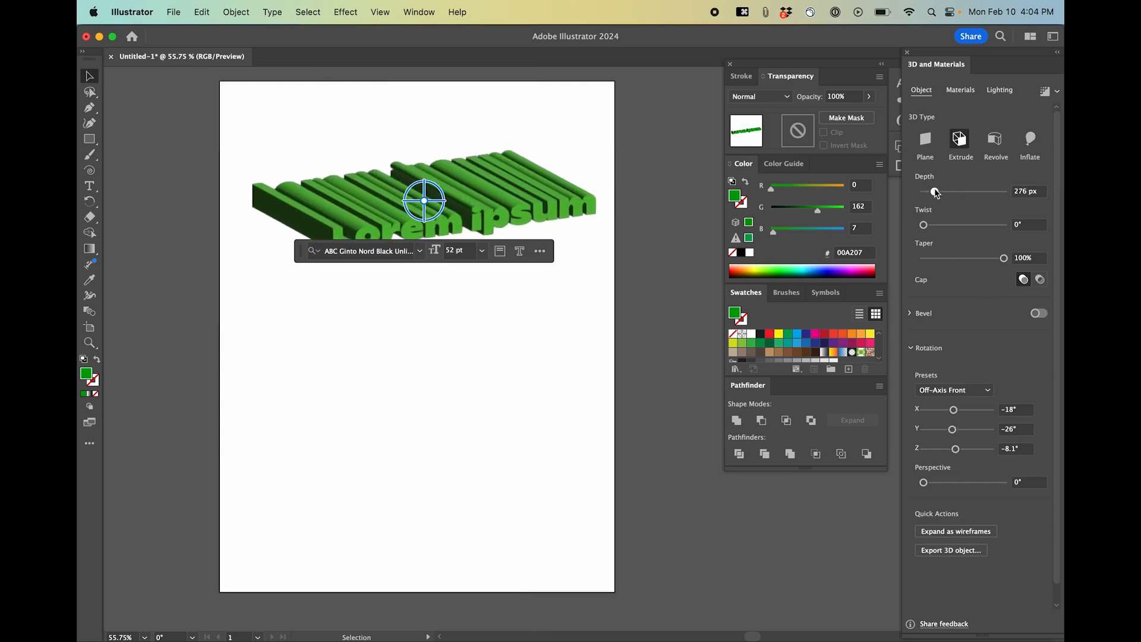
{"action": "left_click_drag", "start_coordinate": [989, 258], "coordinate": [1005, 257]}
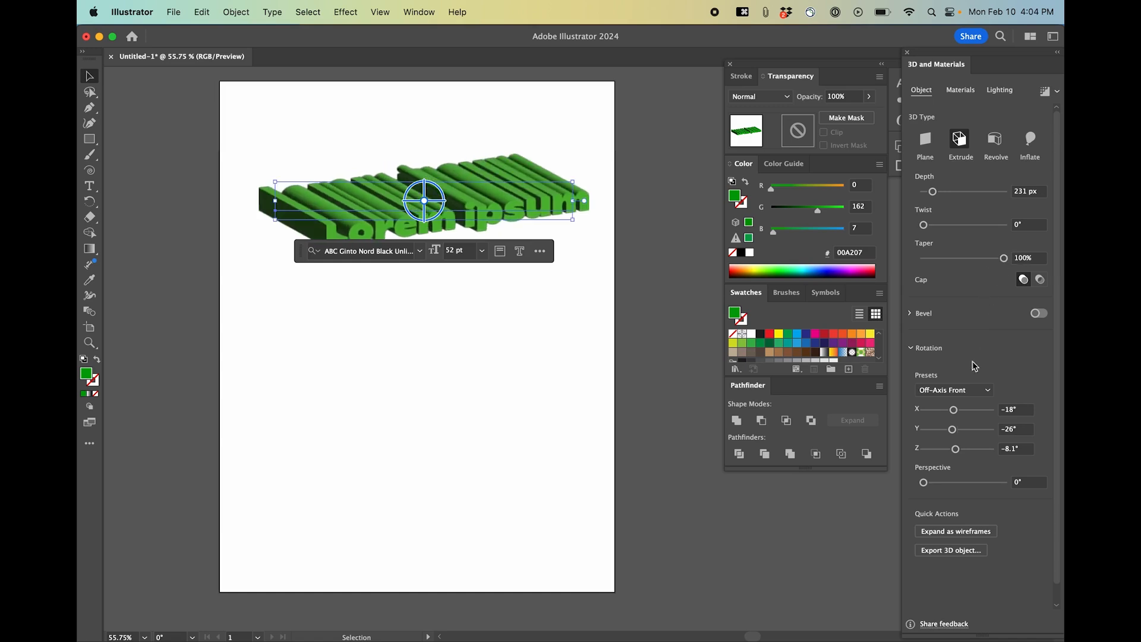
{"action": "mouse_move", "coordinate": [955, 410]}
{"action": "left_mouse_down"}
{"action": "mouse_move", "coordinate": [942, 427]}
{"action": "mouse_move", "coordinate": [961, 429]}
{"action": "left_mouse_up"}
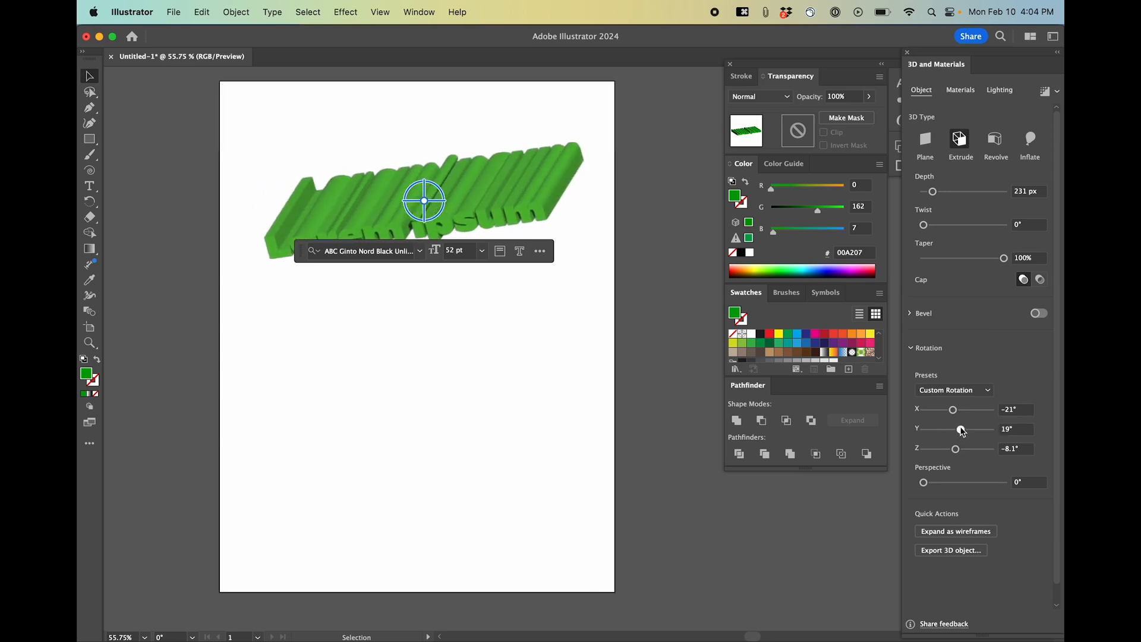
Replace the extruded text with "3D Illustrator".
{"action": "key", "text": "a"}
{"action": "left_click", "coordinate": [670, 401]}
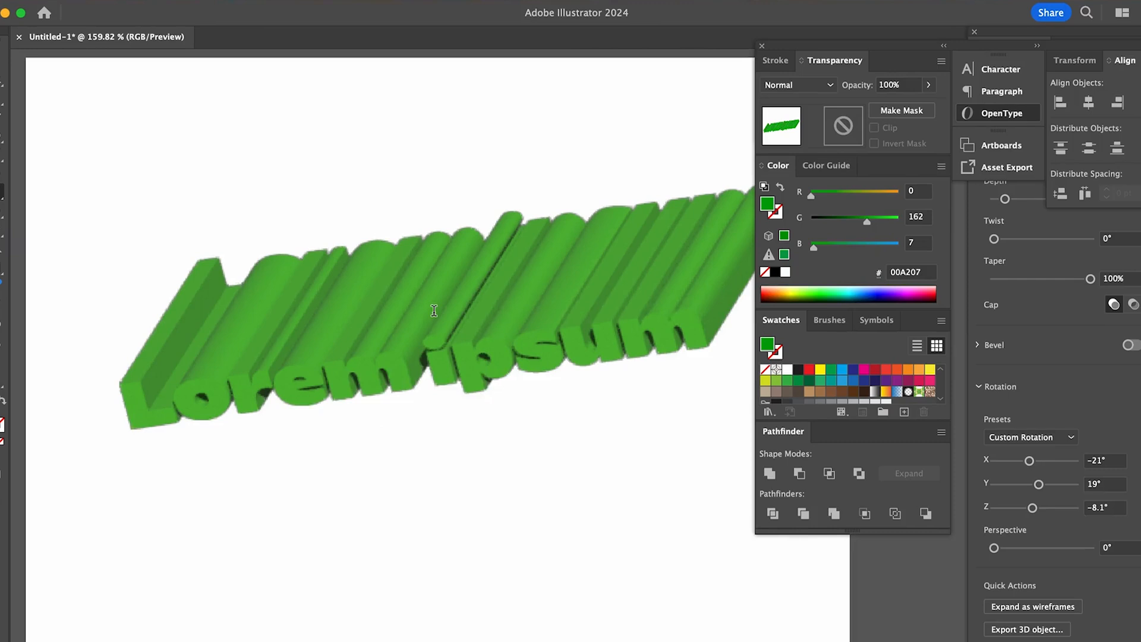
{"action": "left_click", "coordinate": [464, 306]}
{"action": "double_click", "coordinate": [464, 306]}
{"action": "triple_click", "coordinate": [464, 306]}
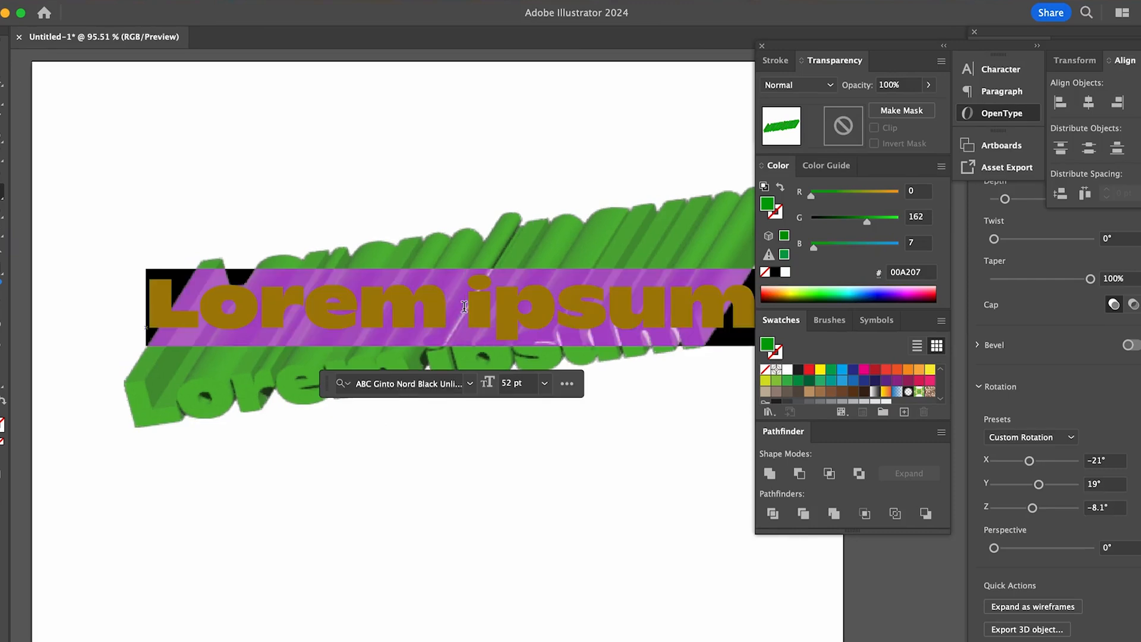
{"action": "type", "text": "#DI"}
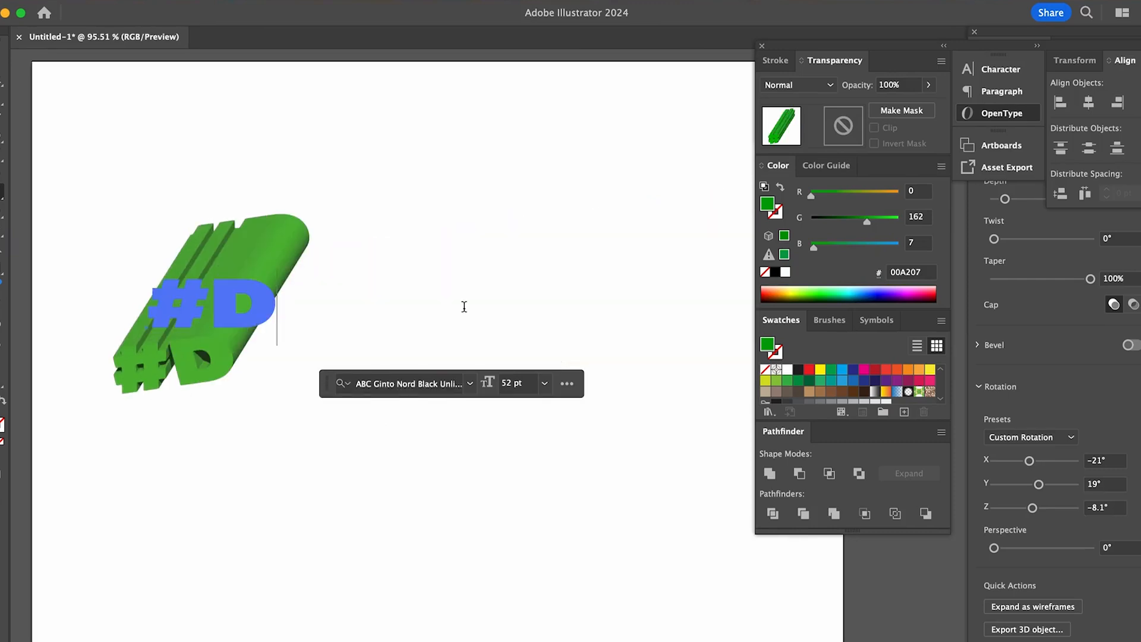
{"action": "type", "text": "LL"}
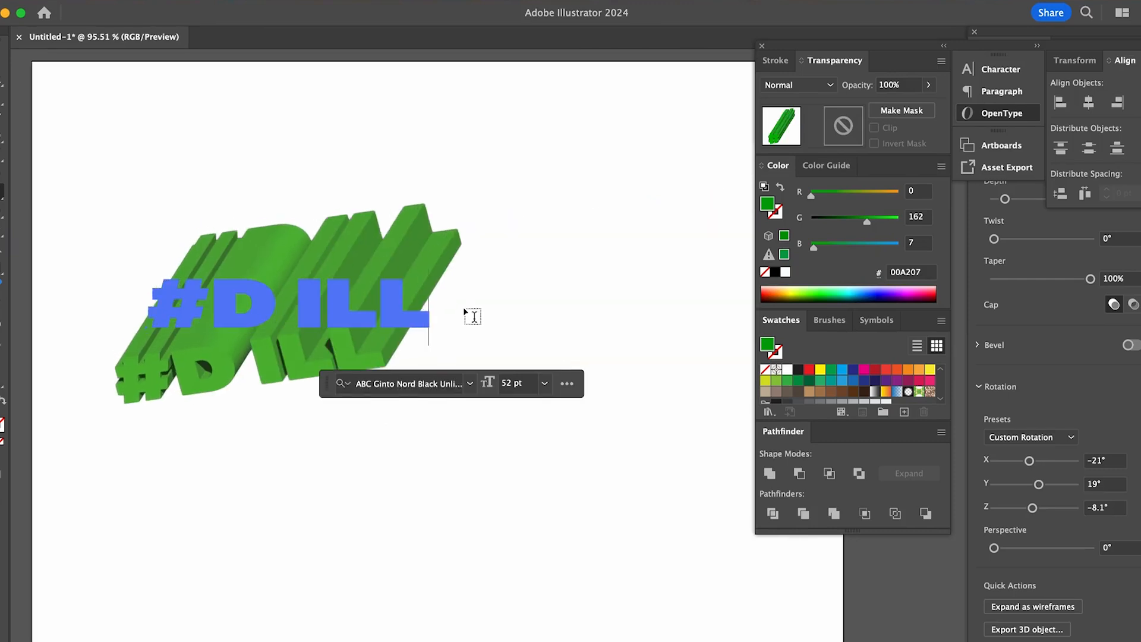
{"action": "key", "text": "BackSpace"}
{"action": "key", "text": "BackSpace"}
{"action": "key", "text": "BackSpace"}
{"action": "key", "text": "BackSpace"}
{"action": "key", "text": "BackSpace"}
{"action": "key", "text": "BackSpace"}
{"action": "type", "text": "3D I"}
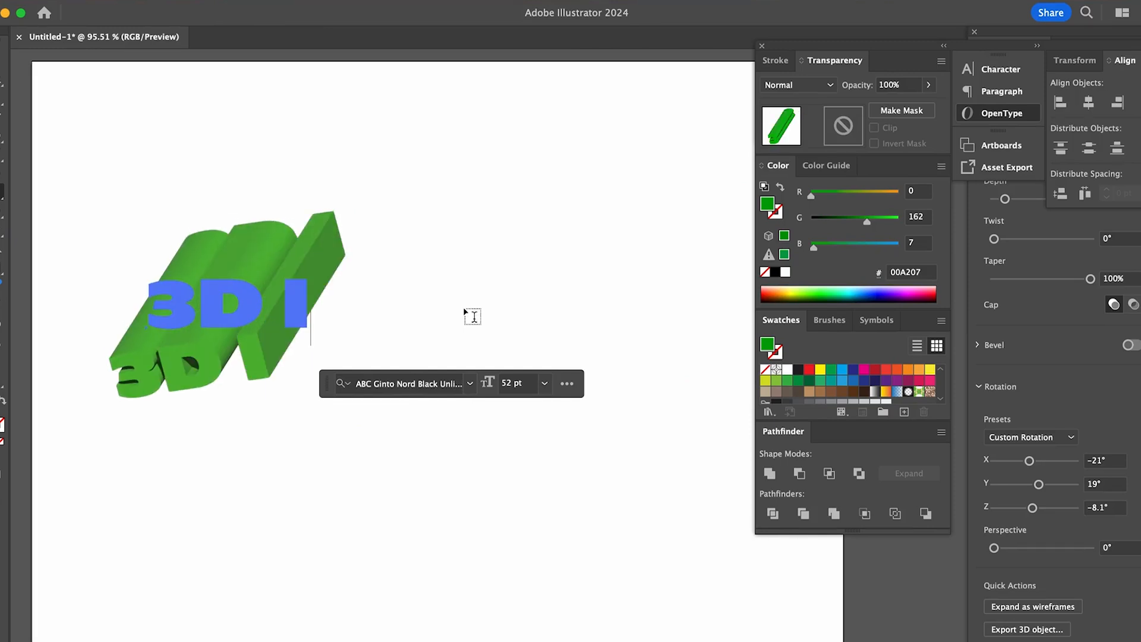
{"action": "type", "text": "llustr"}
{"action": "type", "text": "r"}
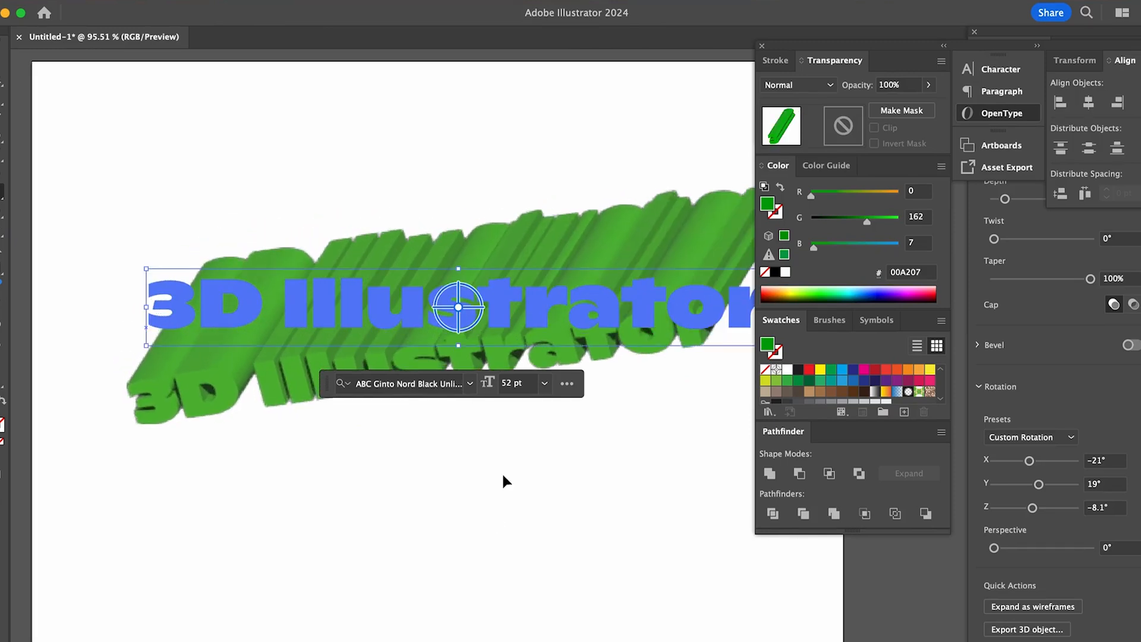
Change the 3D text's fill color to blue 000AE7.
{"action": "left_click", "coordinate": [478, 563]}
{"action": "scroll", "coordinate": [477, 563], "scroll_direction": "down", "scroll_amount": 3}
{"action": "left_click_drag", "start_coordinate": [511, 418], "coordinate": [499, 374]}
{"action": "left_click", "coordinate": [841, 291]}
{"action": "left_click", "coordinate": [866, 296]}
{"action": "left_click", "coordinate": [884, 290]}
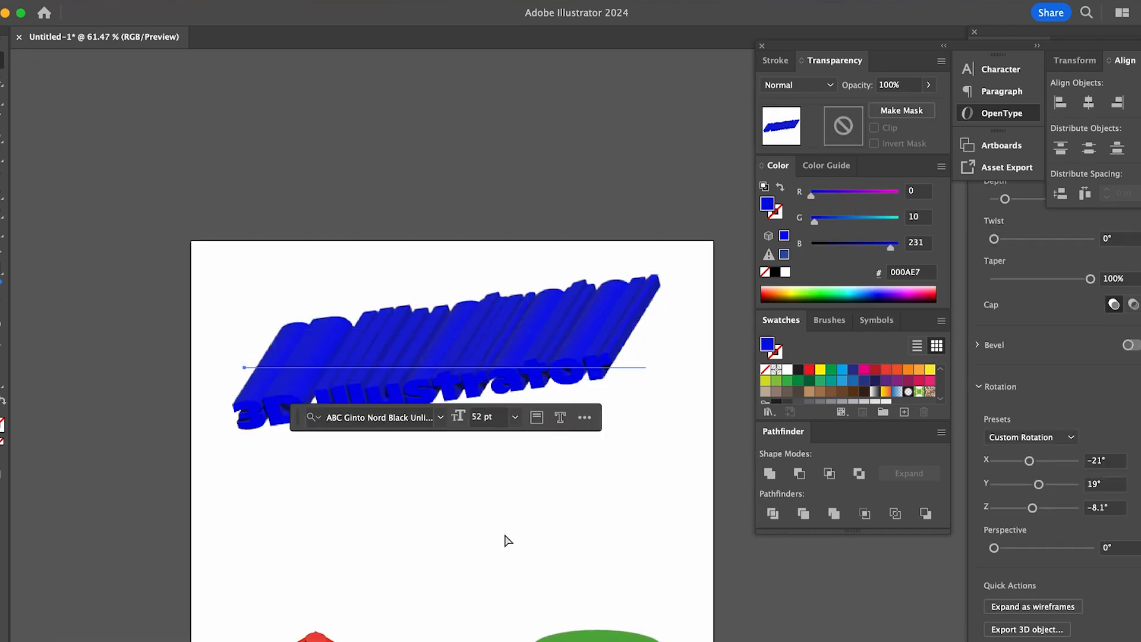
{"action": "left_click", "coordinate": [502, 540]}
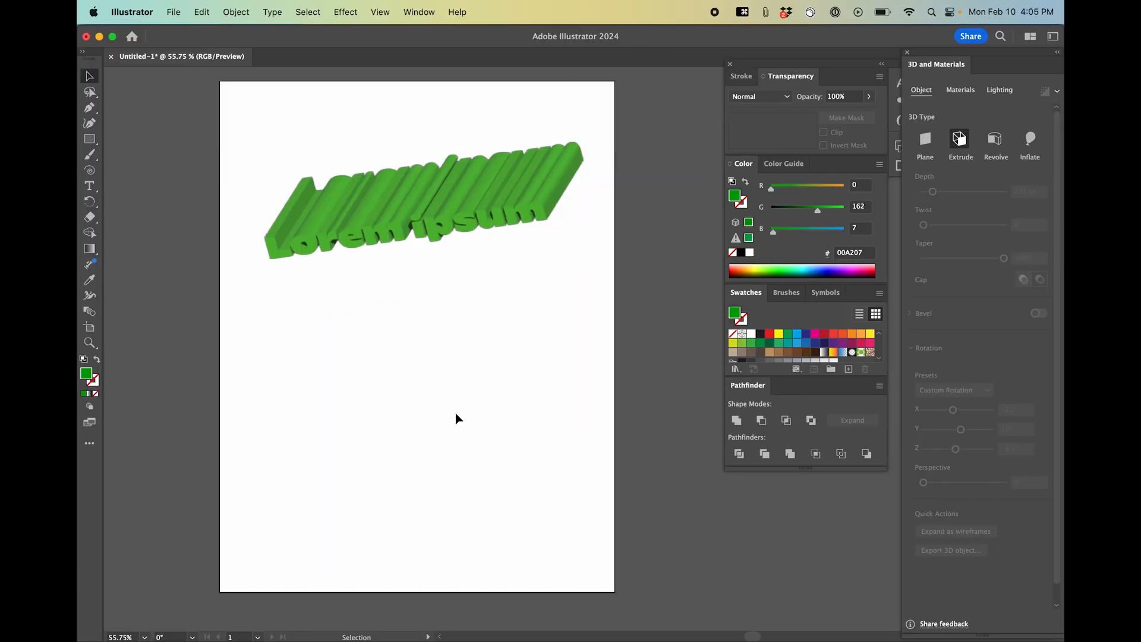
Draw a vase half-profile shape with the Pen tool below the text and select it.
{"action": "key", "text": "p"}
{"action": "left_click_drag", "start_coordinate": [438, 346], "coordinate": [476, 345]}
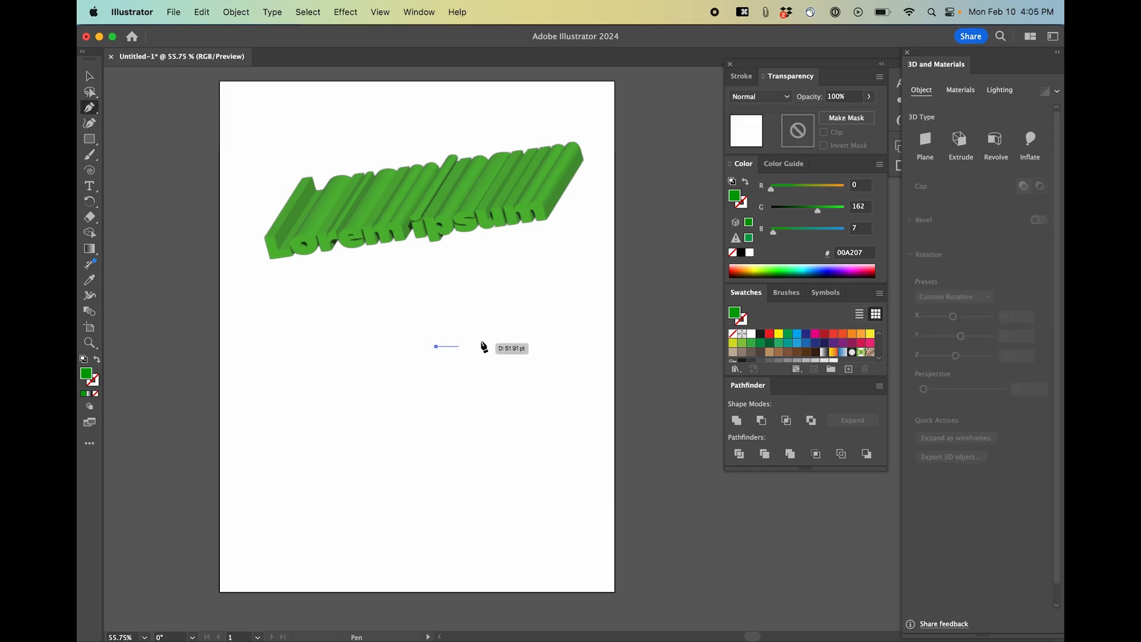
{"action": "left_click", "coordinate": [484, 346]}
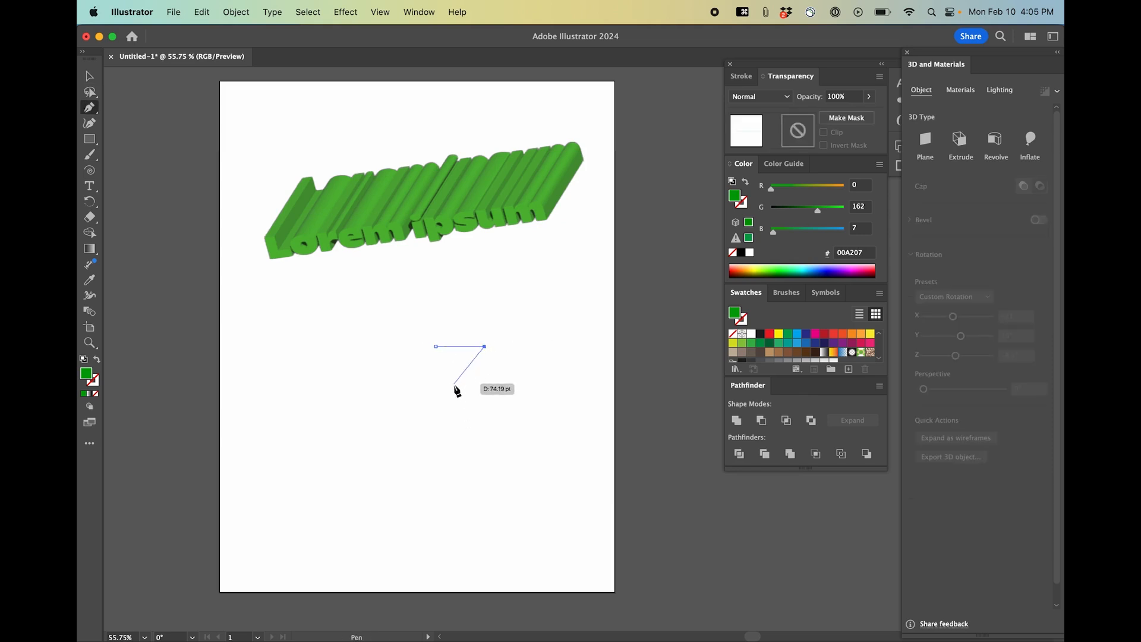
{"action": "left_click", "coordinate": [451, 387]}
{"action": "left_click_drag", "start_coordinate": [480, 420], "coordinate": [481, 435]}
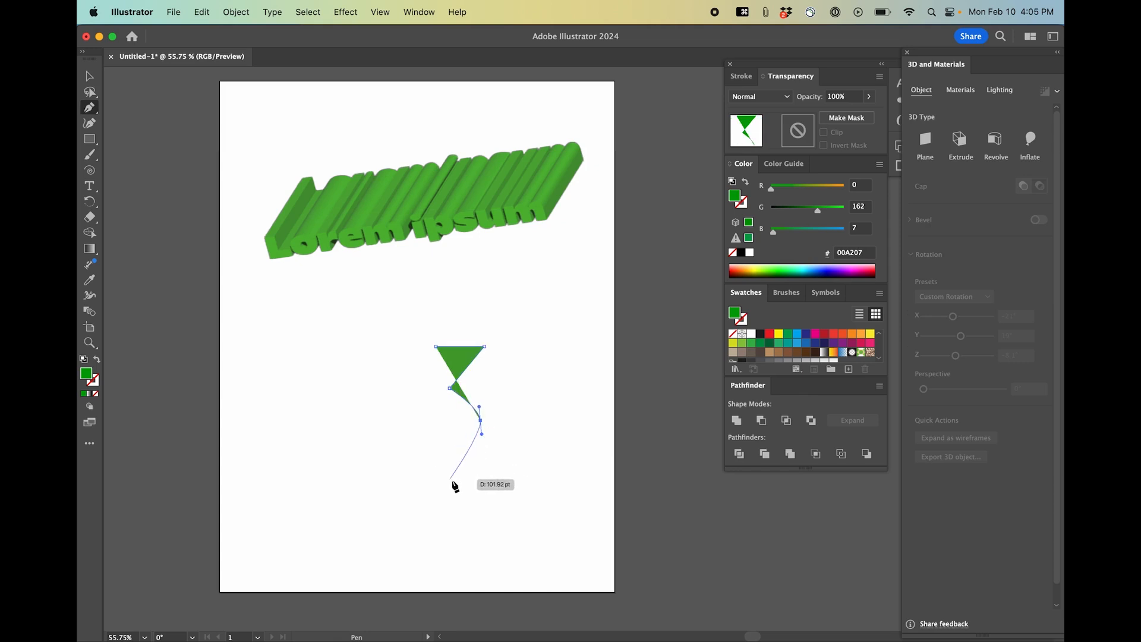
{"action": "left_click_drag", "start_coordinate": [451, 484], "coordinate": [432, 485]}
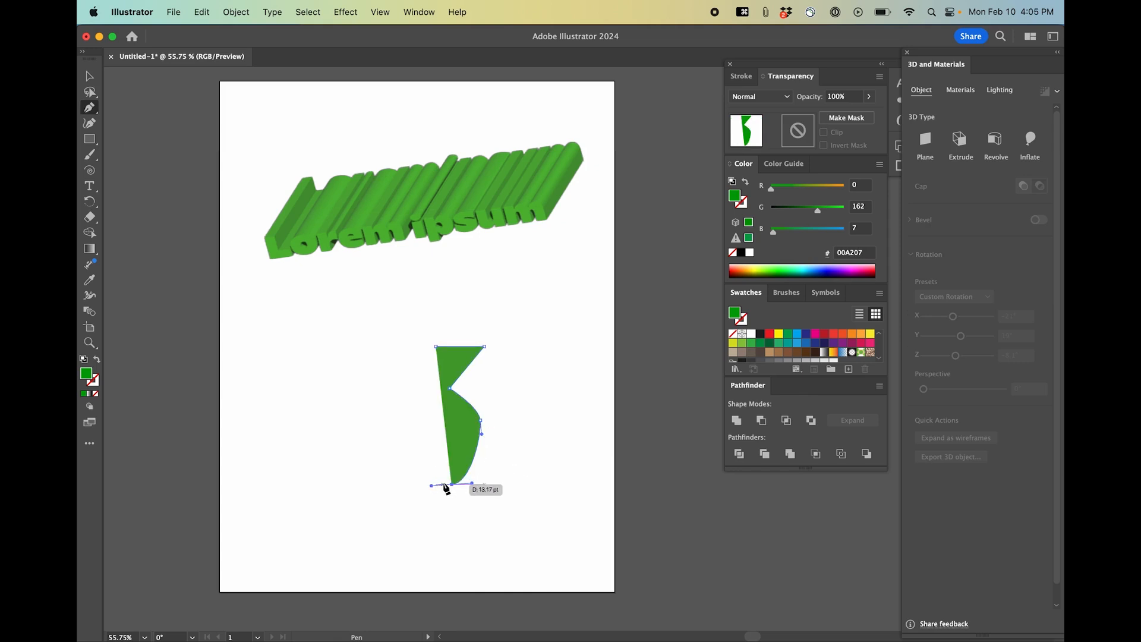
{"action": "left_click", "coordinate": [436, 485]}
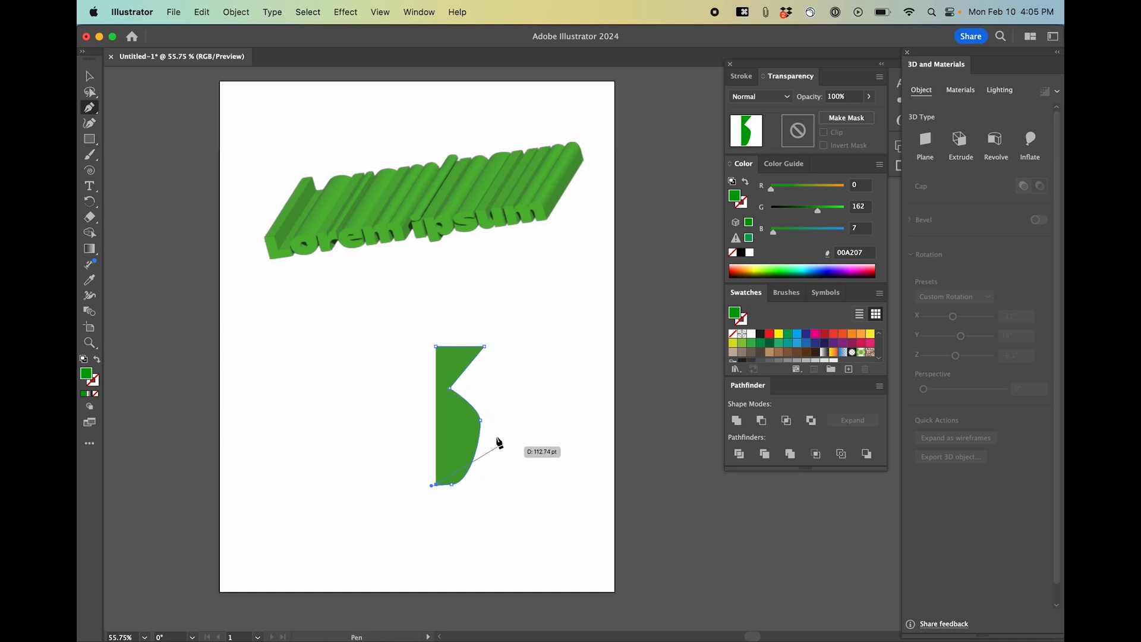
{"action": "left_click", "coordinate": [533, 409], "text": "super"}
{"action": "key", "text": "v"}
{"action": "left_click", "coordinate": [463, 435]}
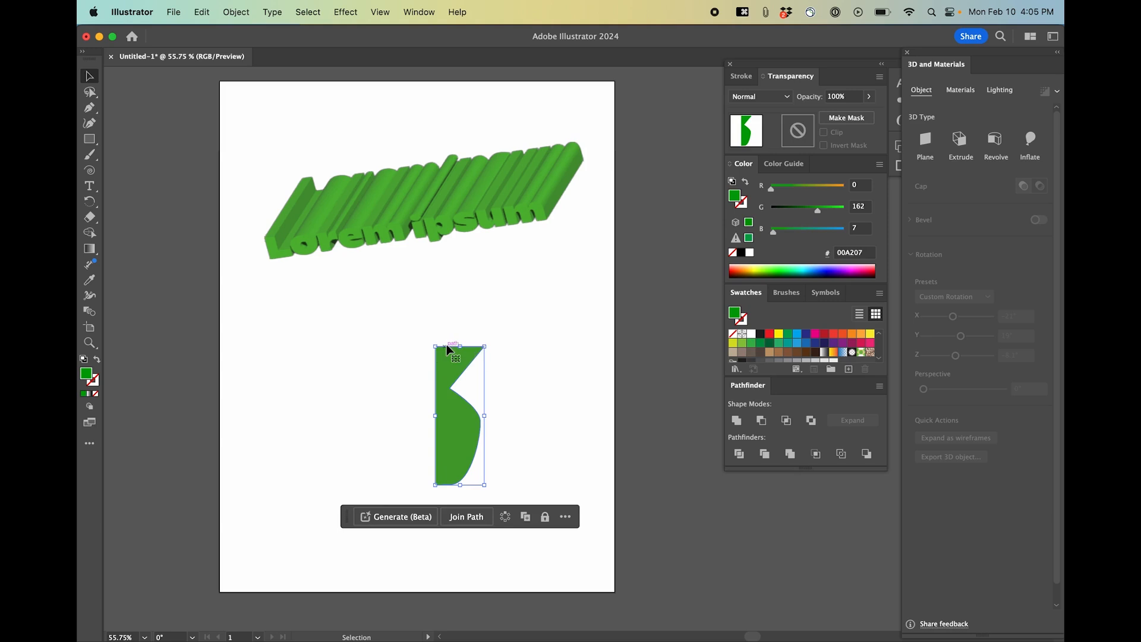
{"action": "key", "text": "a"}
{"action": "key", "text": "shift+x"}
{"action": "left_click", "coordinate": [500, 375]}
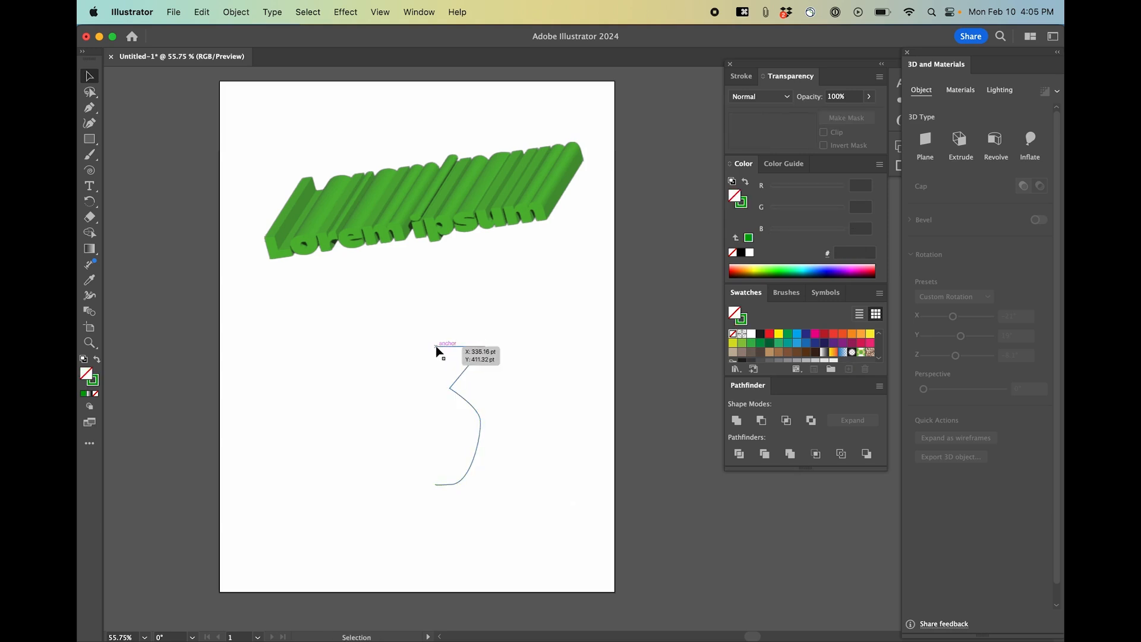
{"action": "key", "text": "super+z"}
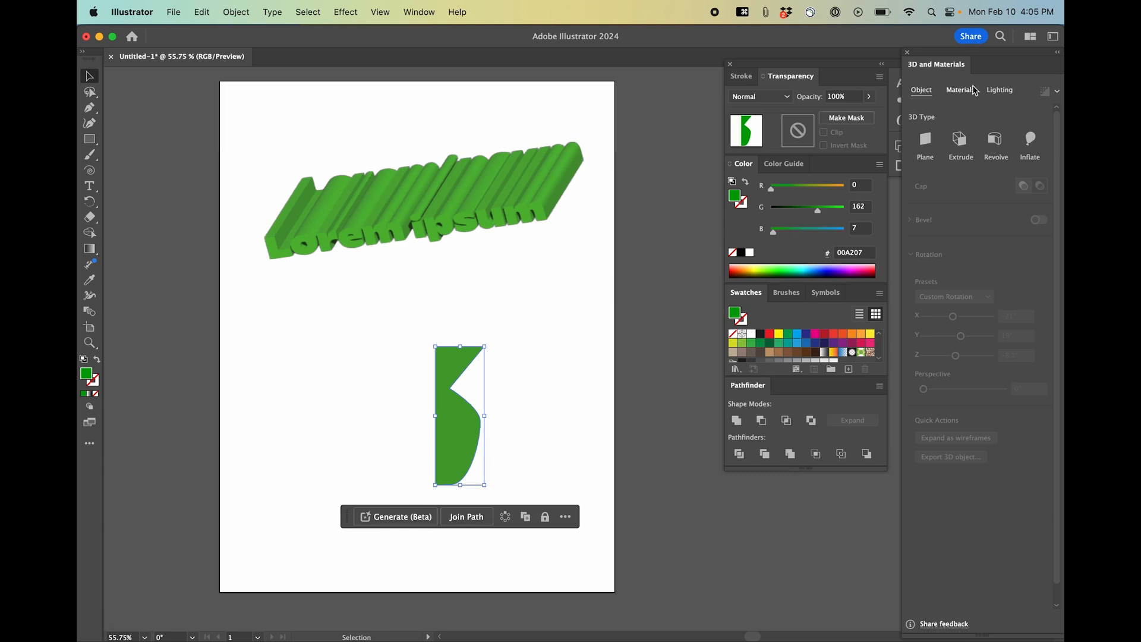
Revolve the profile into a 3D vase and move it toward the lower right of the artboard.
{"action": "left_click", "coordinate": [996, 143]}
{"action": "left_click", "coordinate": [548, 447]}
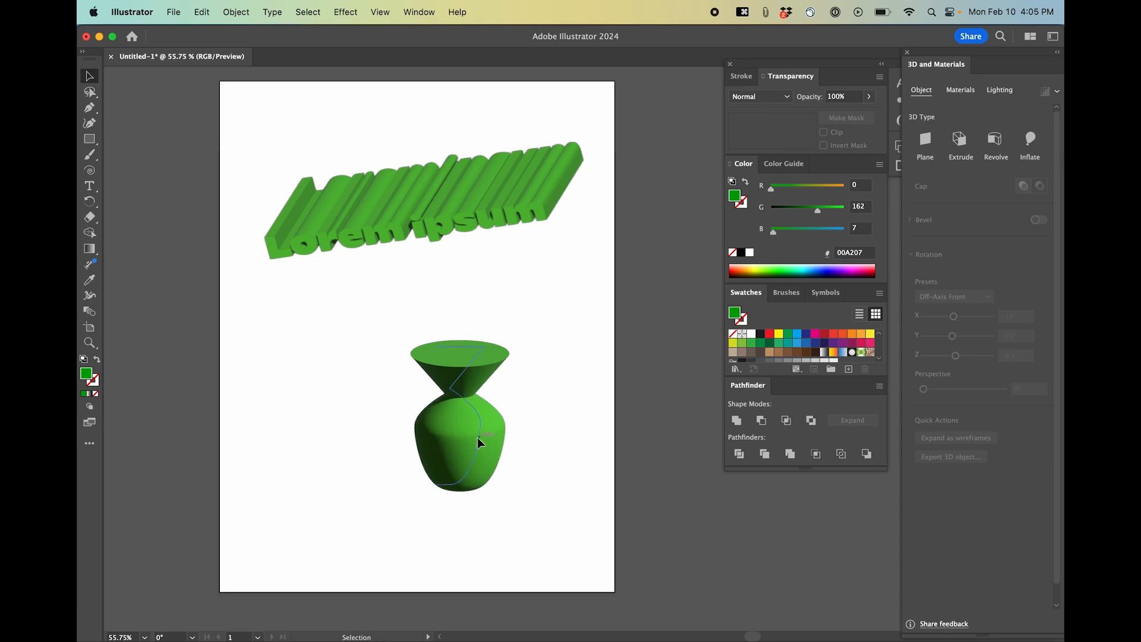
{"action": "left_click_drag", "start_coordinate": [477, 438], "coordinate": [543, 471]}
{"action": "left_click", "coordinate": [518, 333]}
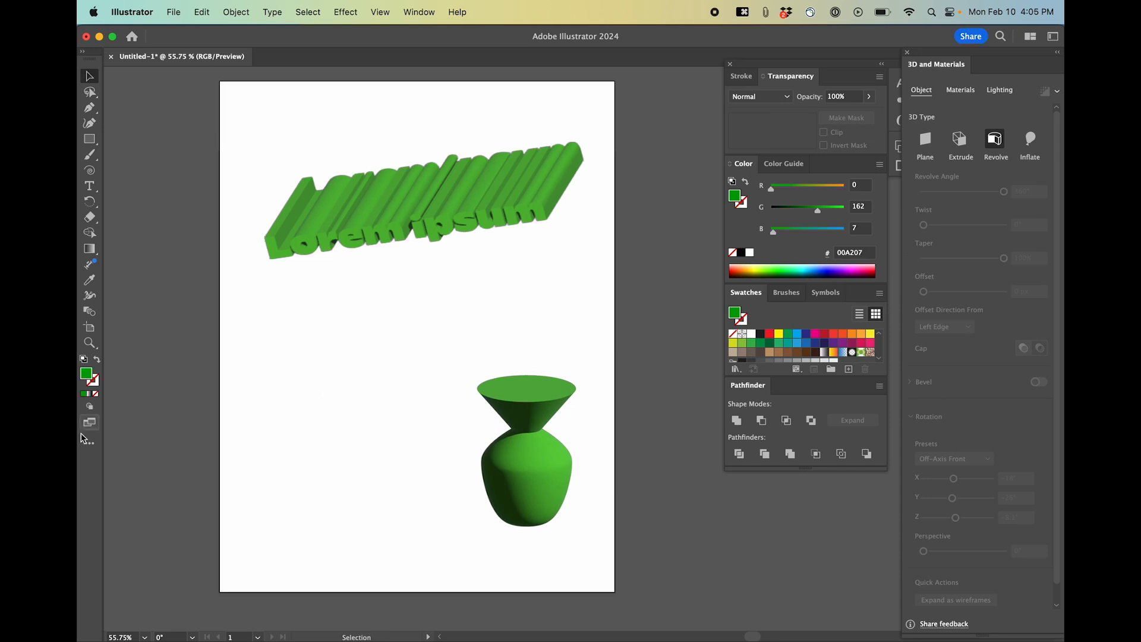
Set the fill color to red FF0606.
{"action": "double_click", "coordinate": [88, 378]}
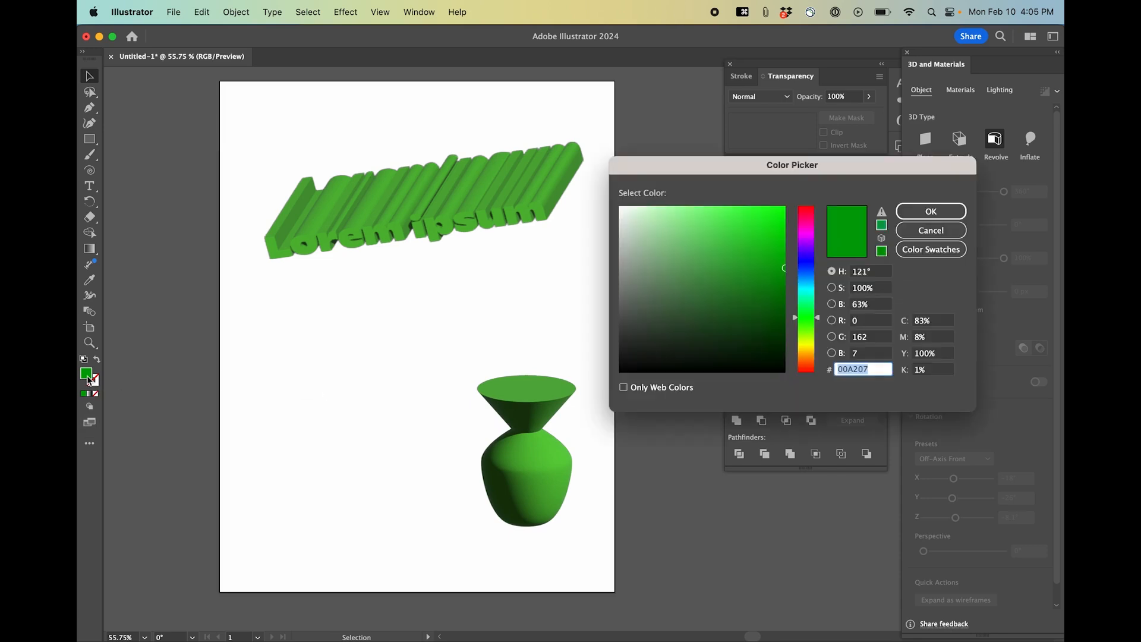
{"action": "left_click", "coordinate": [809, 212]}
{"action": "type", "text": "FF0606"}
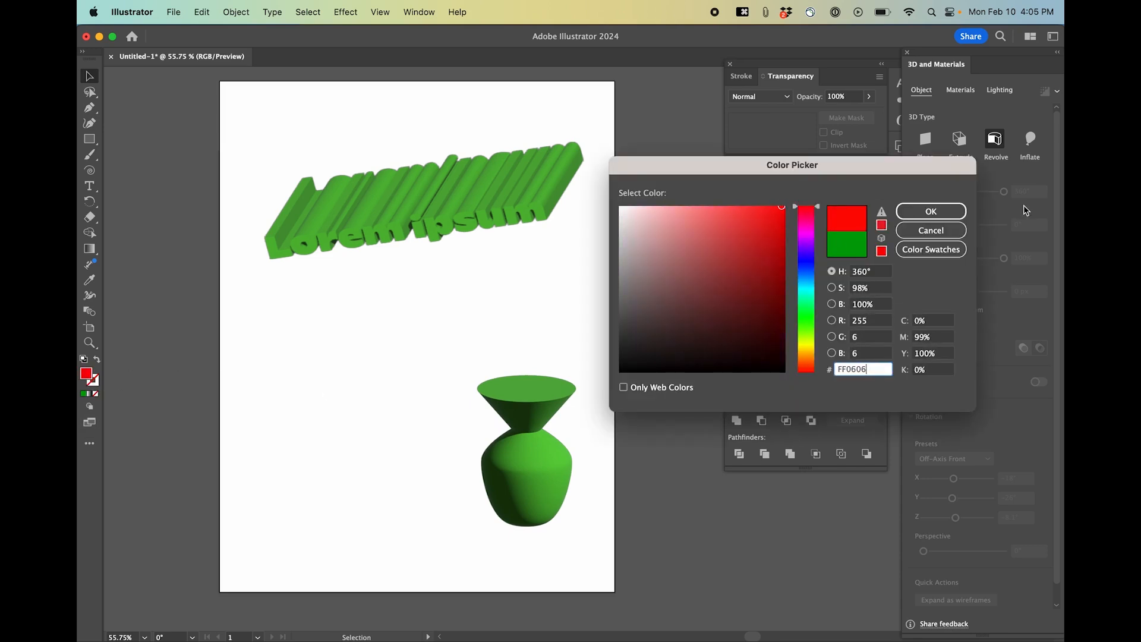
{"action": "left_click", "coordinate": [939, 209]}
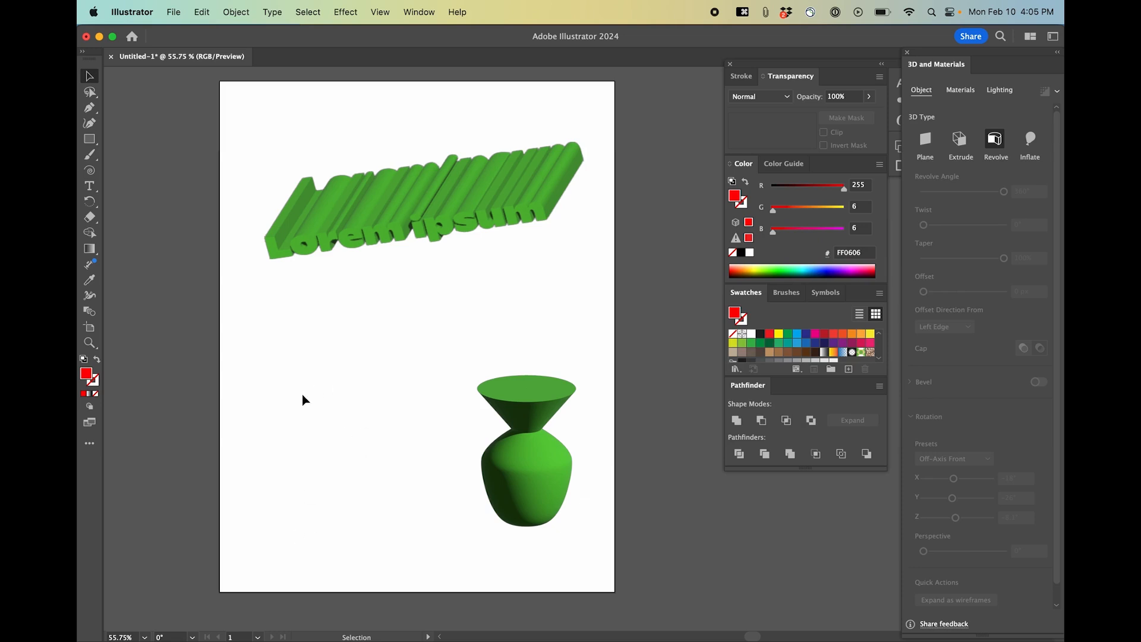
Create a 40 × 40 pt rectangle on the left of the artboard.
{"action": "key", "text": "m"}
{"action": "left_click", "coordinate": [297, 384]}
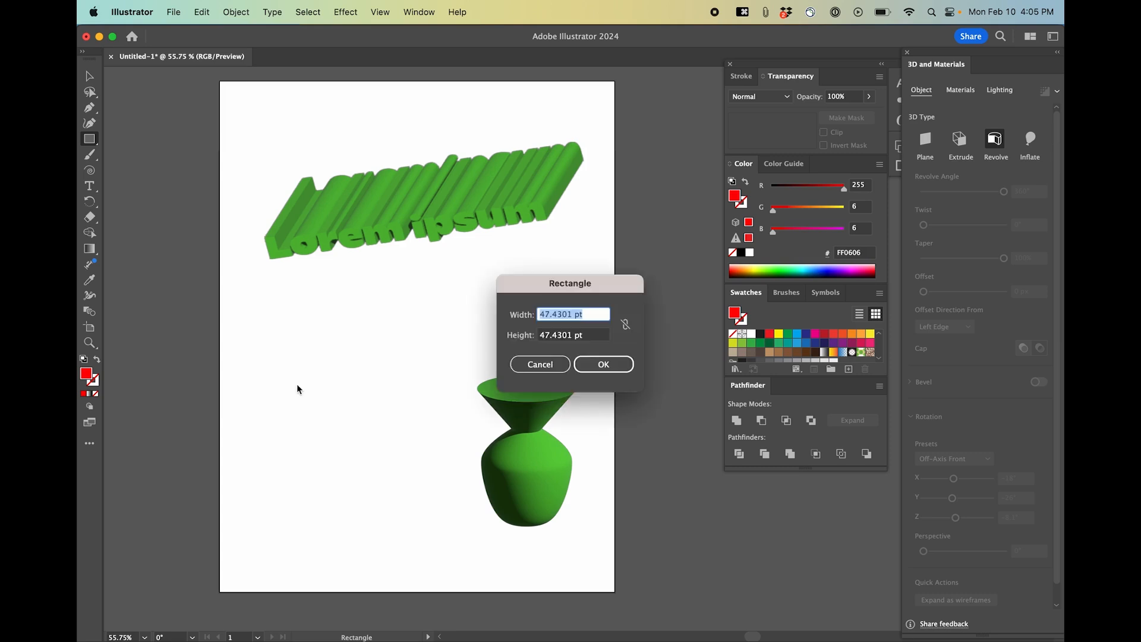
{"action": "type", "text": "40"}
{"action": "key", "text": "Tab"}
{"action": "type", "text": "40"}
{"action": "key", "text": "Return"}
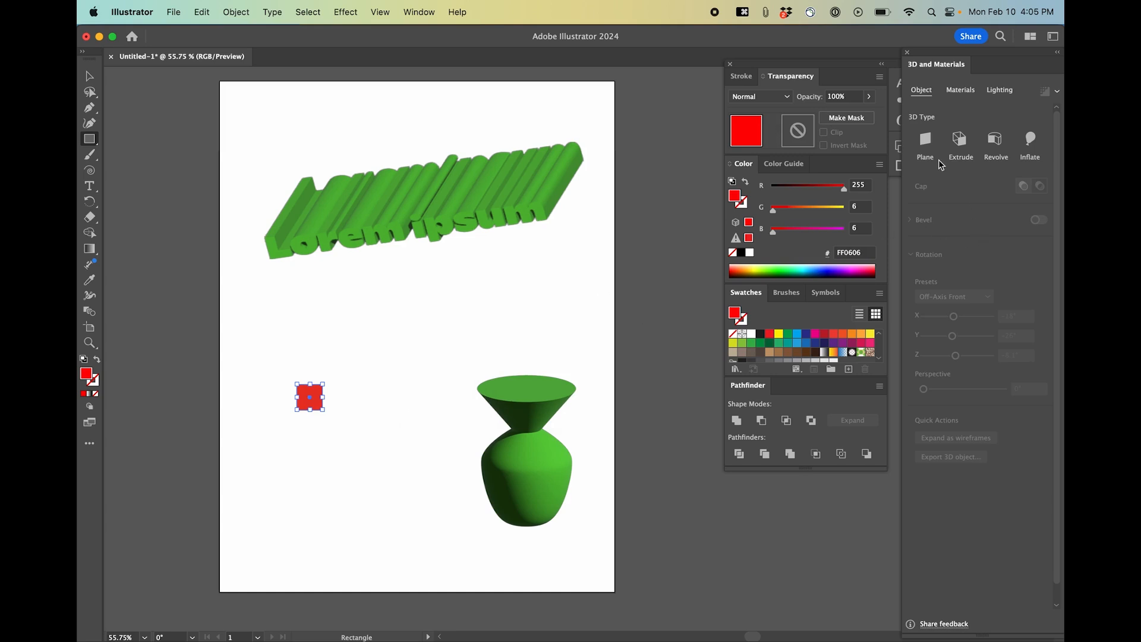
Extrude the small rectangle into a cube with 40 px depth and the Isometric Left rotation preset.
{"action": "left_click", "coordinate": [958, 141]}
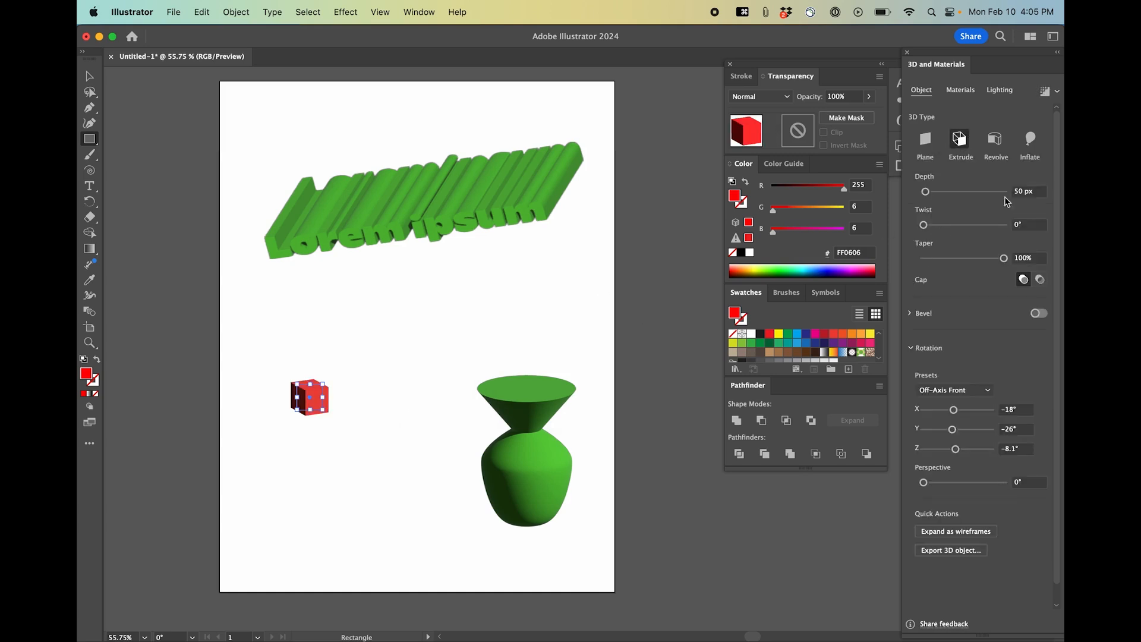
{"action": "left_click", "coordinate": [1036, 193]}
{"action": "type", "text": "40"}
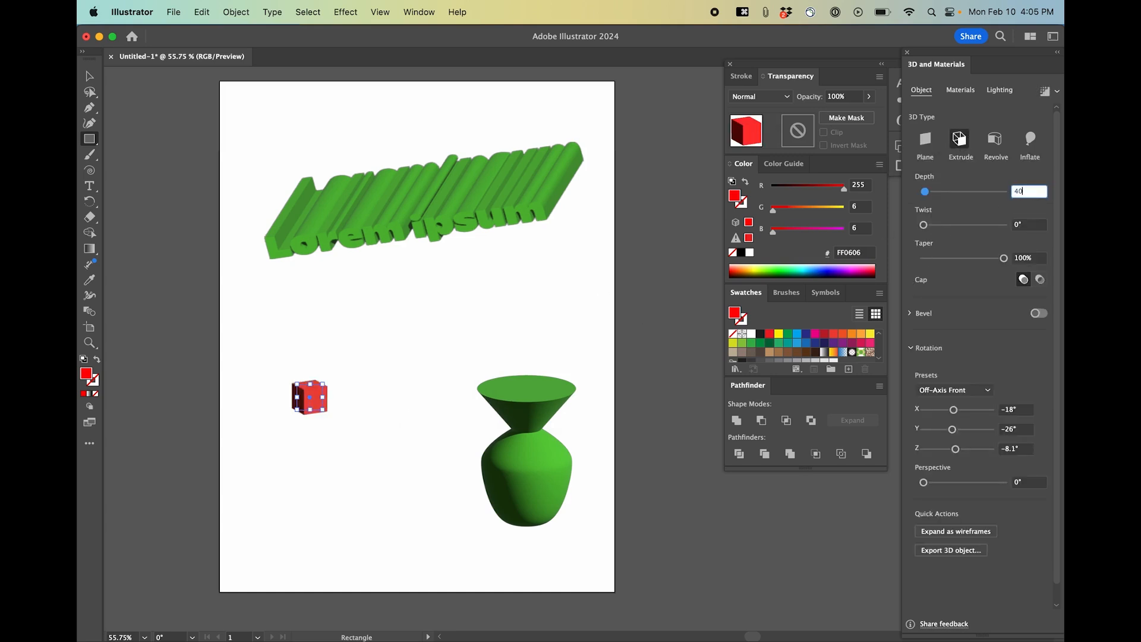
{"action": "key", "text": "Return"}
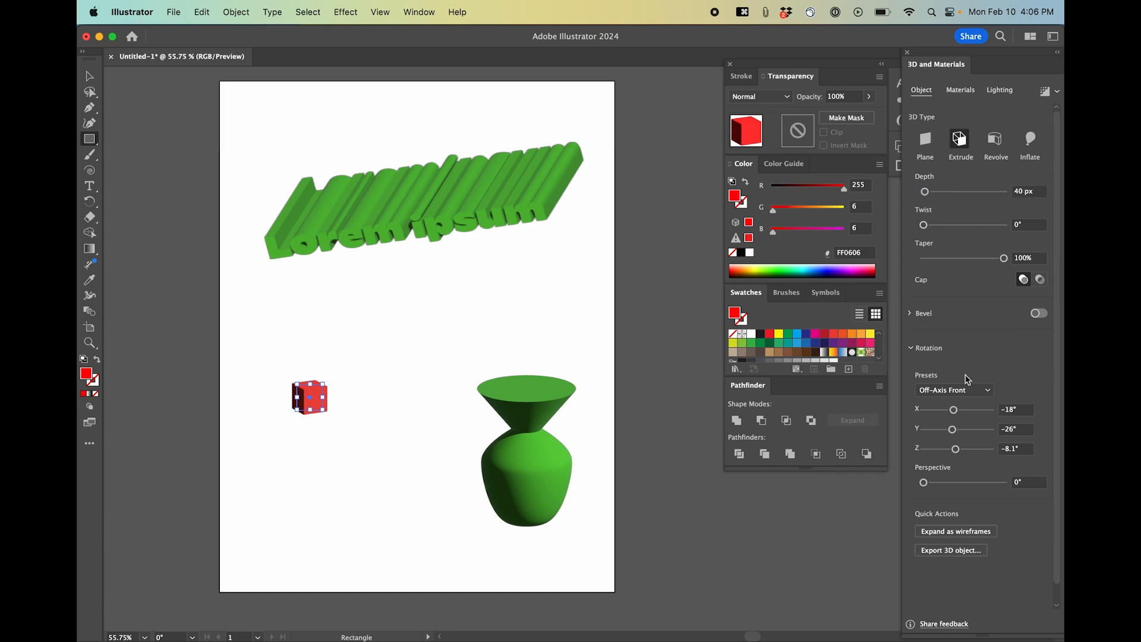
{"action": "left_click", "coordinate": [963, 390]}
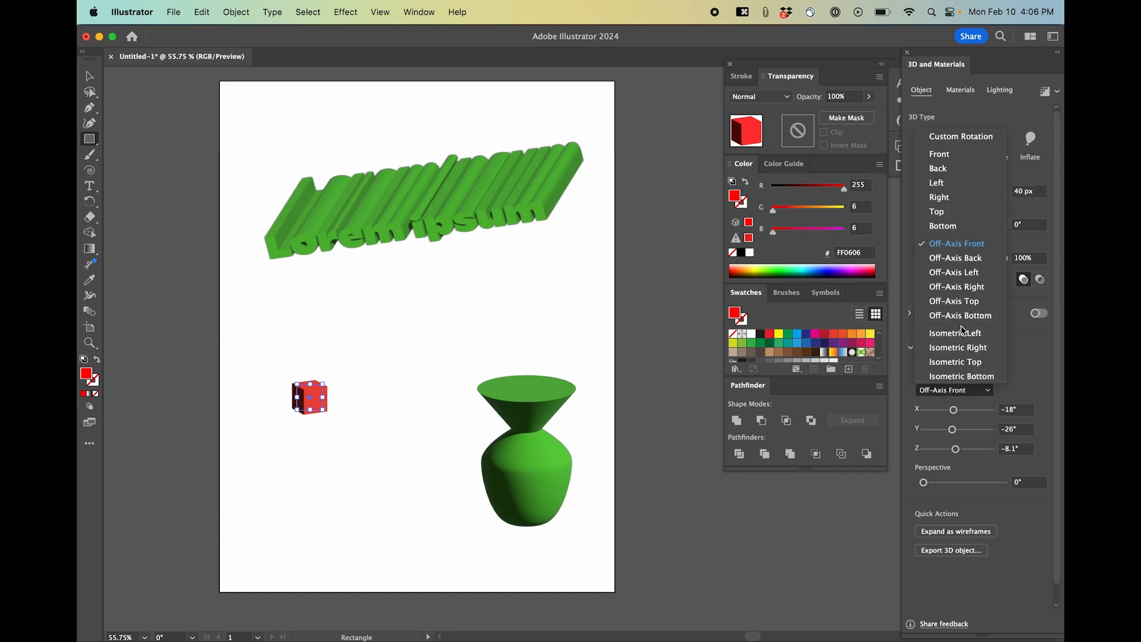
{"action": "left_click", "coordinate": [962, 334]}
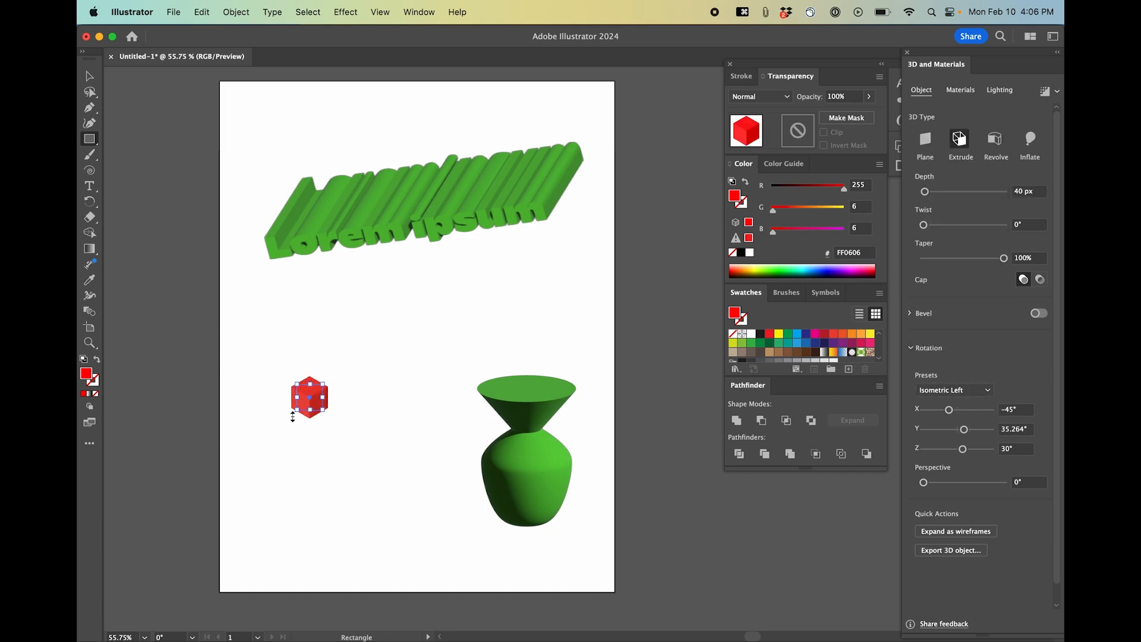
{"action": "left_click", "coordinate": [331, 413]}
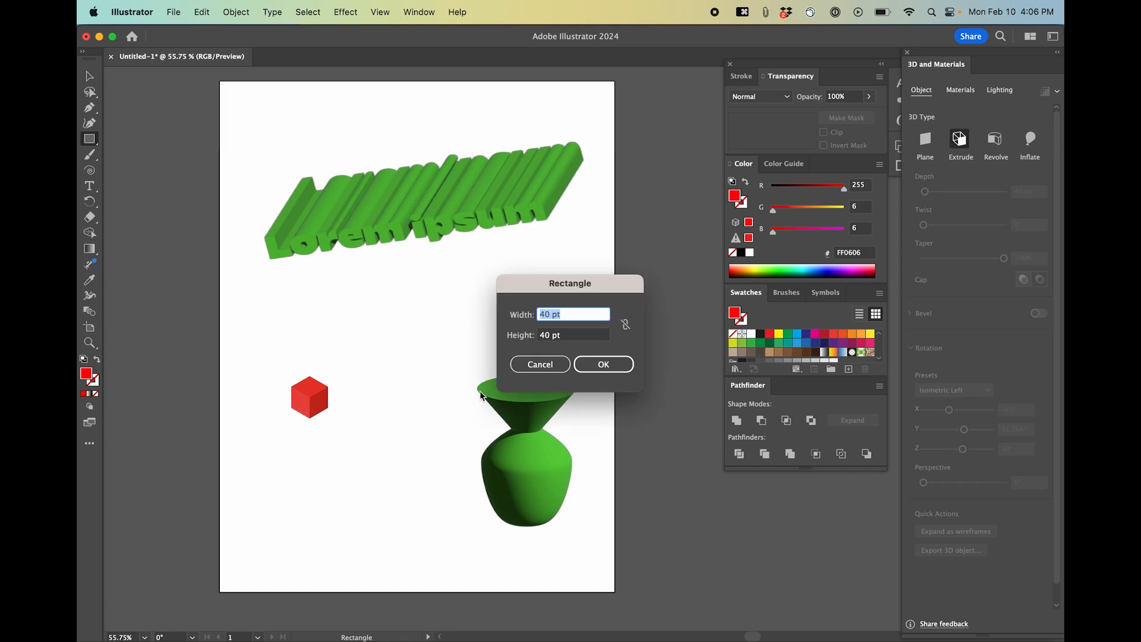
{"action": "left_click", "coordinate": [524, 364]}
{"action": "key", "text": "v"}
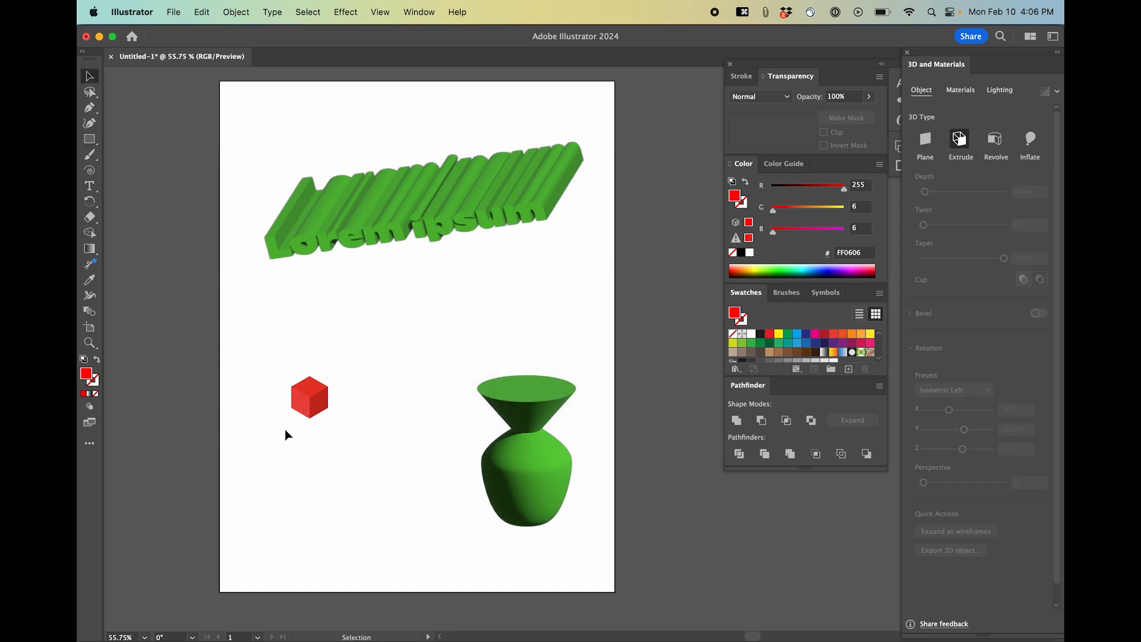
Zoom in on the cube and draw a circle above it with the Ellipse tool.
{"action": "scroll", "coordinate": [284, 429], "scroll_direction": "up", "scroll_amount": 4}
{"action": "scroll", "coordinate": [355, 291], "scroll_direction": "up", "scroll_amount": 4}
{"action": "scroll", "coordinate": [408, 420], "scroll_direction": "down", "scroll_amount": 1}
{"action": "key", "text": "l"}
{"action": "left_click_drag", "start_coordinate": [319, 223], "coordinate": [348, 238]}
{"action": "key", "text": "v"}
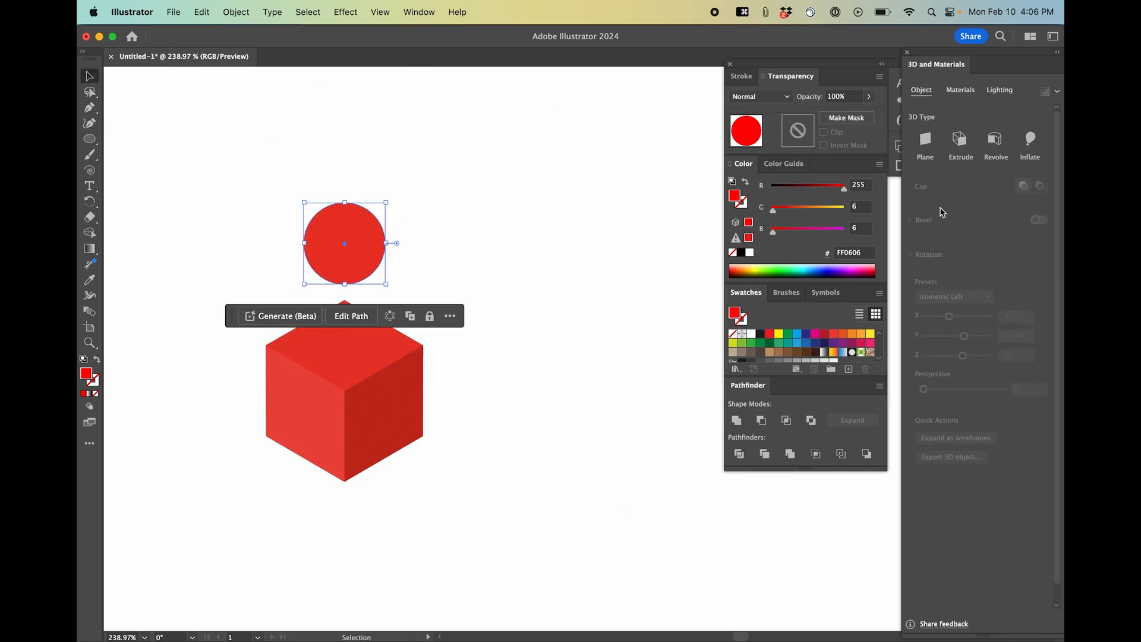
Extrude the circle into a cylinder using the Isometric Top preset and a depth of 10 px.
{"action": "left_click", "coordinate": [960, 140]}
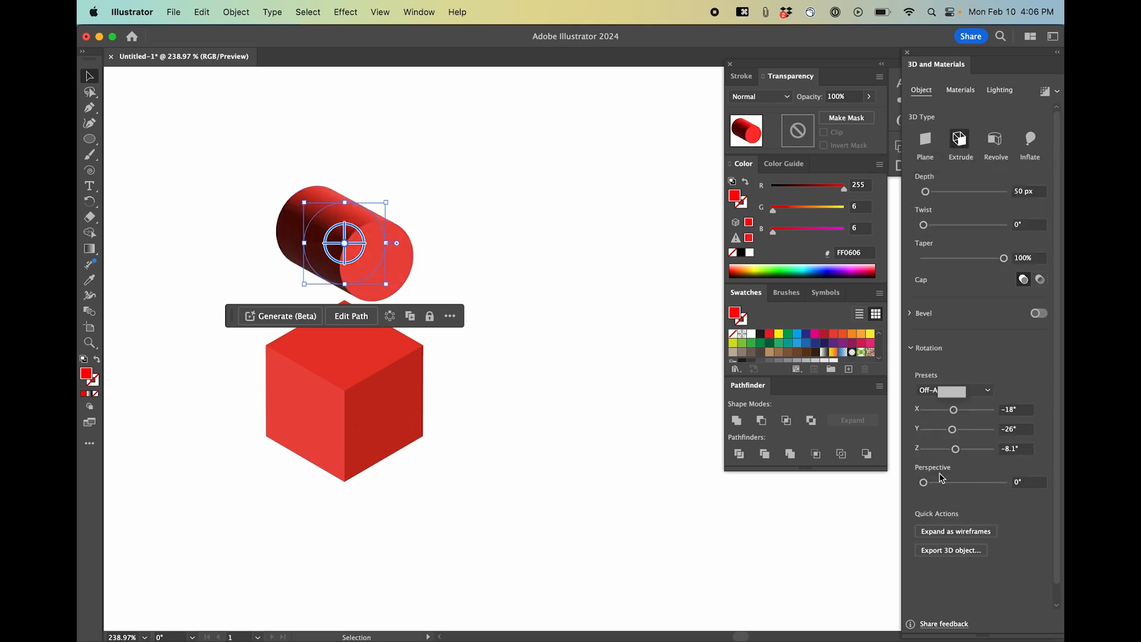
{"action": "left_click", "coordinate": [970, 391]}
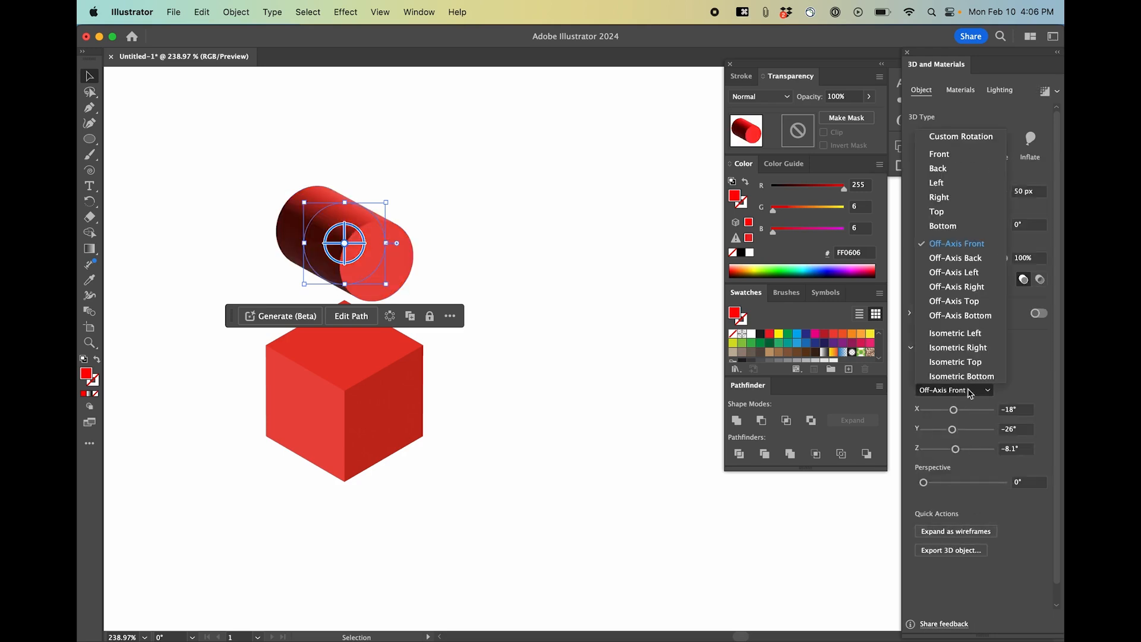
{"action": "left_click", "coordinate": [966, 361]}
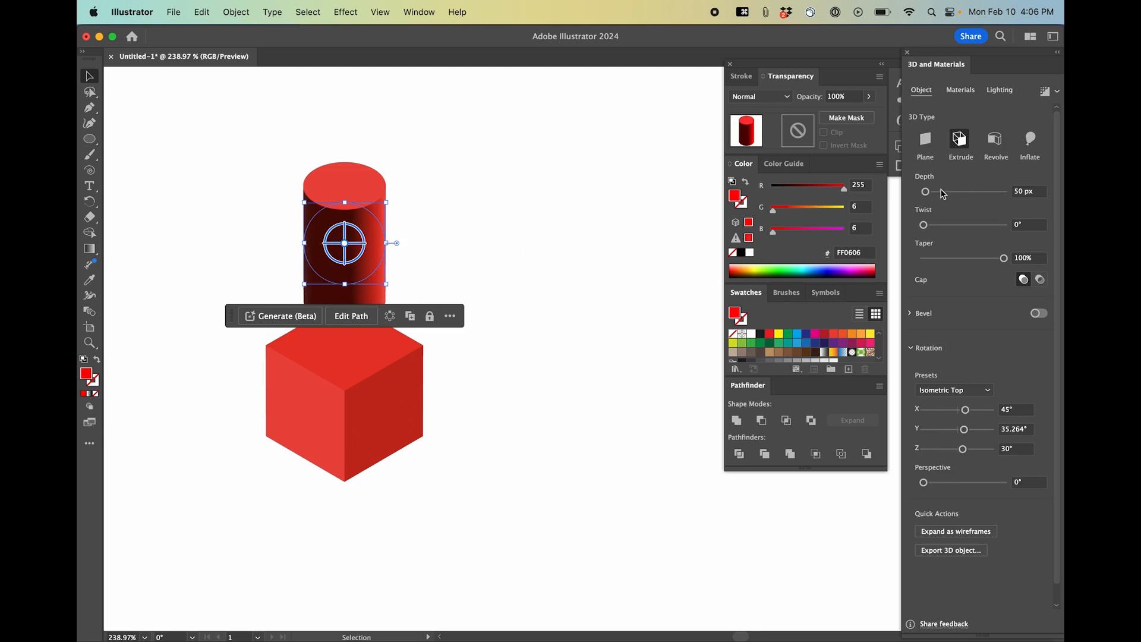
{"action": "left_click_drag", "start_coordinate": [1034, 192], "coordinate": [1013, 190]}
{"action": "type", "text": "10"}
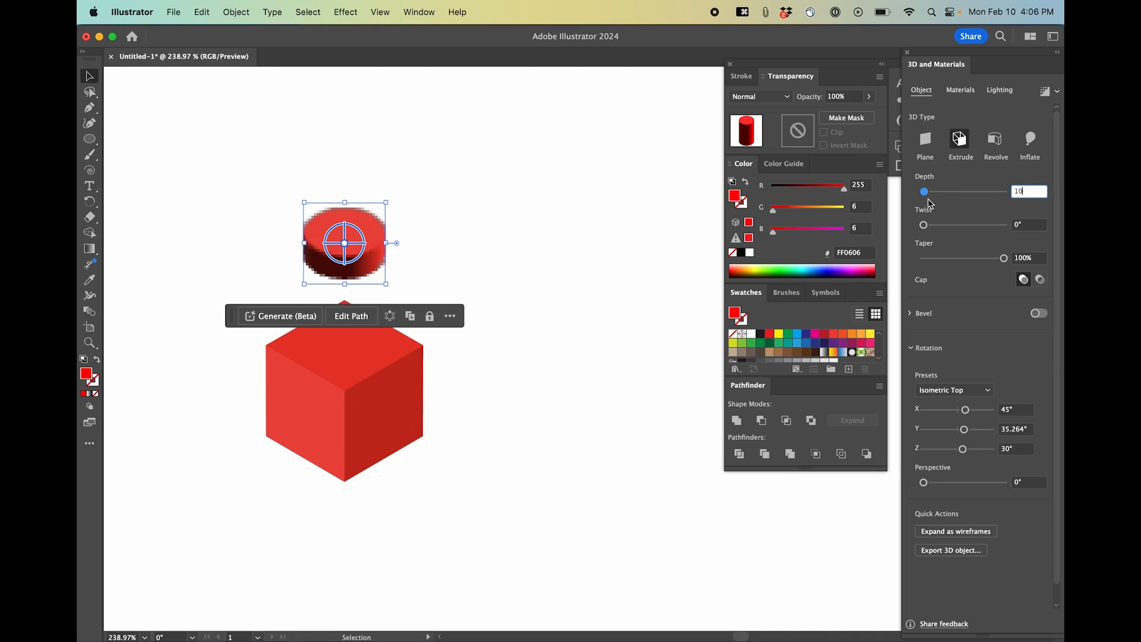
{"action": "left_click", "coordinate": [532, 239]}
Move the cylinder down onto the top of the cube and select both objects.
{"action": "left_click_drag", "start_coordinate": [369, 244], "coordinate": [378, 303]}
{"action": "left_click", "coordinate": [399, 311]}
{"action": "left_click", "coordinate": [363, 337]}
{"action": "left_click_drag", "start_coordinate": [317, 259], "coordinate": [389, 340]}
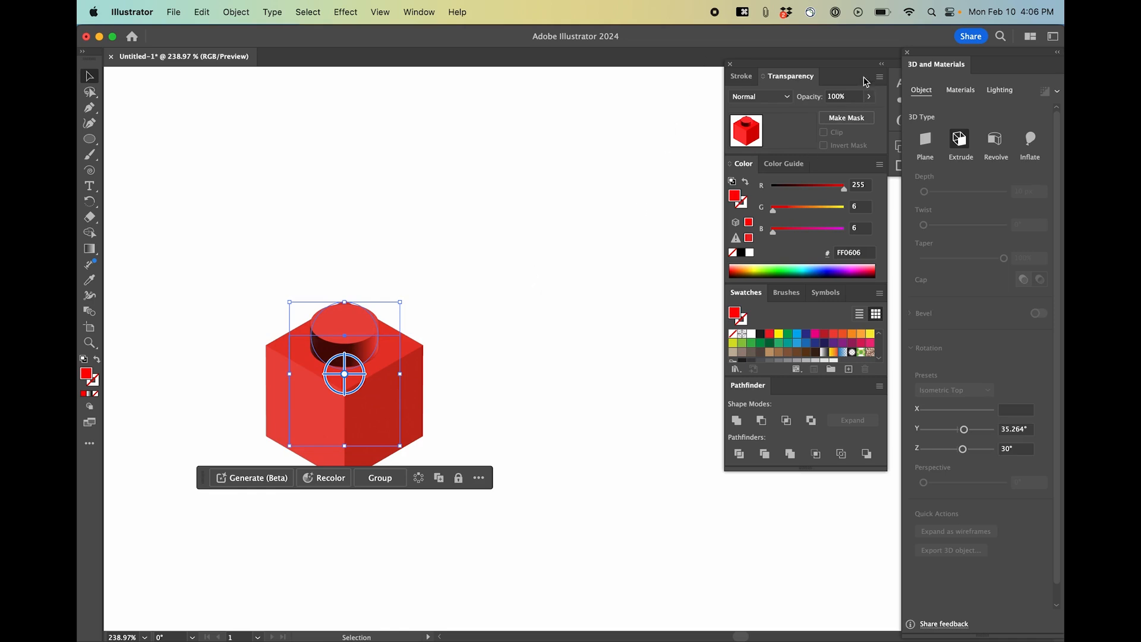
Open the Align panel and center the cylinder horizontally on the cube.
{"action": "left_click", "coordinate": [433, 13]}
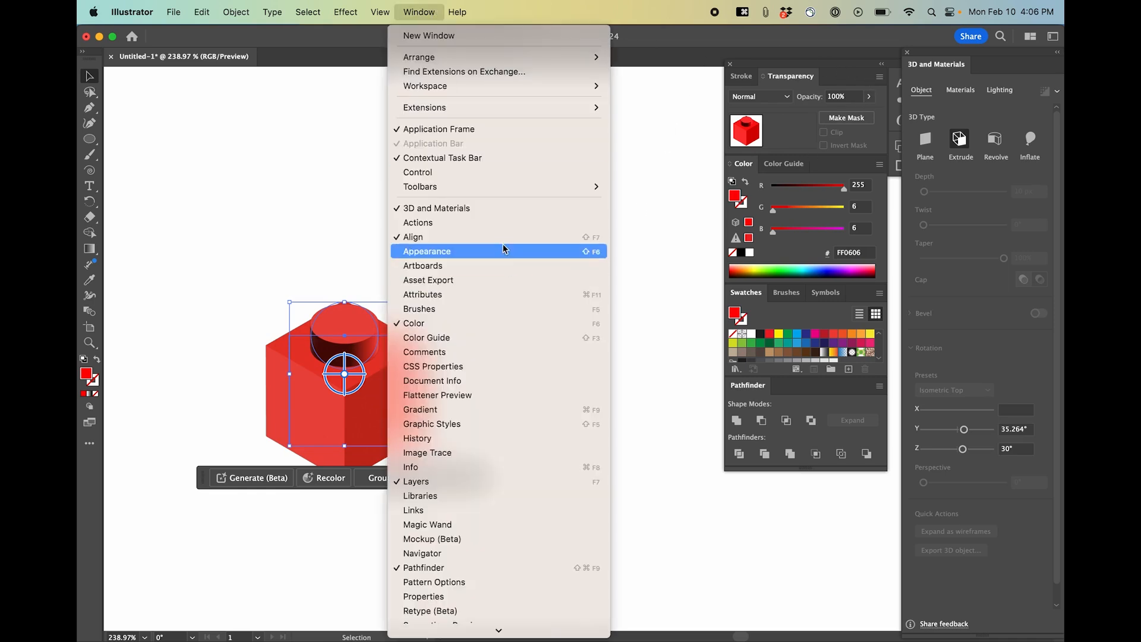
{"action": "left_click", "coordinate": [892, 200]}
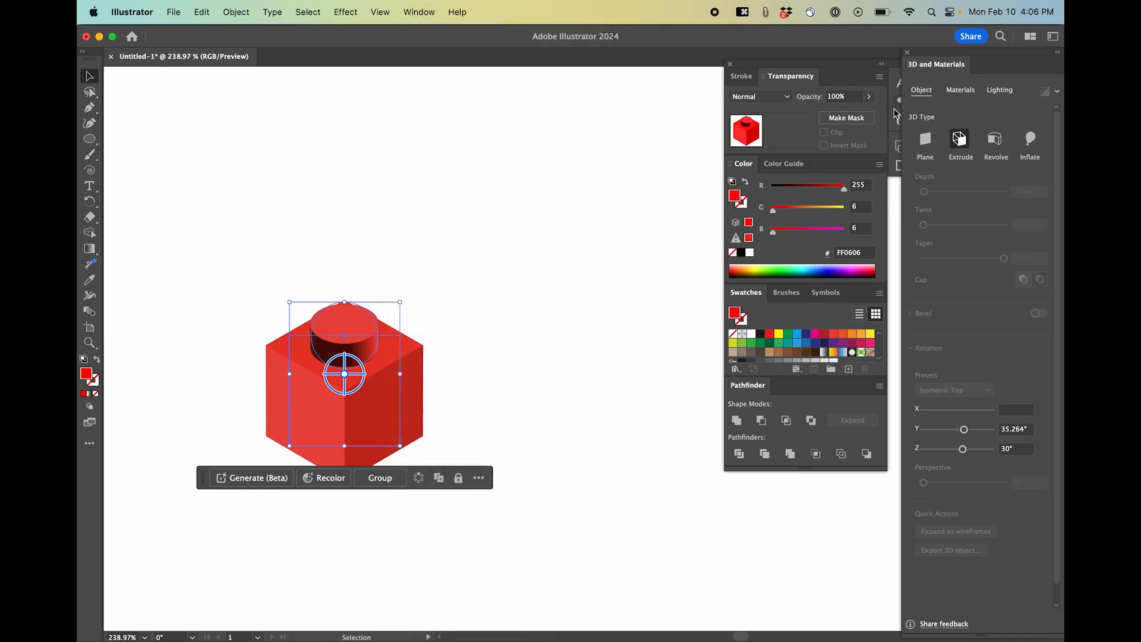
{"action": "left_click", "coordinate": [894, 114]}
{"action": "left_click", "coordinate": [1010, 112]}
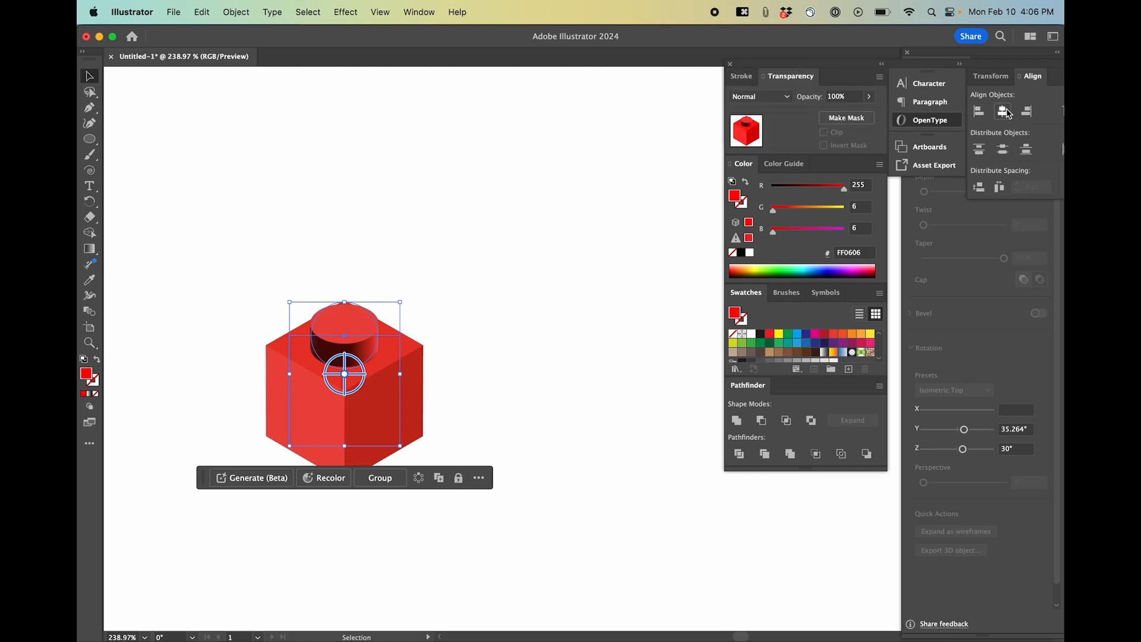
{"action": "left_click", "coordinate": [458, 405]}
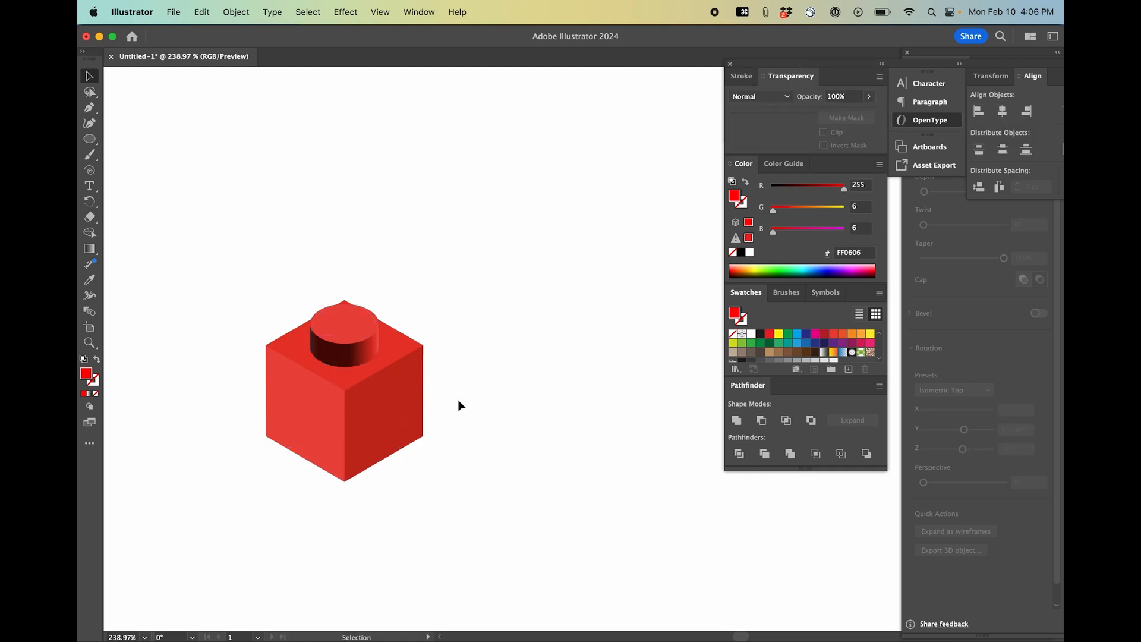
{"action": "left_click", "coordinate": [356, 351]}
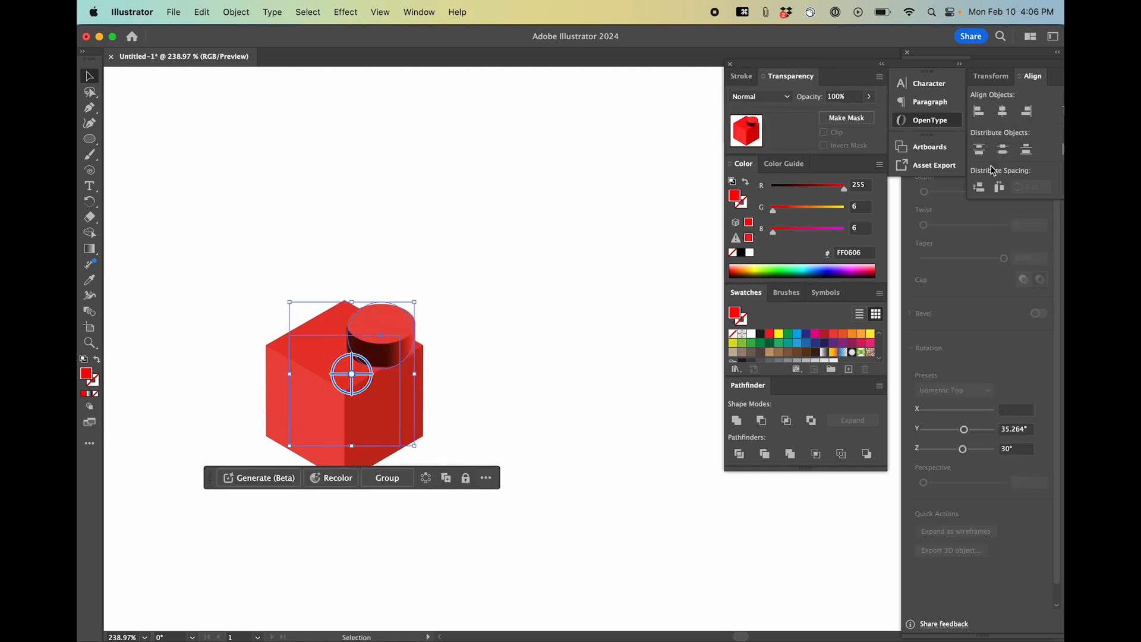
{"action": "left_click", "coordinate": [998, 109]}
{"action": "left_click", "coordinate": [491, 402]}
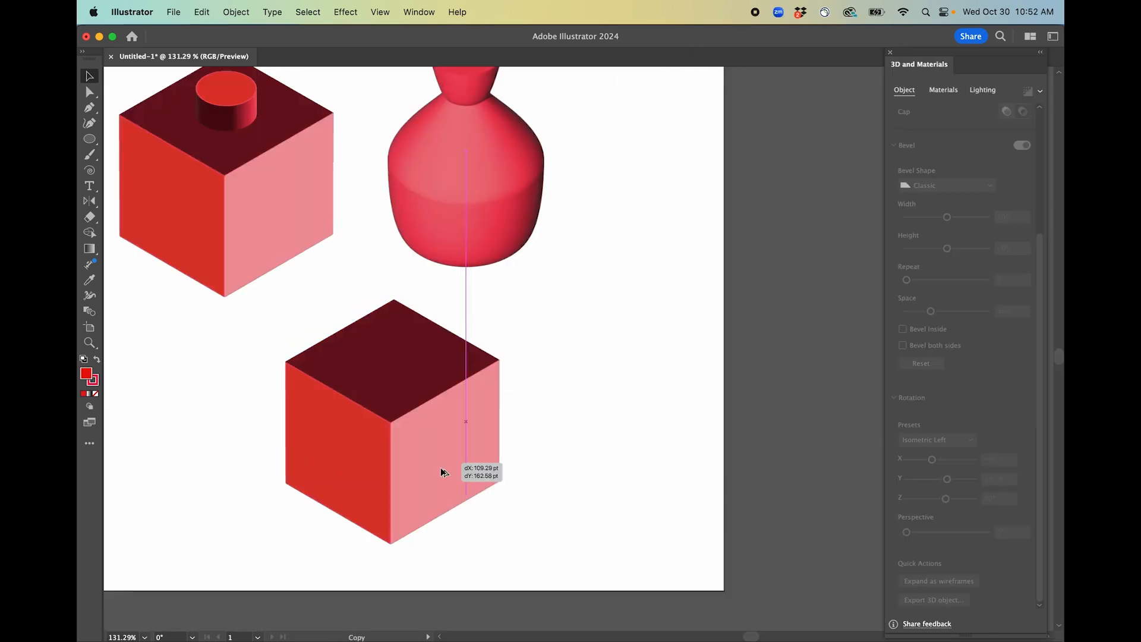
{"action": "left_click_drag", "start_coordinate": [441, 468], "coordinate": [483, 467]}
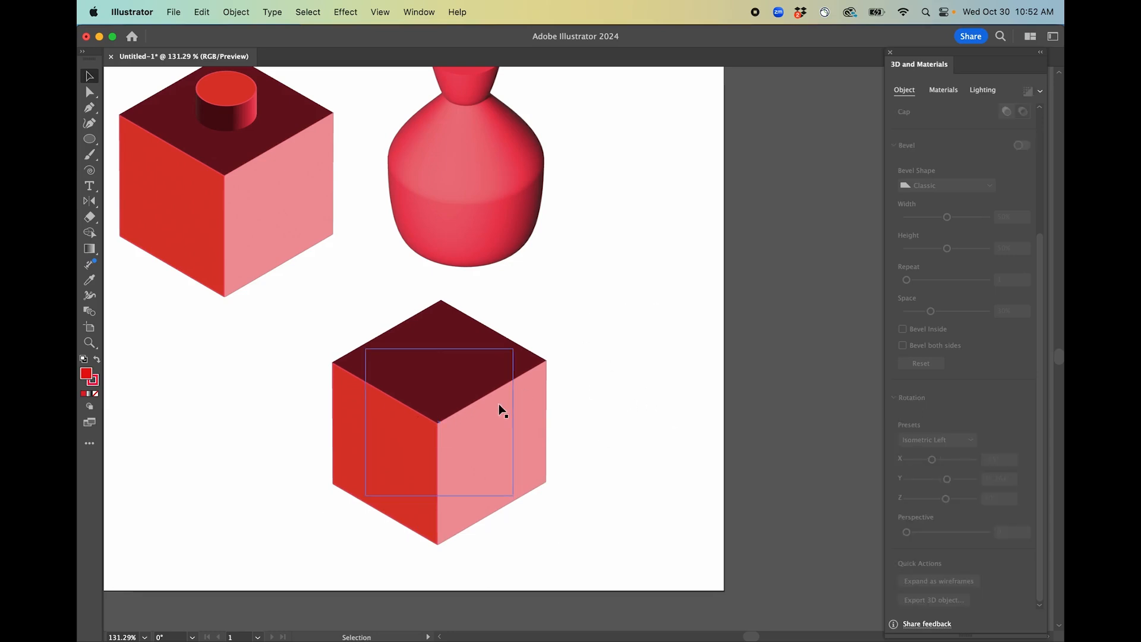
Try a Classic bevel on the cube with 25% width, 62% height and 3 repeats, then switch bevel off.
{"action": "scroll", "coordinate": [619, 456], "scroll_direction": "down", "scroll_amount": 1}
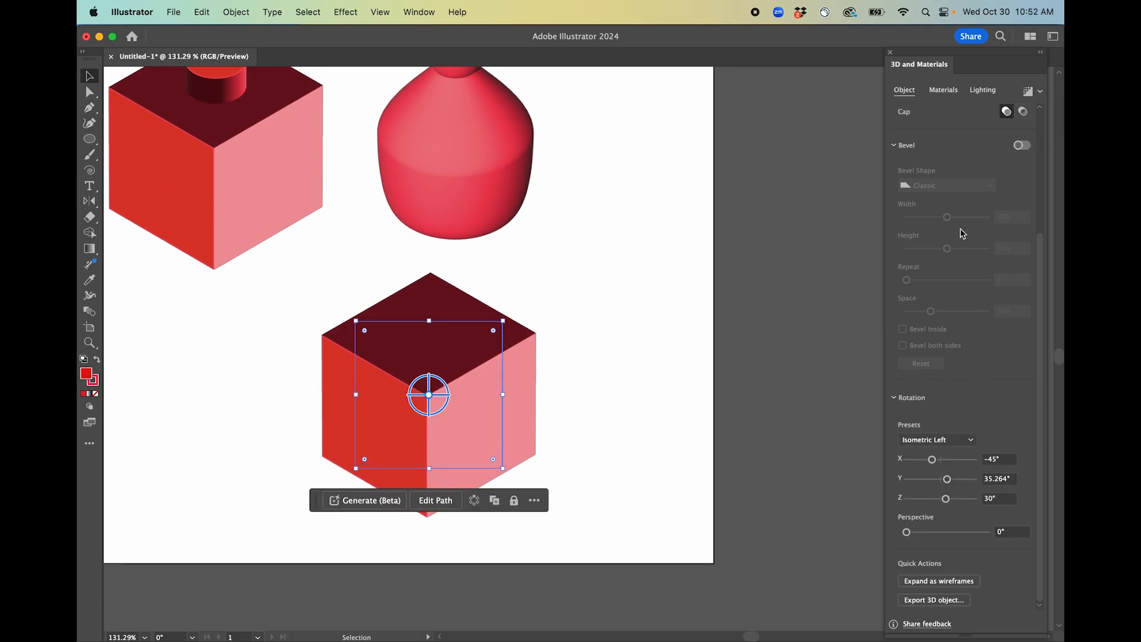
{"action": "scroll", "coordinate": [962, 171], "scroll_direction": "up", "scroll_amount": 5}
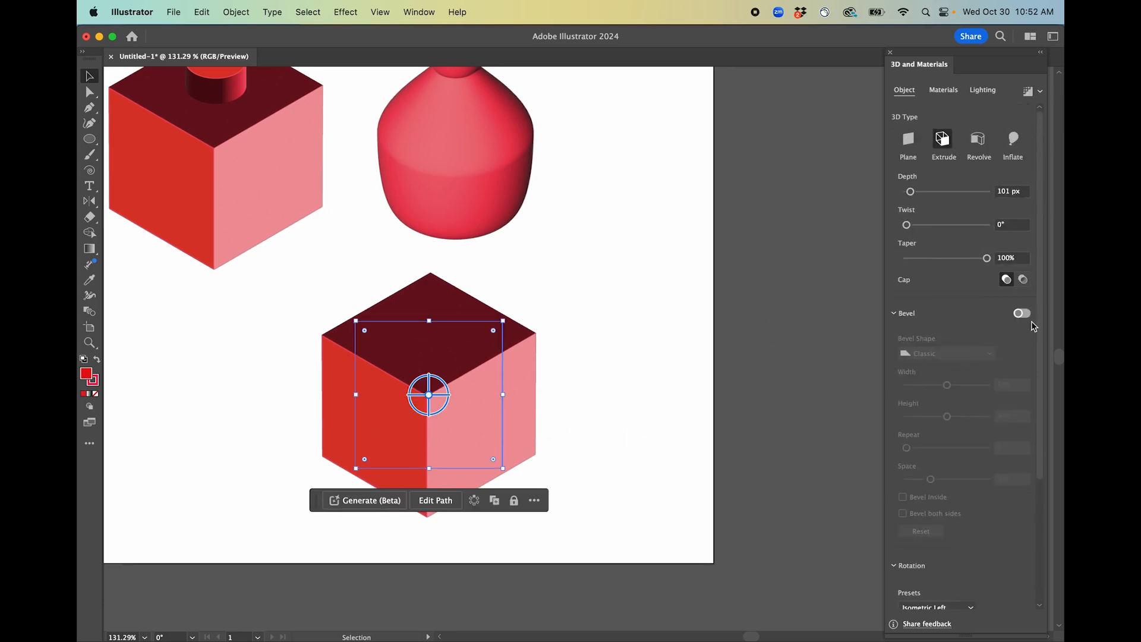
{"action": "left_click", "coordinate": [1025, 315]}
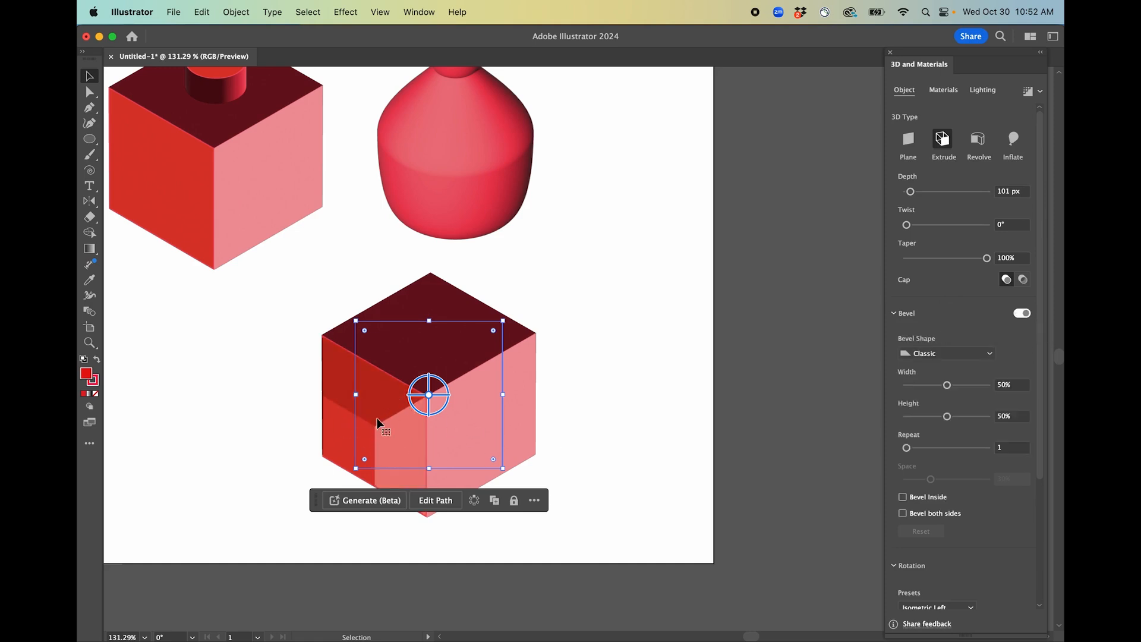
{"action": "left_click_drag", "start_coordinate": [947, 385], "coordinate": [957, 416]}
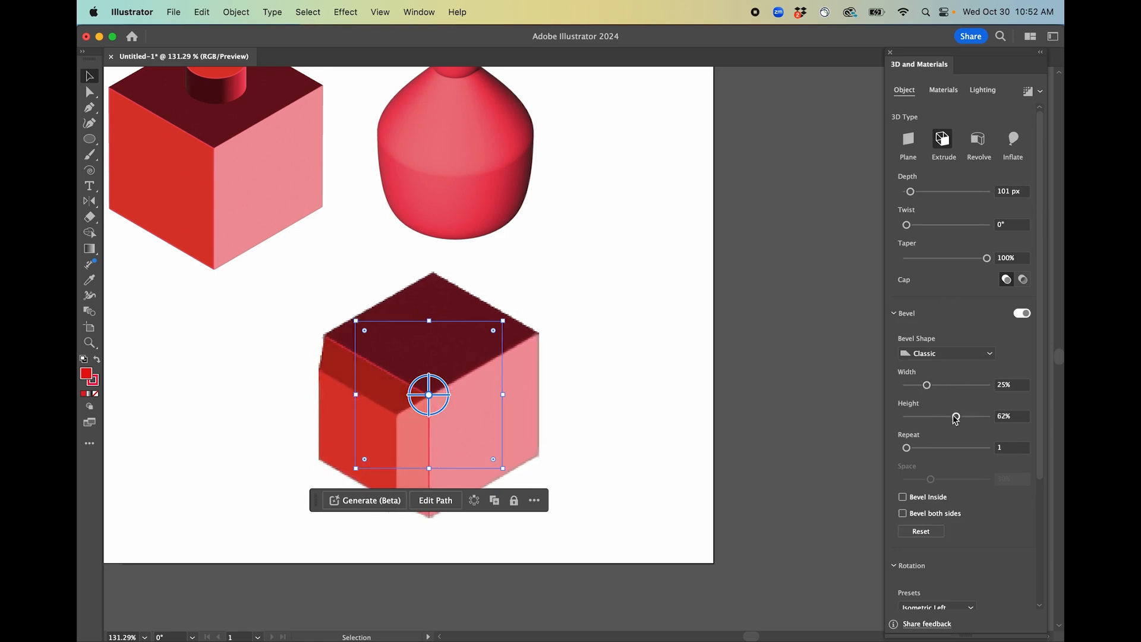
{"action": "left_click_drag", "start_coordinate": [910, 451], "coordinate": [925, 451]}
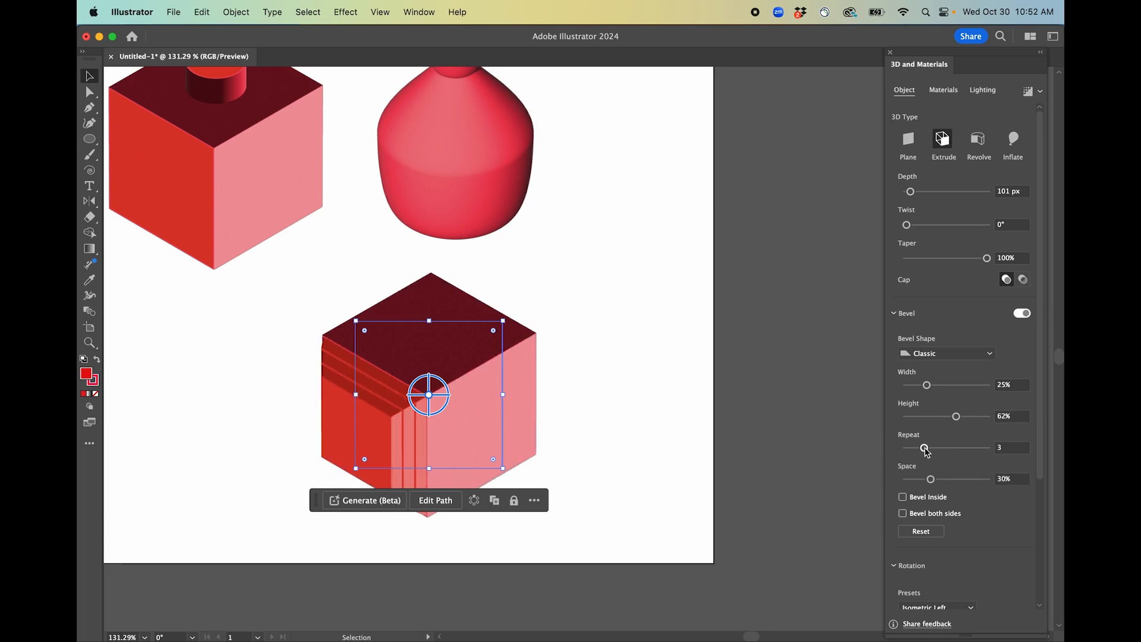
{"action": "left_click", "coordinate": [902, 497]}
{"action": "left_click", "coordinate": [903, 497]}
{"action": "left_click", "coordinate": [1021, 314]}
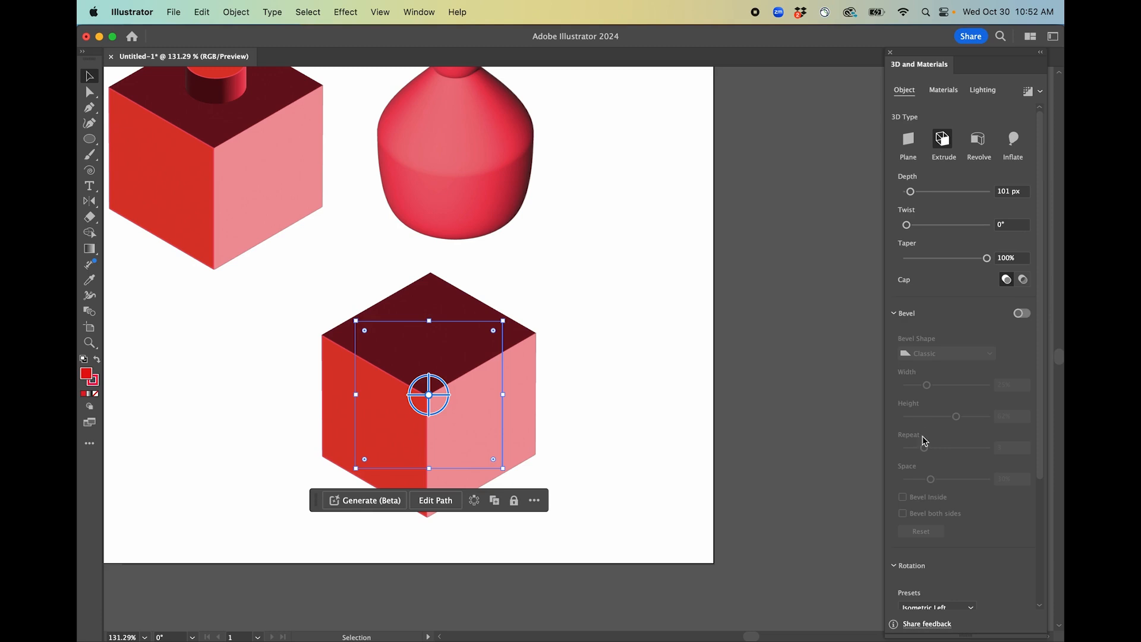
Expand the cube as wireframes and inspect the resulting wireframe group.
{"action": "scroll", "coordinate": [955, 529], "scroll_direction": "down", "scroll_amount": 3}
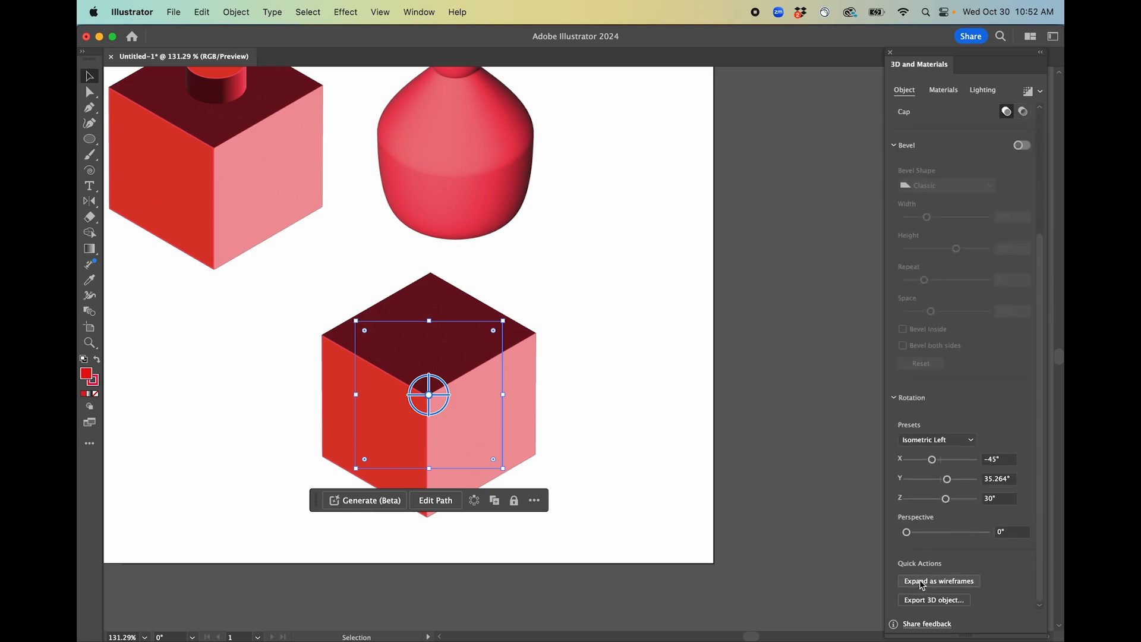
{"action": "left_click", "coordinate": [921, 584]}
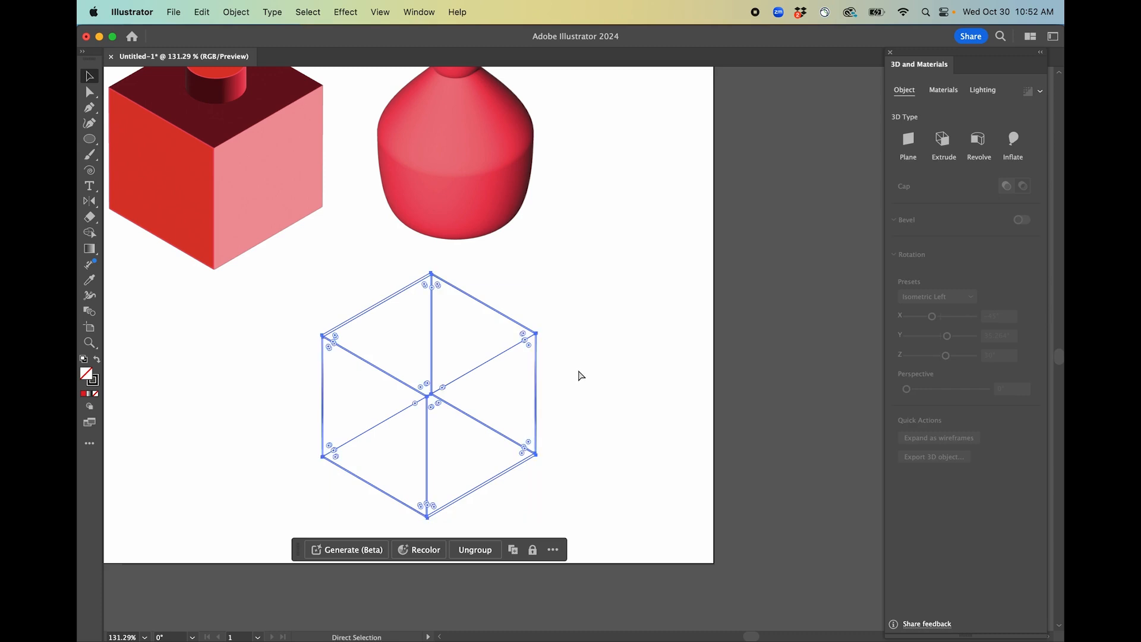
{"action": "left_click", "coordinate": [522, 382]}
{"action": "scroll", "coordinate": [522, 382], "scroll_direction": "up", "scroll_amount": 2}
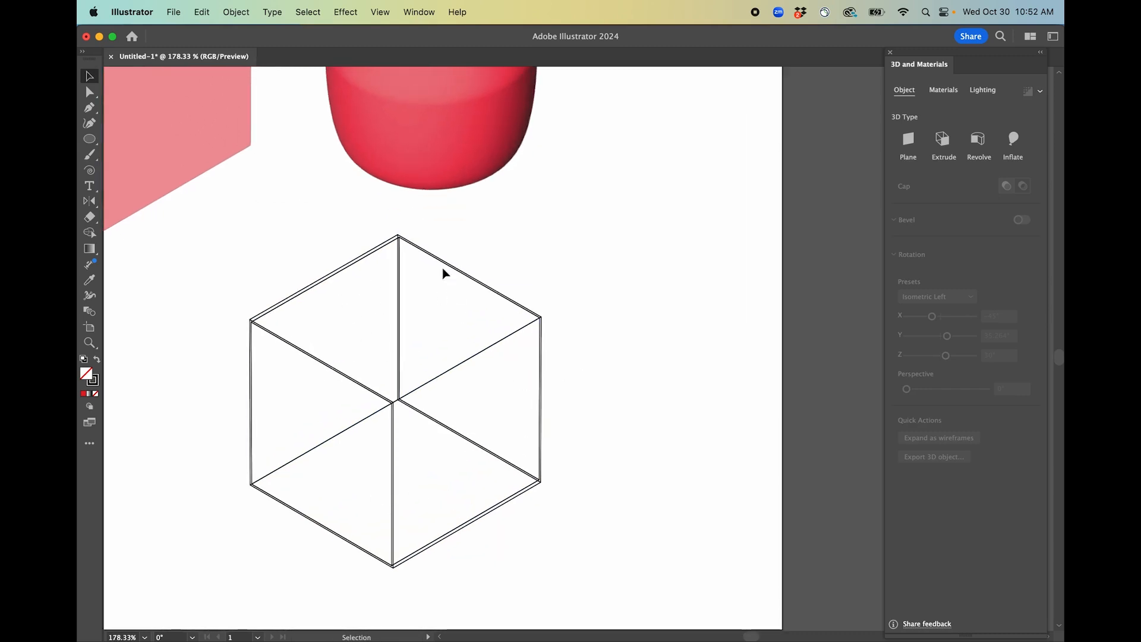
{"action": "scroll", "coordinate": [476, 387], "scroll_direction": "down", "scroll_amount": 2}
{"action": "left_click", "coordinate": [450, 386]}
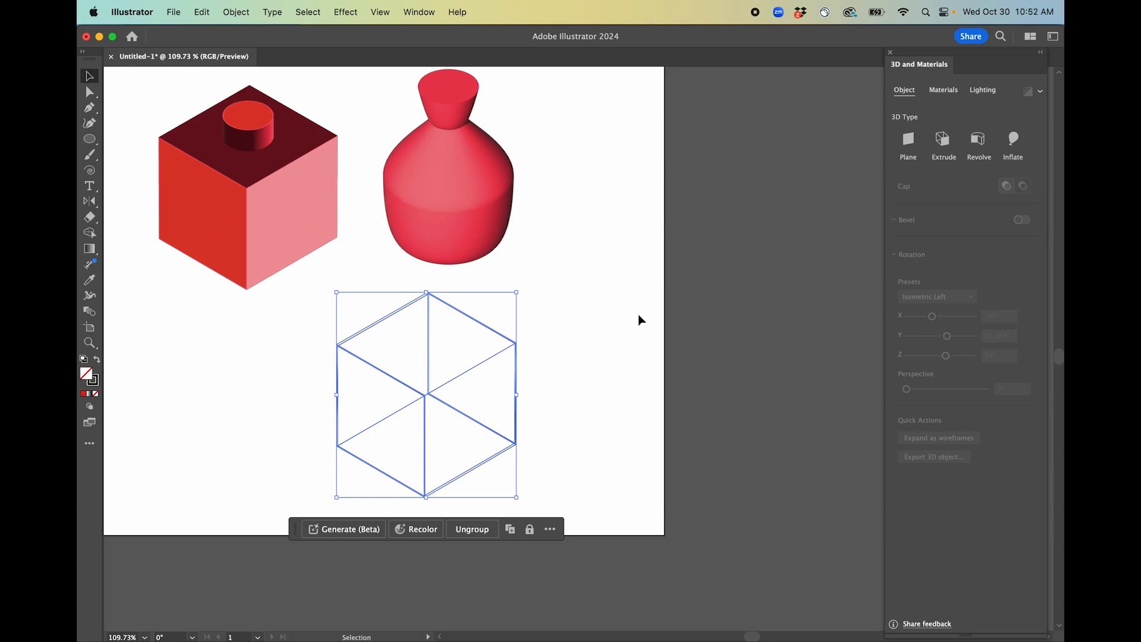
{"action": "left_click", "coordinate": [410, 445]}
{"action": "double_click", "coordinate": [440, 389]}
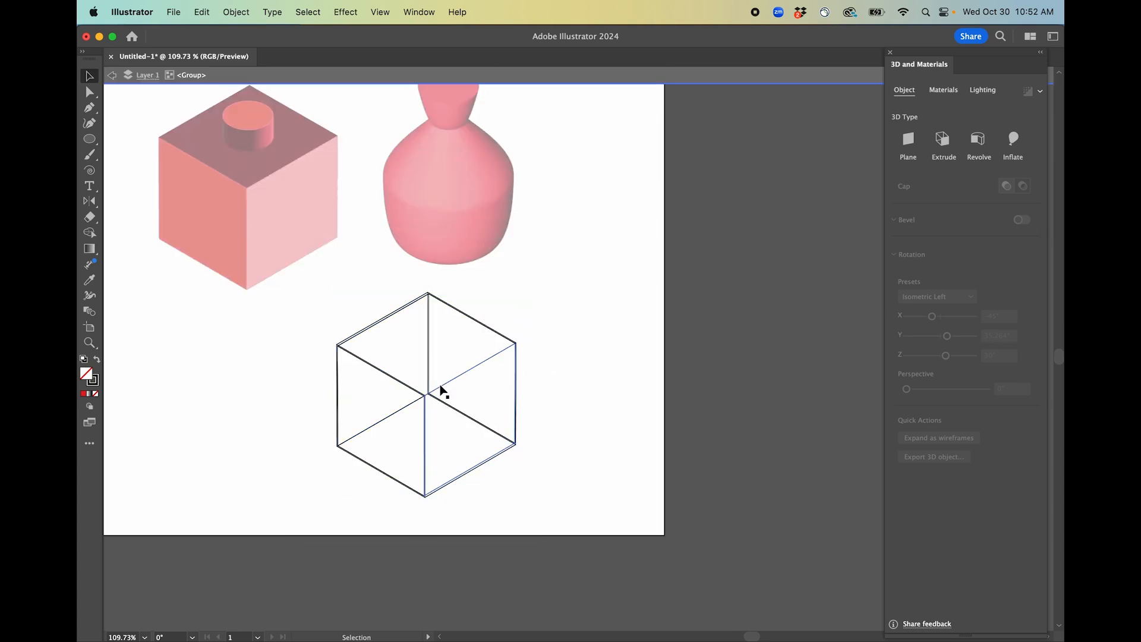
{"action": "key", "text": "Escape"}
{"action": "left_click", "coordinate": [442, 385]}
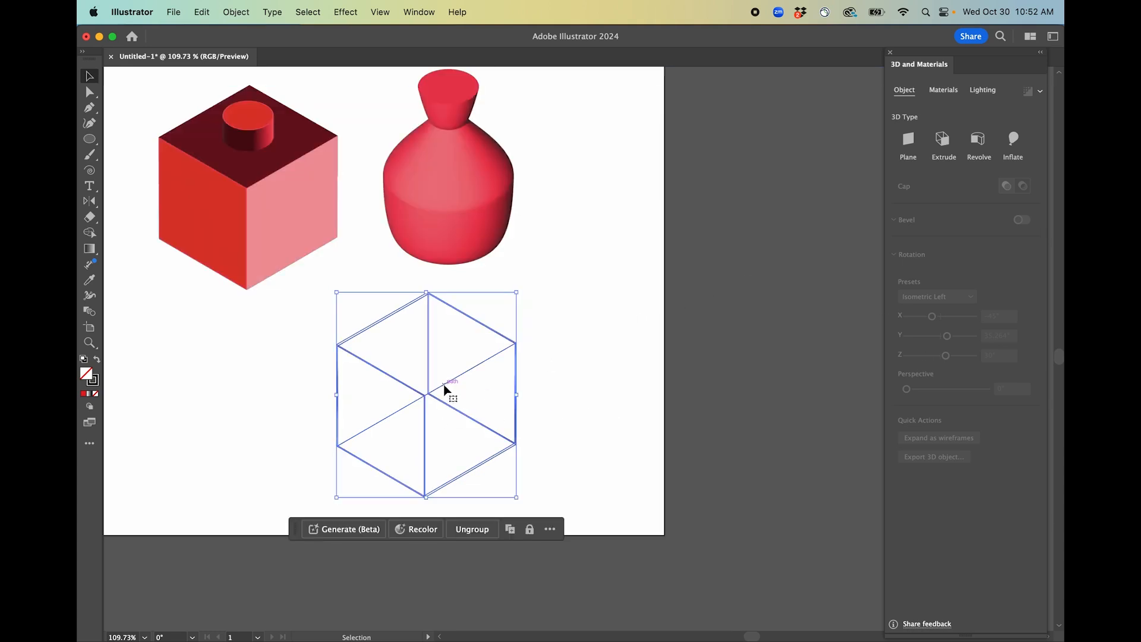
{"action": "left_click", "coordinate": [448, 377]}
Undo the wireframe expansion of the cube.
{"action": "key", "text": "super+z"}
{"action": "key", "text": "v"}
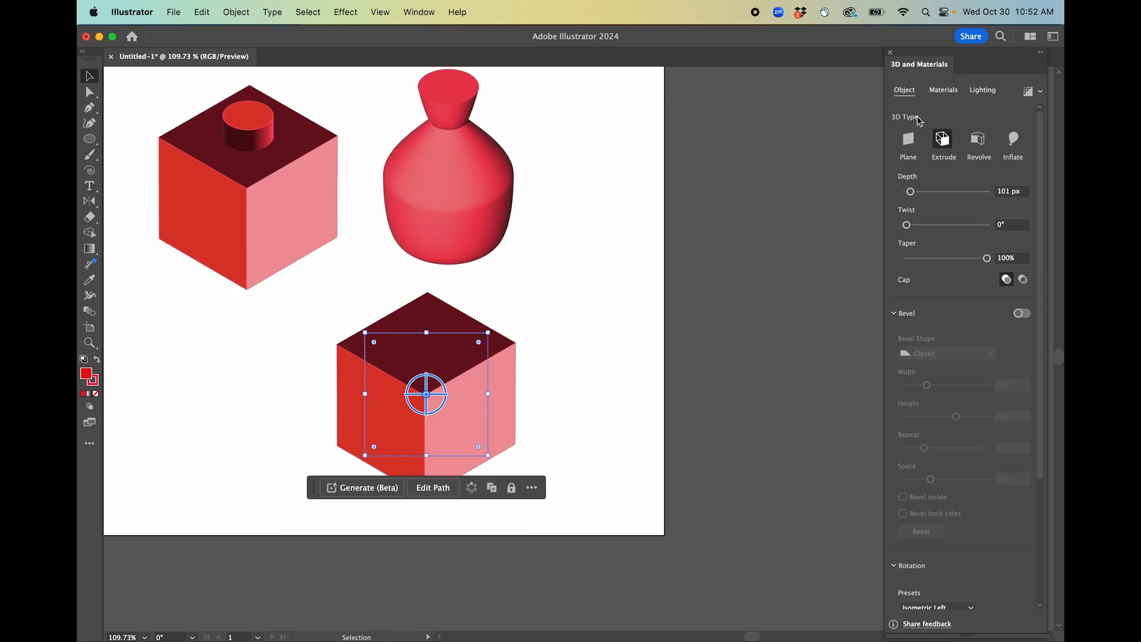
Set the cube's extrusion twist to 10°.
{"action": "left_click", "coordinate": [947, 227]}
{"action": "scroll", "coordinate": [943, 562], "scroll_direction": "down", "scroll_amount": 5}
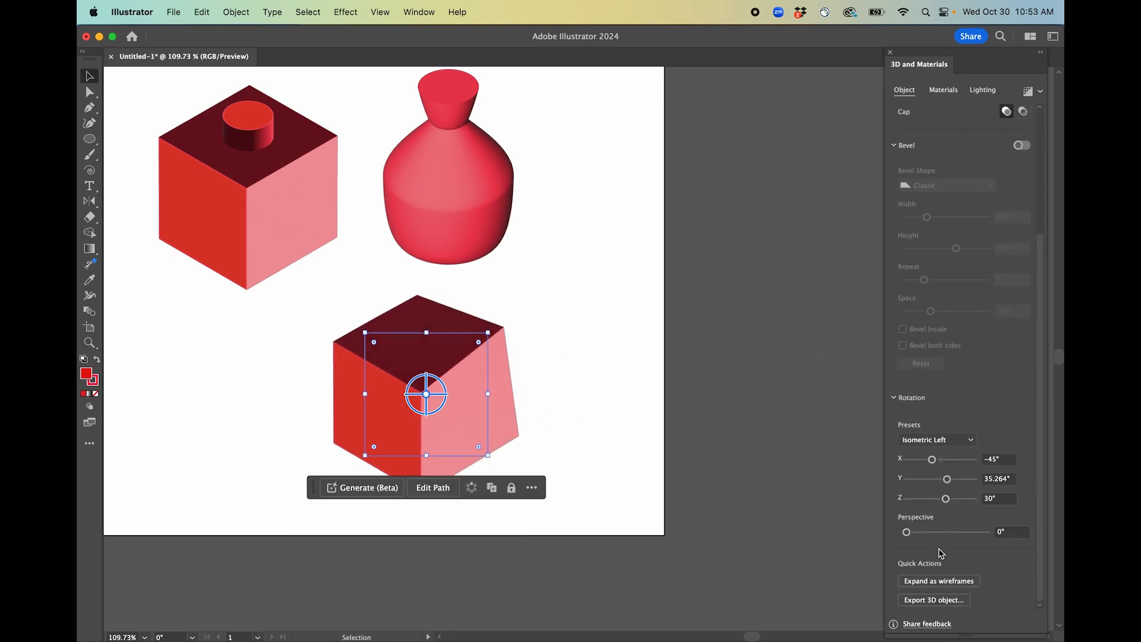
{"action": "scroll", "coordinate": [950, 368], "scroll_direction": "up", "scroll_amount": 5}
{"action": "scroll", "coordinate": [954, 380], "scroll_direction": "down", "scroll_amount": 5}
{"action": "scroll", "coordinate": [959, 365], "scroll_direction": "up", "scroll_amount": 5}
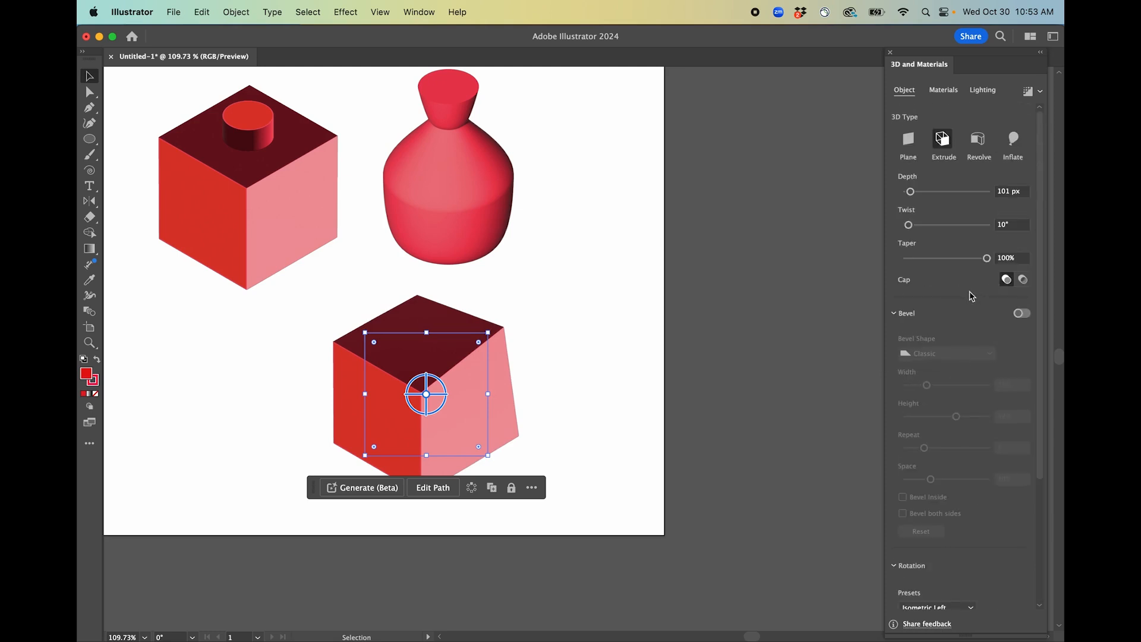
Preview the cube hollow with its cap off, undo back to no twist, and restore the solid cap.
{"action": "left_click", "coordinate": [1023, 280]}
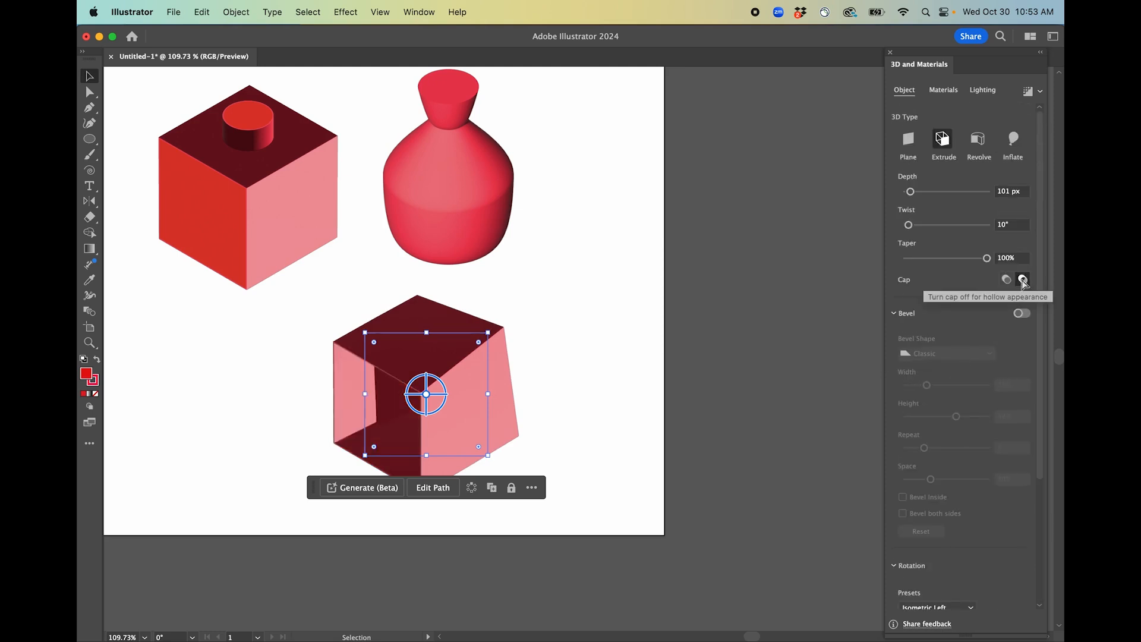
{"action": "key", "text": "super+z"}
{"action": "key", "text": "super+z"}
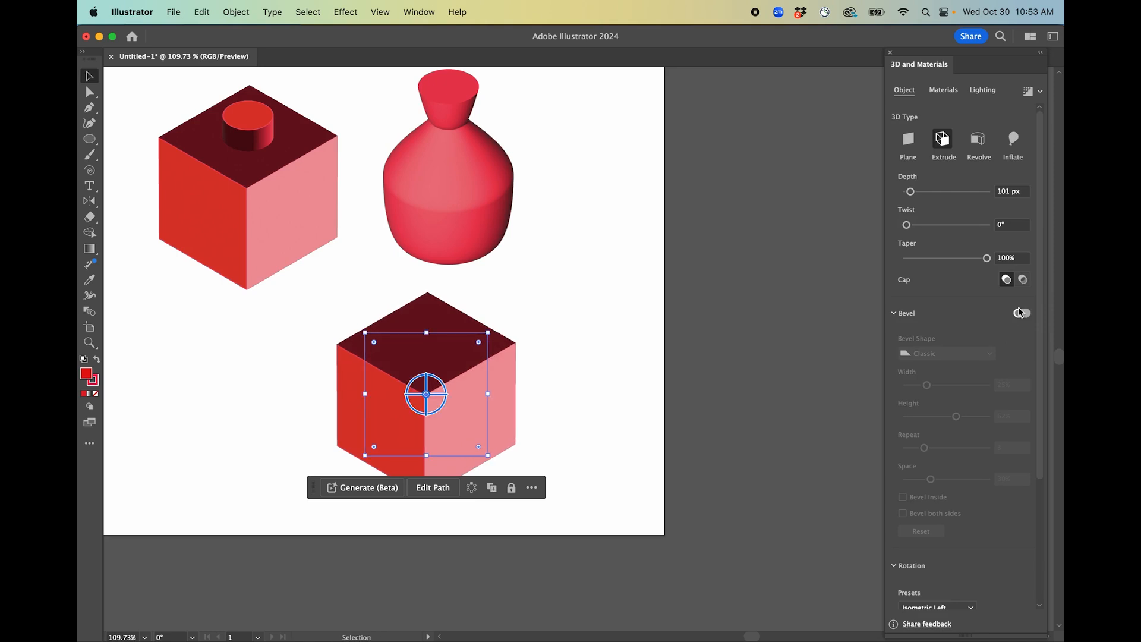
{"action": "left_click", "coordinate": [1023, 281]}
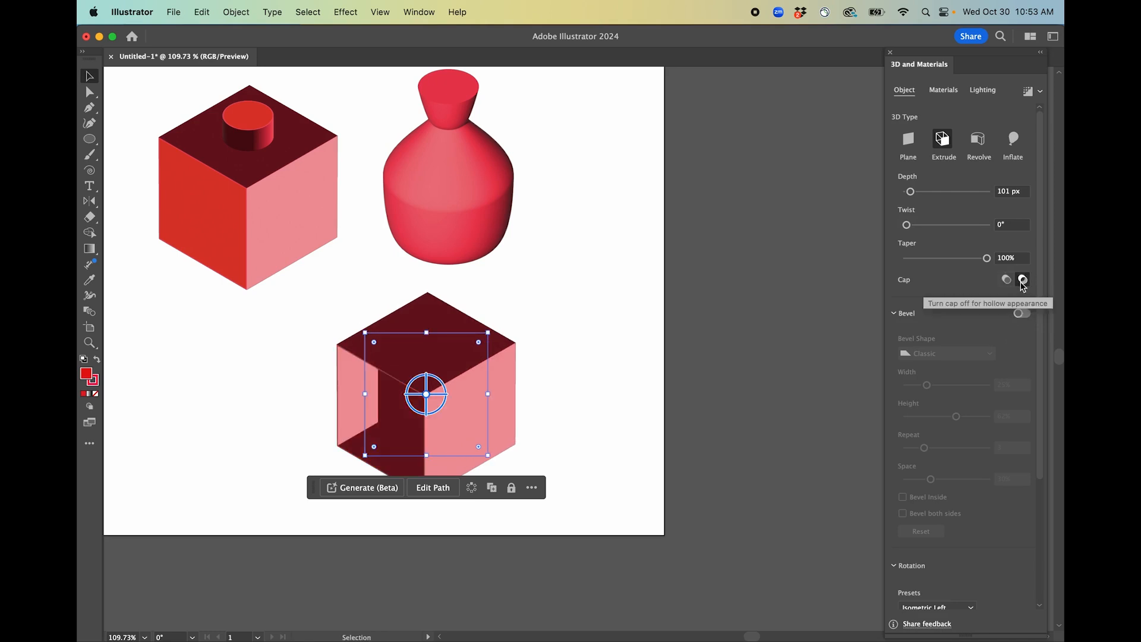
{"action": "left_click", "coordinate": [1006, 280]}
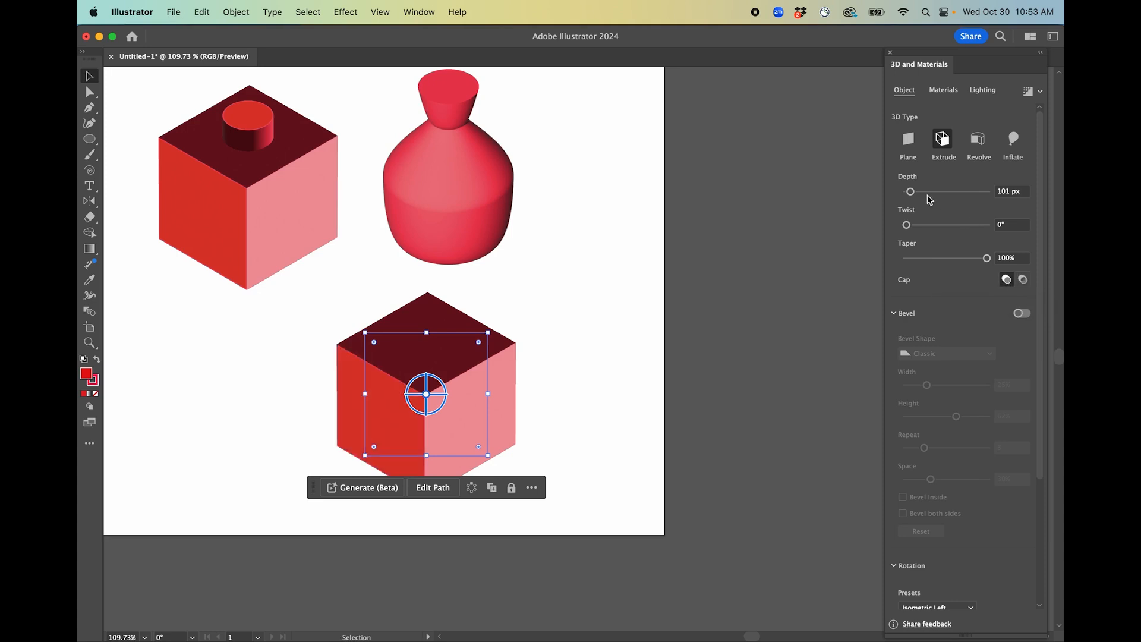
Apply the Vector Grime graphic from the Materials panel's graphics to the cube.
{"action": "left_click", "coordinate": [946, 90]}
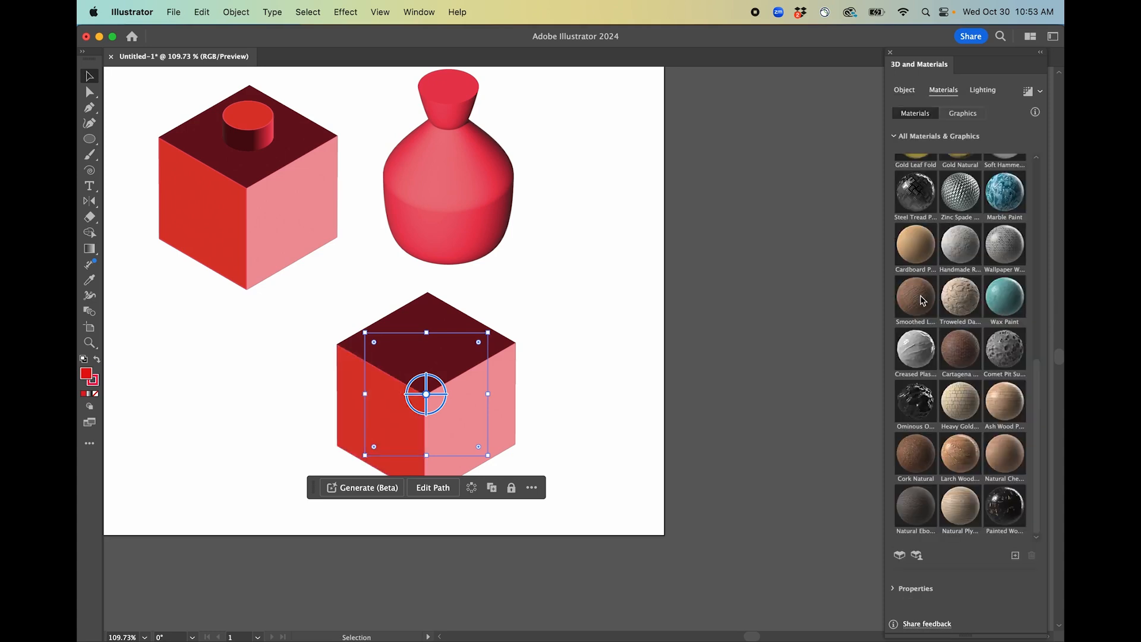
{"action": "scroll", "coordinate": [923, 300], "scroll_direction": "up", "scroll_amount": 10}
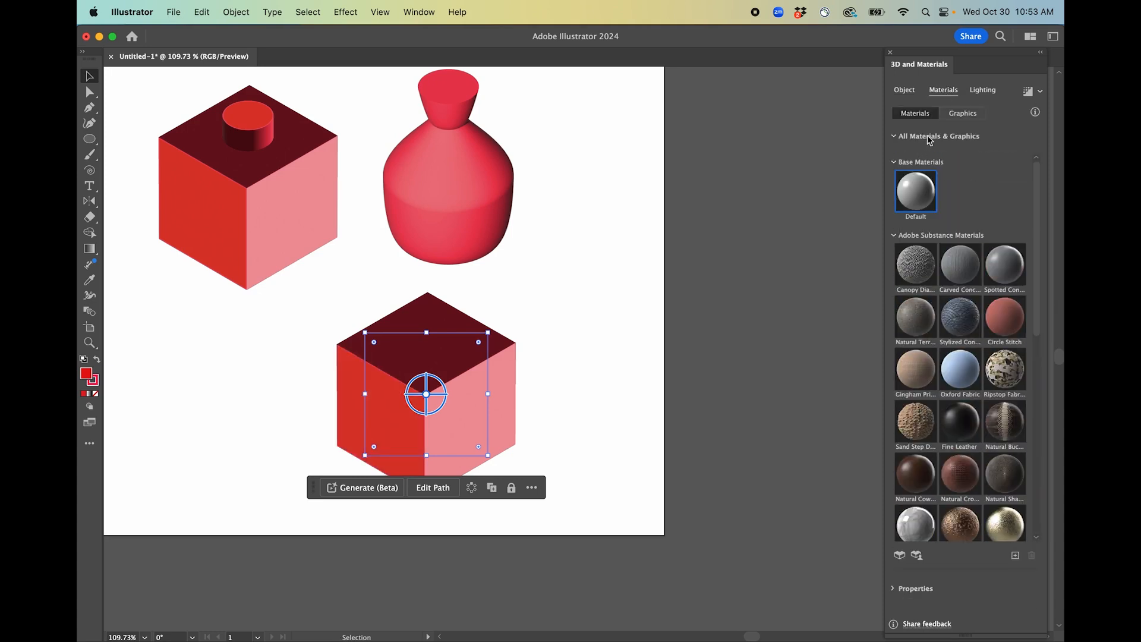
{"action": "left_click", "coordinate": [967, 114]}
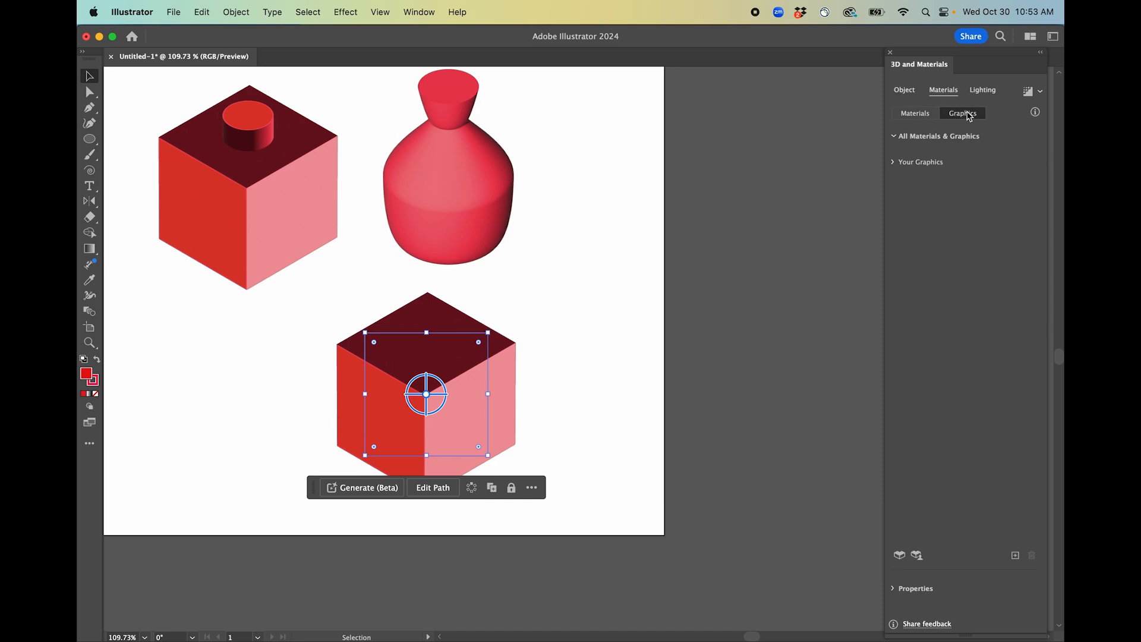
{"action": "left_click", "coordinate": [893, 164]}
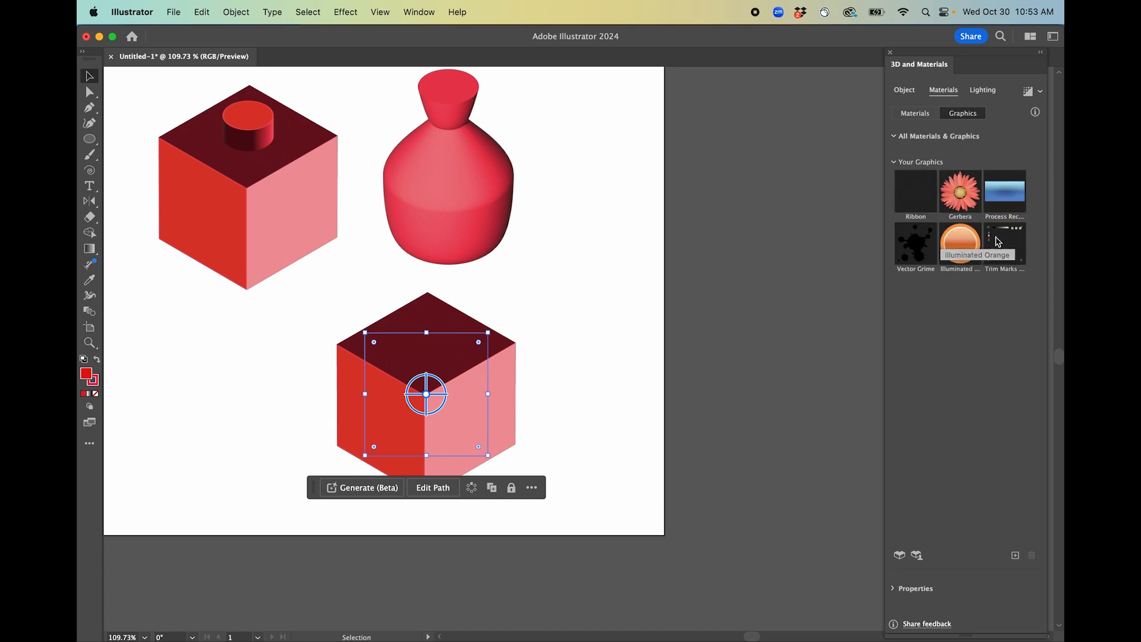
{"action": "left_click", "coordinate": [913, 253]}
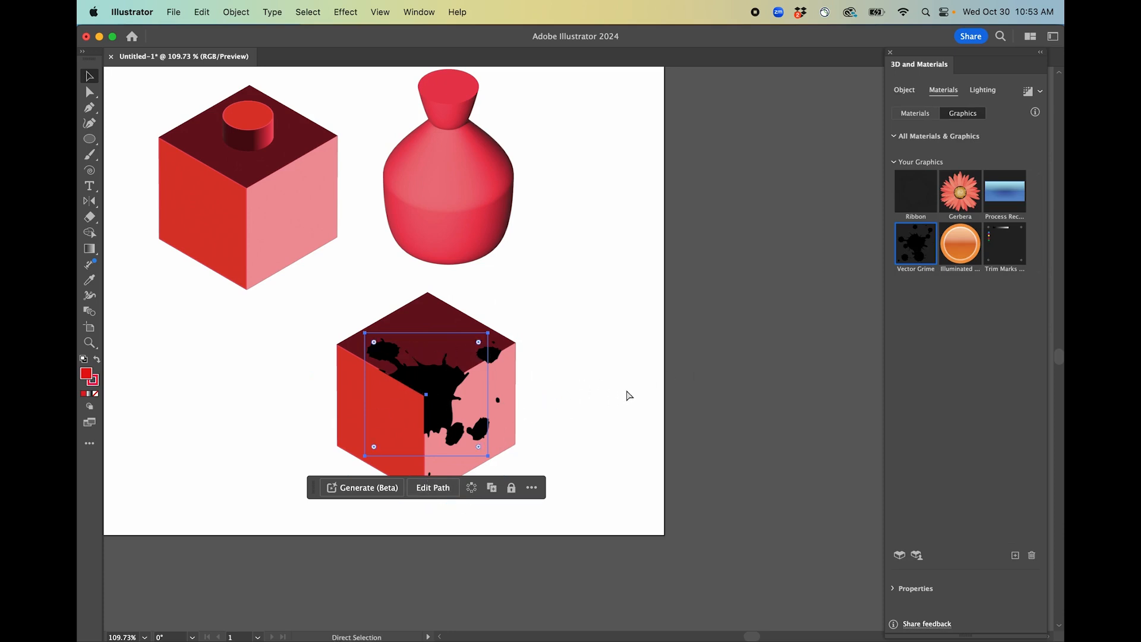
Draw a small two-by-two grid of red squares on the empty canvas beside the cube.
{"action": "left_click", "coordinate": [604, 406]}
{"action": "scroll", "coordinate": [604, 405], "scroll_direction": "left", "scroll_amount": 5}
{"action": "scroll", "coordinate": [604, 405], "scroll_direction": "left", "scroll_amount": 5}
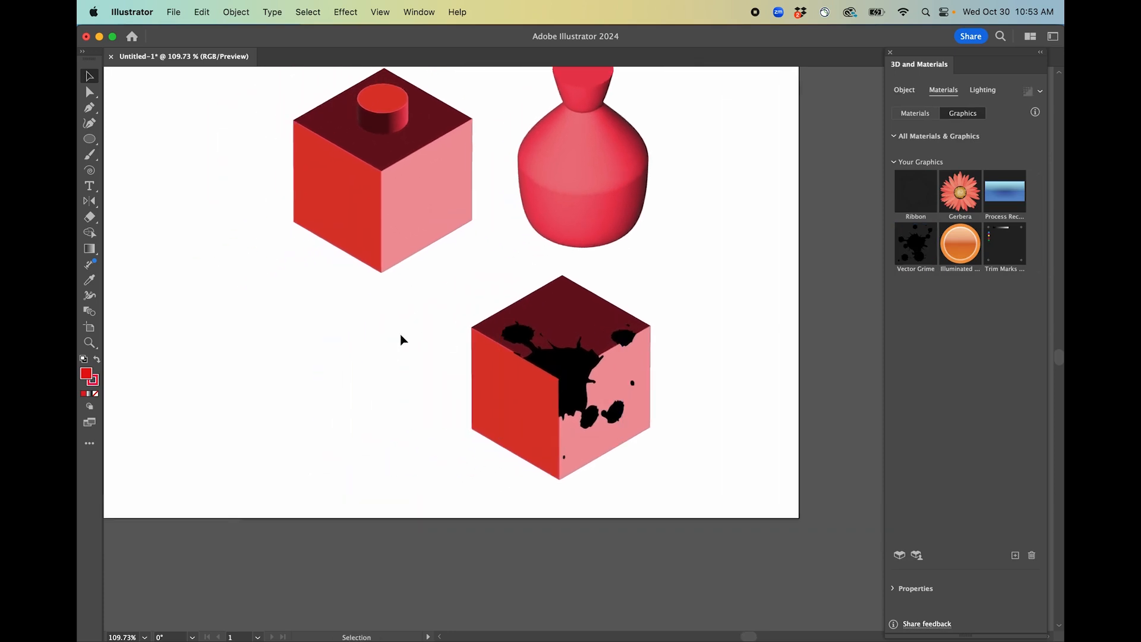
{"action": "scroll", "coordinate": [401, 334], "scroll_direction": "up", "scroll_amount": 2}
{"action": "key", "text": "m"}
{"action": "left_click_drag", "start_coordinate": [238, 350], "coordinate": [240, 379]}
{"action": "scroll", "coordinate": [248, 364], "scroll_direction": "up", "scroll_amount": 3}
{"action": "key", "text": "v"}
{"action": "left_click_drag", "start_coordinate": [208, 301], "coordinate": [273, 376]}
{"action": "left_click", "coordinate": [297, 303]}
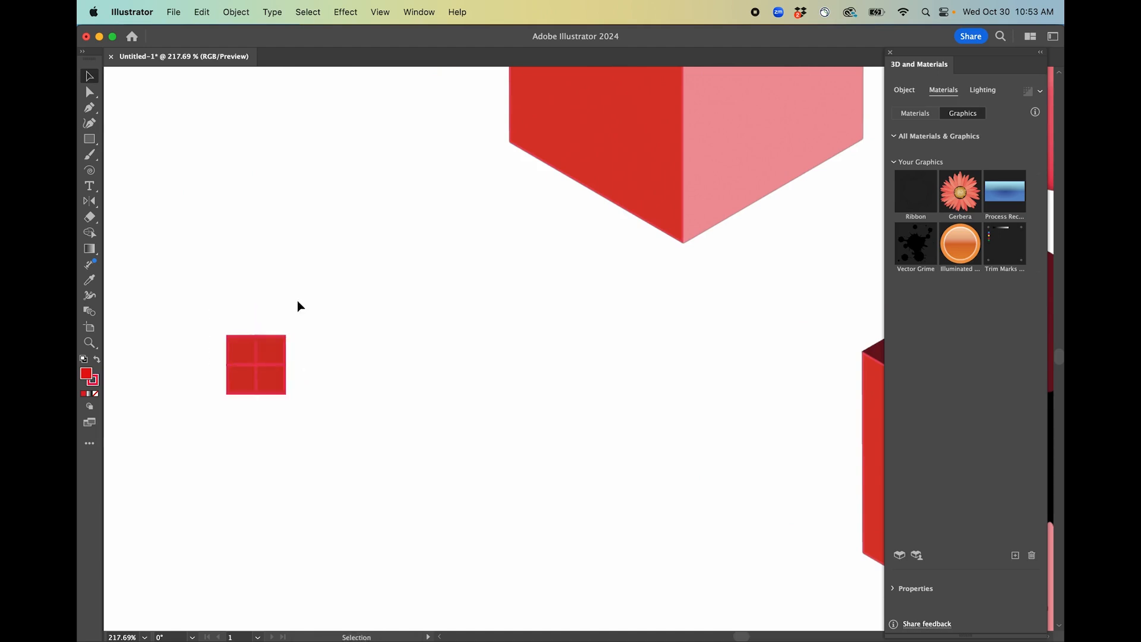
Remove the fill from two diagonal squares of the grid to form a checkerboard.
{"action": "left_click", "coordinate": [280, 345]}
{"action": "left_click", "coordinate": [241, 385], "text": "shift"}
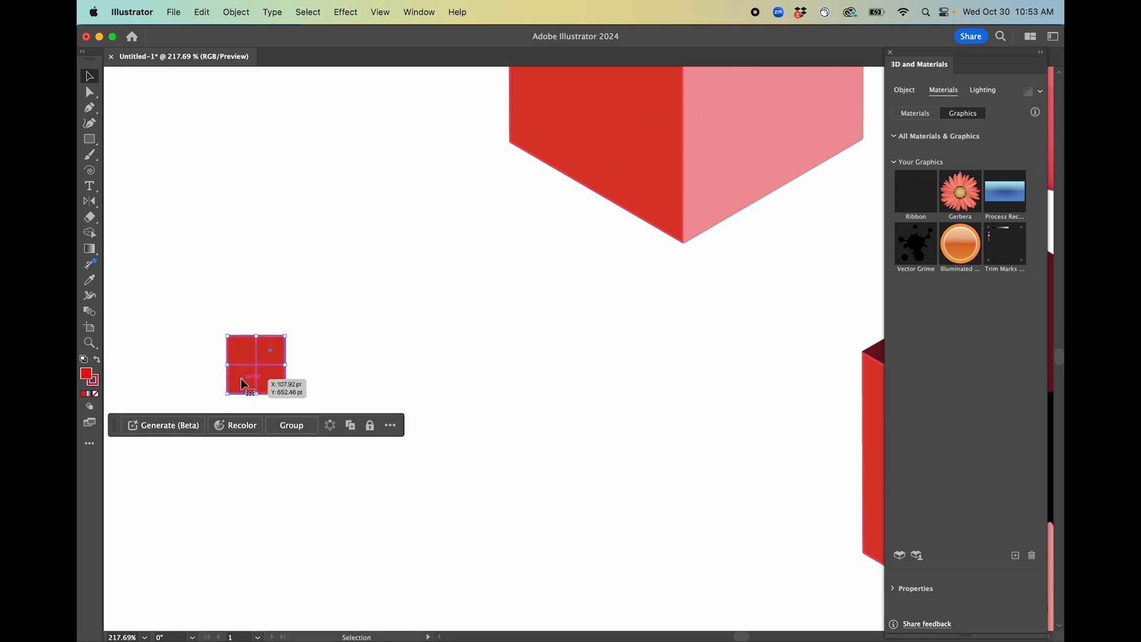
{"action": "key", "text": "slash"}
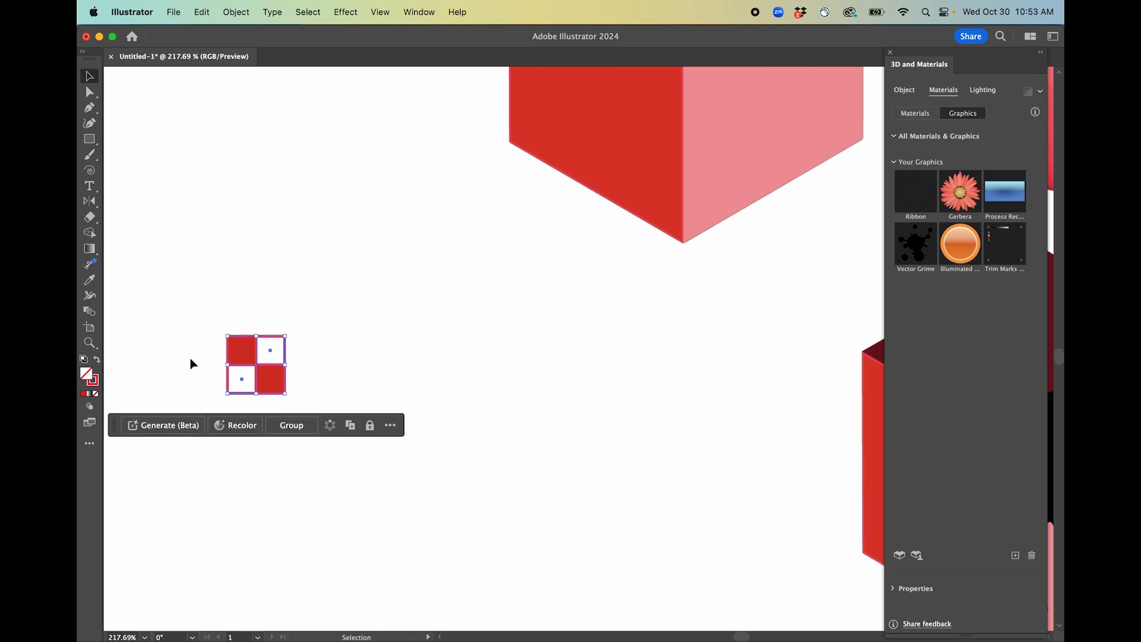
Fill the two empty squares with white and select the whole checkerboard grid.
{"action": "double_click", "coordinate": [90, 377]}
{"action": "left_click_drag", "start_coordinate": [669, 257], "coordinate": [616, 203]}
{"action": "left_click", "coordinate": [938, 214]}
{"action": "left_click", "coordinate": [346, 263]}
{"action": "left_click_drag", "start_coordinate": [173, 318], "coordinate": [417, 510]}
Open the Symbols panel and move its panel group up.
{"action": "left_click", "coordinate": [458, 13]}
{"action": "mouse_move", "coordinate": [419, 12]}
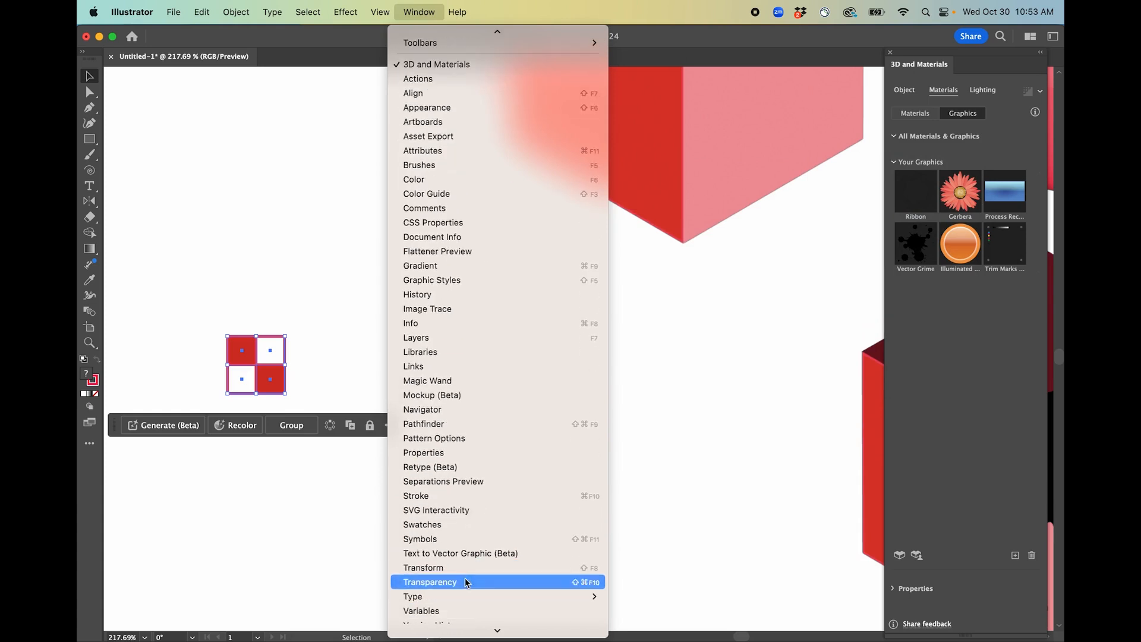
{"action": "left_click", "coordinate": [458, 541]}
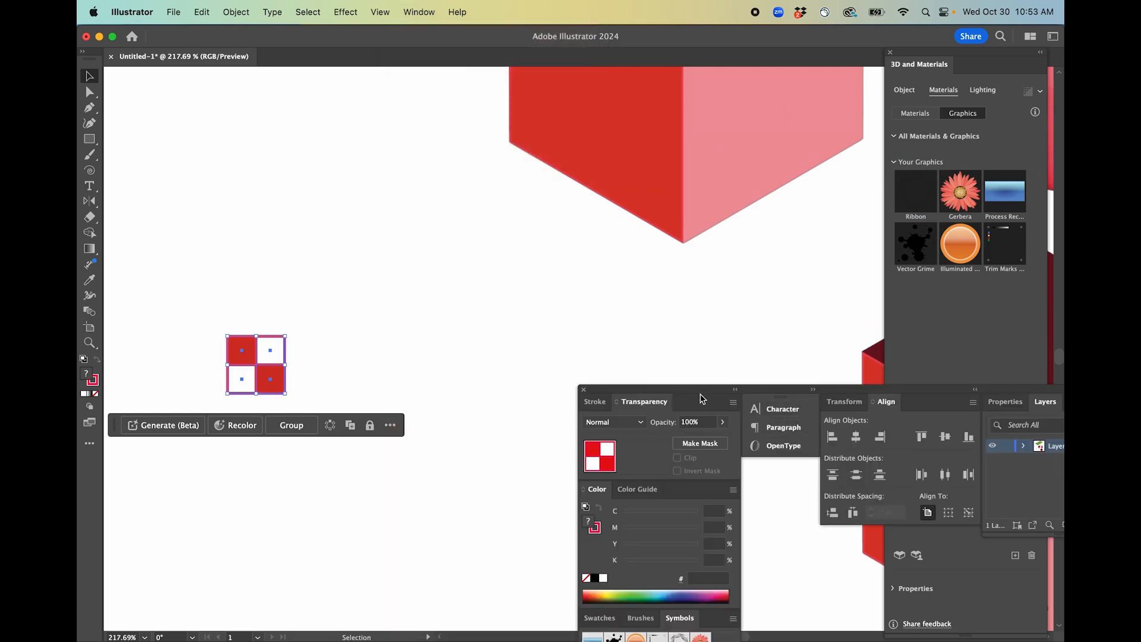
{"action": "left_click_drag", "start_coordinate": [973, 393], "coordinate": [916, 209]}
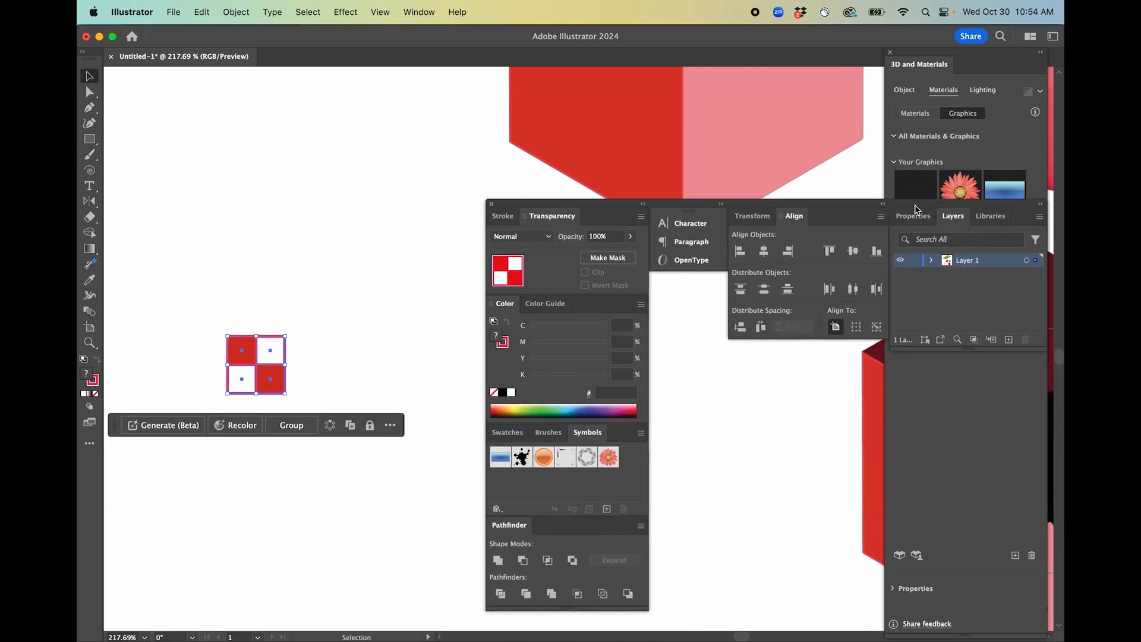
Save the checkerboard as a new Graphic symbol named checkerboard.
{"action": "left_click", "coordinate": [606, 508]}
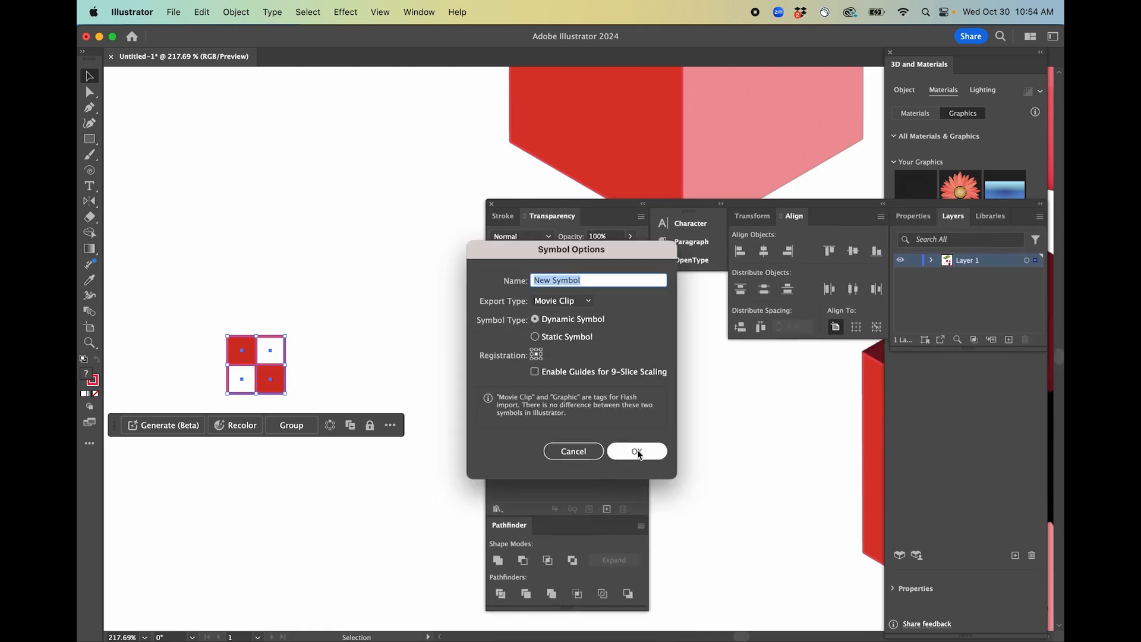
{"action": "left_click", "coordinate": [585, 301]}
{"action": "left_click", "coordinate": [570, 327]}
{"action": "left_click", "coordinate": [600, 282]}
{"action": "type", "text": "ch"}
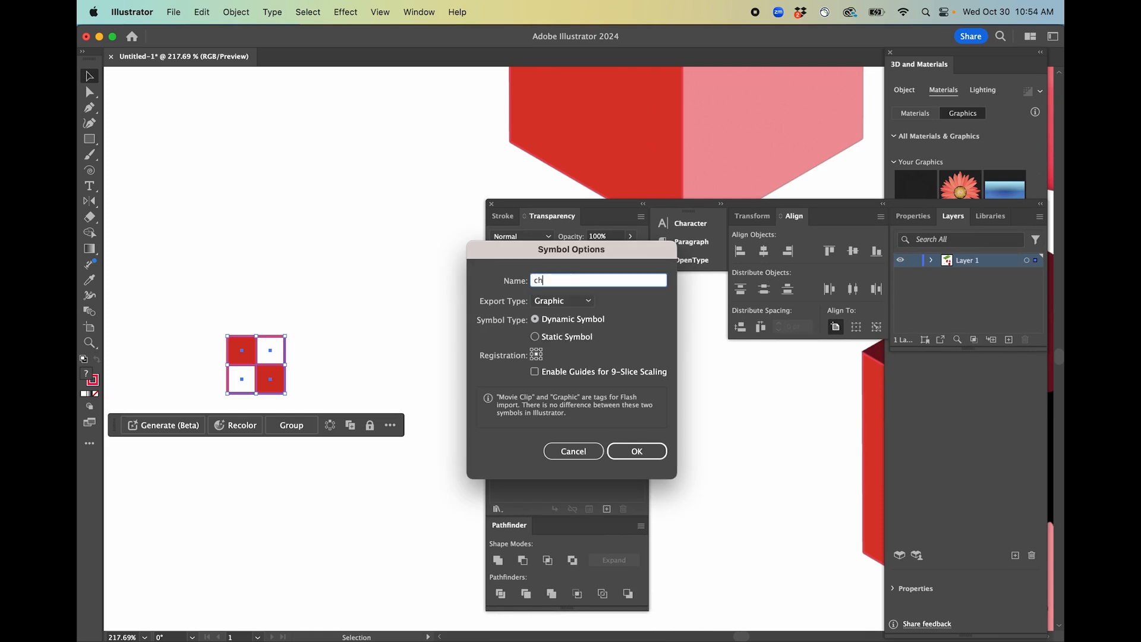
{"action": "type", "text": "eckerboard"}
{"action": "key", "text": "Return"}
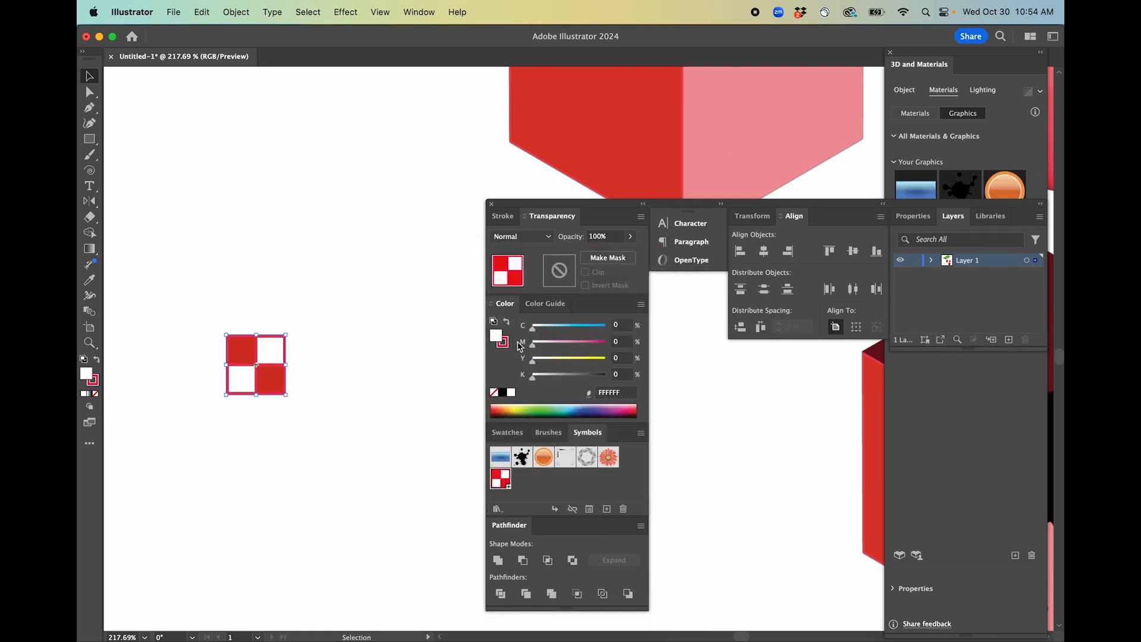
Apply the checkerboard graphic to the cube, then move and enlarge it across the cube's faces.
{"action": "left_click", "coordinate": [457, 415], "text": "super"}
{"action": "scroll", "coordinate": [677, 482], "scroll_direction": "down", "scroll_amount": 4}
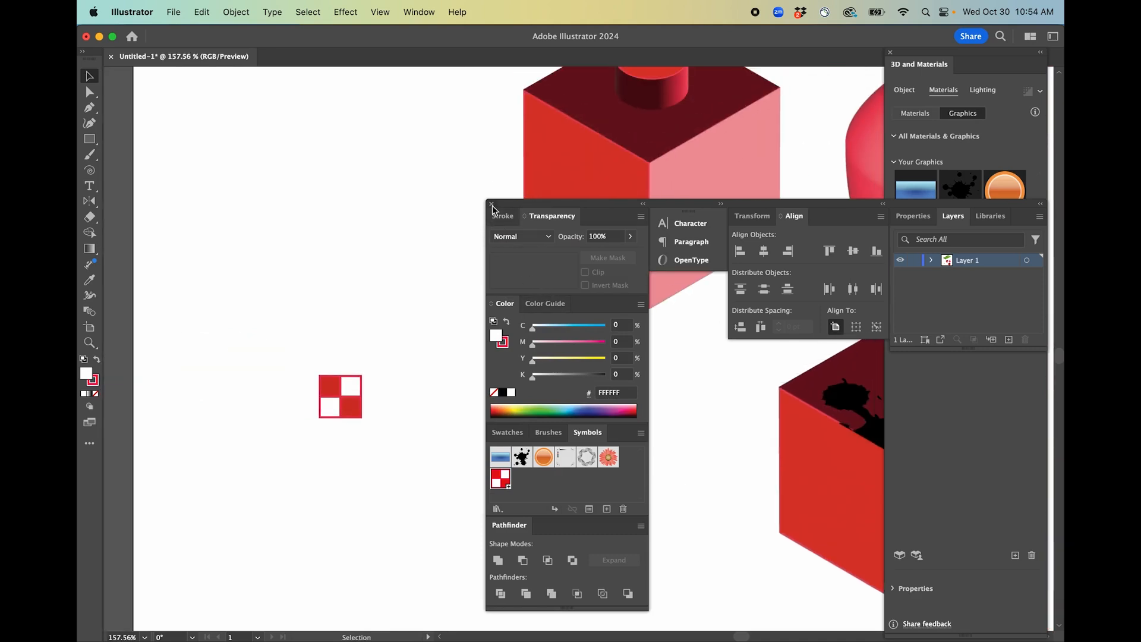
{"action": "left_click", "coordinate": [491, 205]}
{"action": "left_click_drag", "start_coordinate": [867, 440], "coordinate": [666, 400]}
{"action": "left_click", "coordinate": [693, 479]}
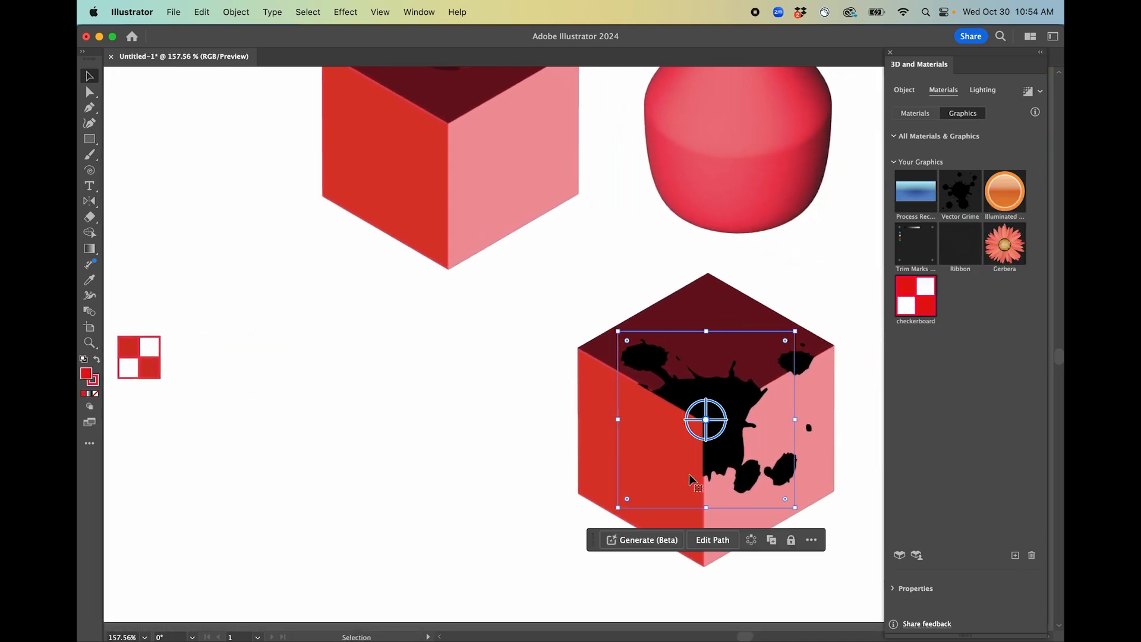
{"action": "left_click", "coordinate": [912, 298]}
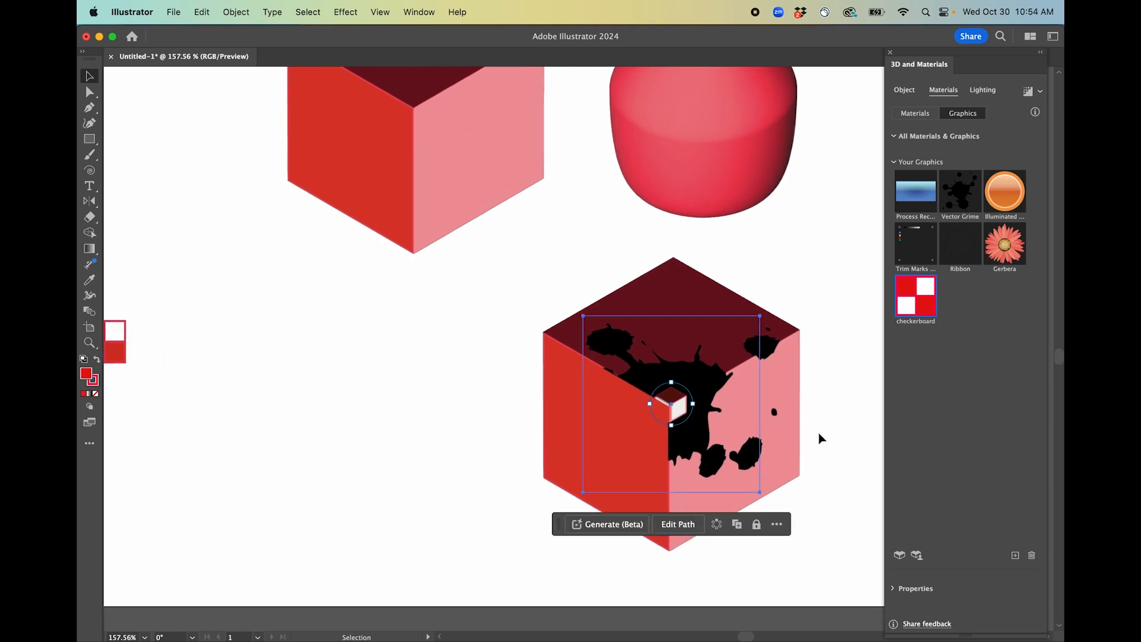
{"action": "left_click_drag", "start_coordinate": [693, 404], "coordinate": [823, 357]}
{"action": "left_click_drag", "start_coordinate": [725, 426], "coordinate": [780, 395]}
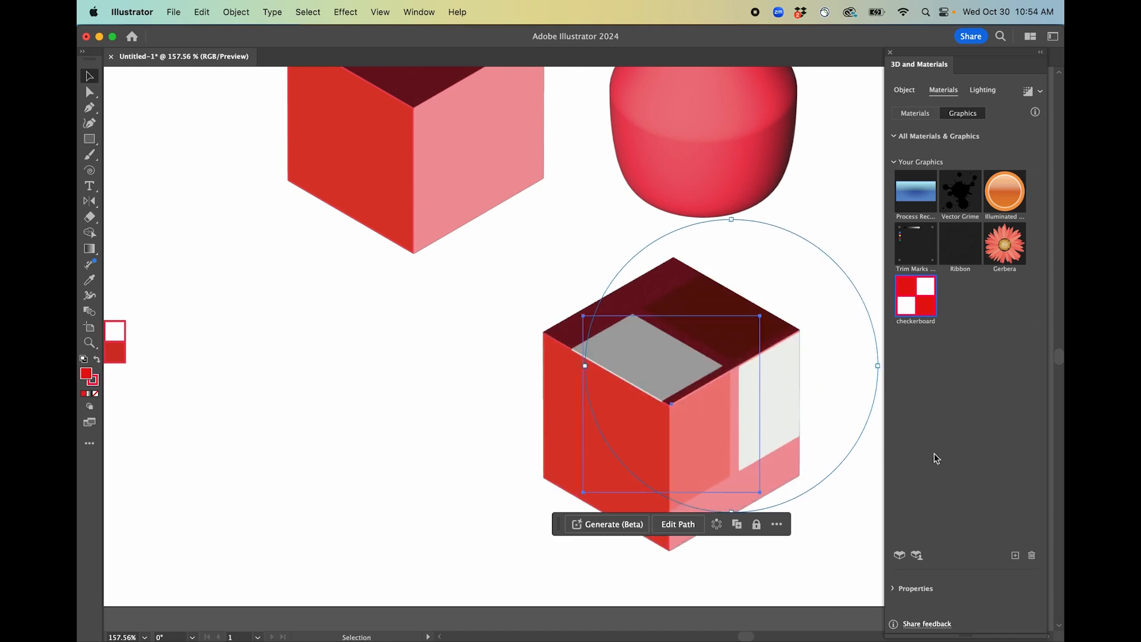
Delete the duplicate checkerboard and Vector Grime entries from the cube's graphic properties list.
{"action": "left_click", "coordinate": [901, 589]}
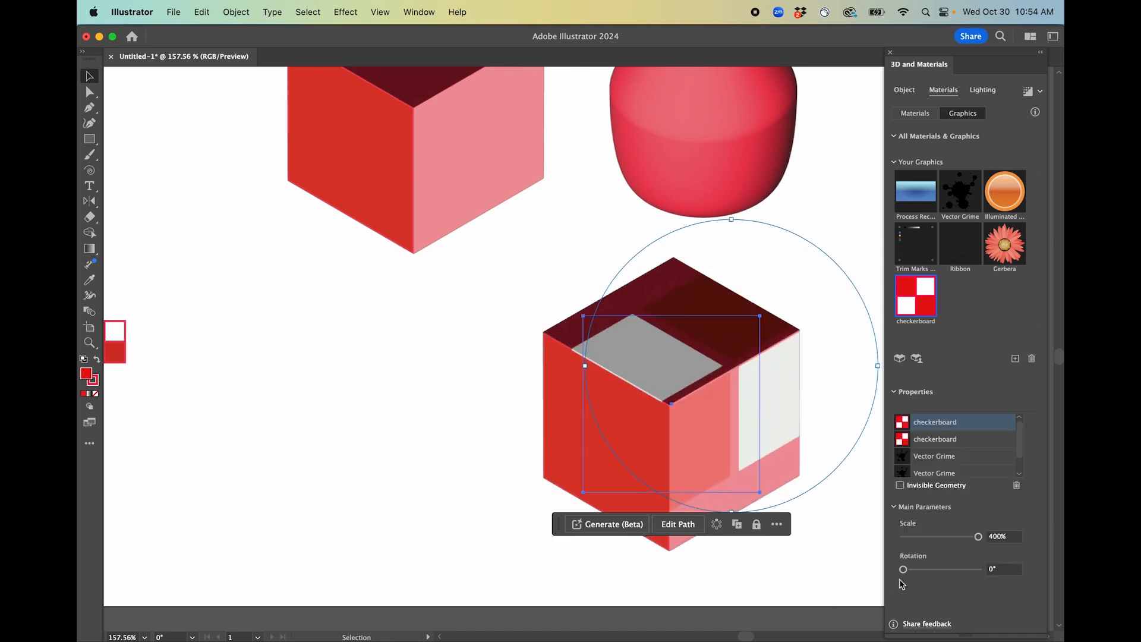
{"action": "left_click", "coordinate": [928, 442]}
{"action": "key", "text": "Delete"}
{"action": "key", "text": "super+z"}
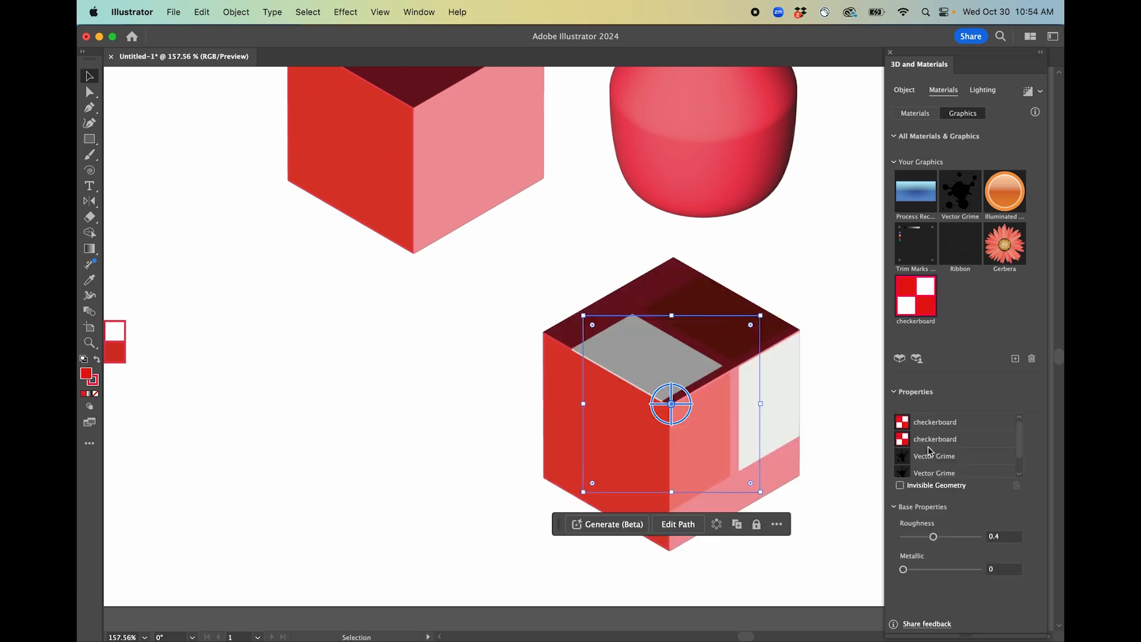
{"action": "left_click", "coordinate": [935, 439]}
{"action": "left_click", "coordinate": [1017, 486]}
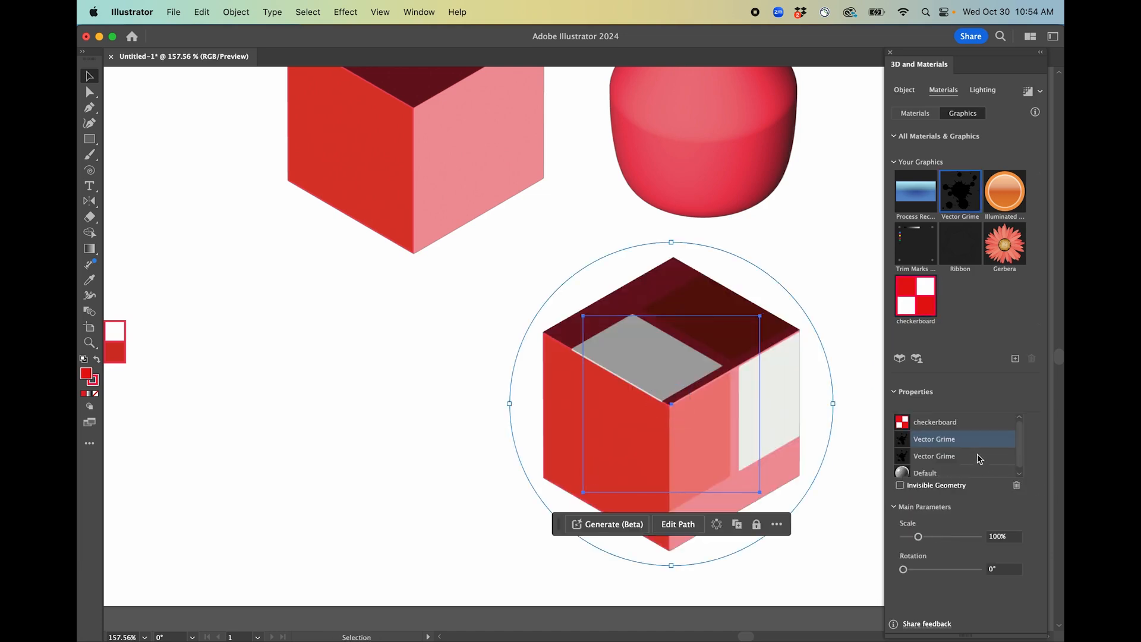
{"action": "left_click", "coordinate": [1016, 486]}
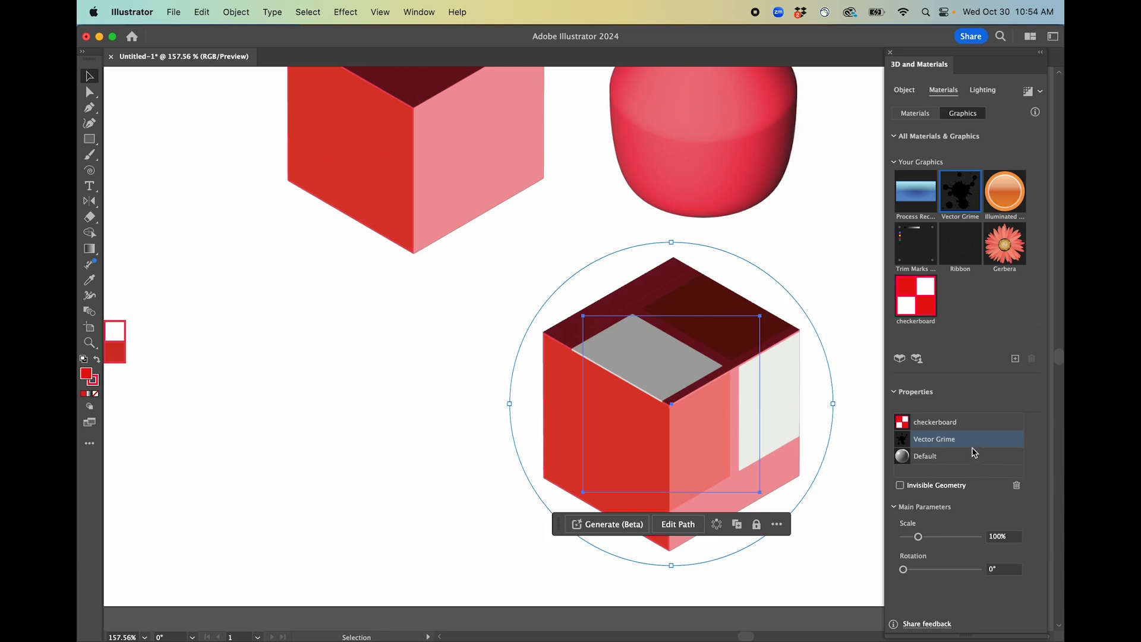
Move the Vector Grime graphic upward on the cube and deselect it.
{"action": "left_click_drag", "start_coordinate": [717, 393], "coordinate": [648, 285]}
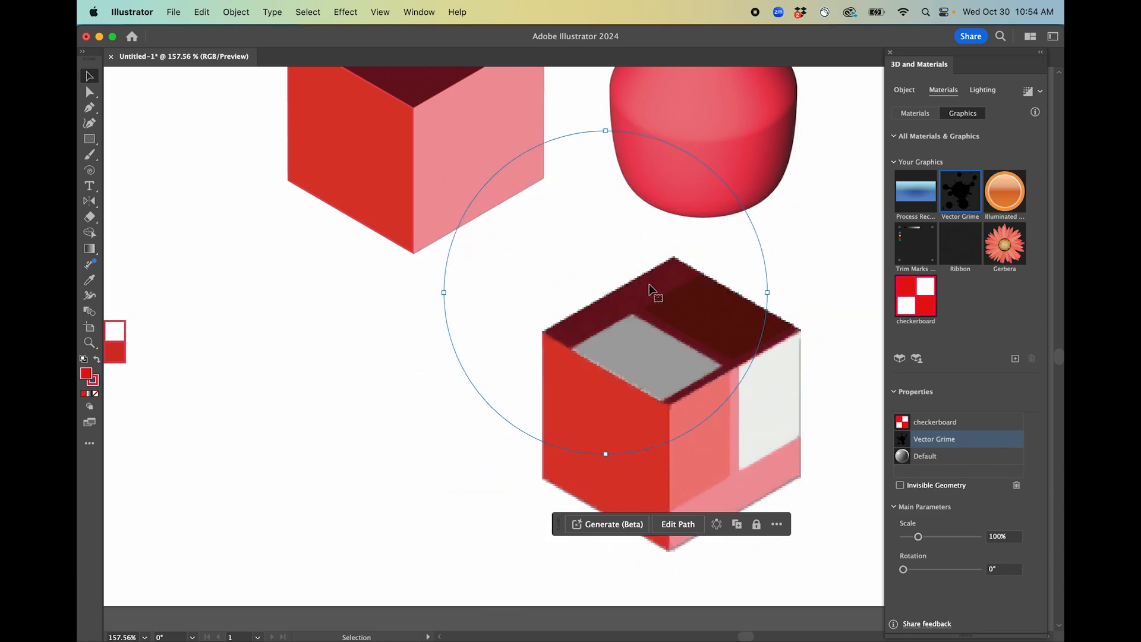
{"action": "left_click", "coordinate": [832, 408]}
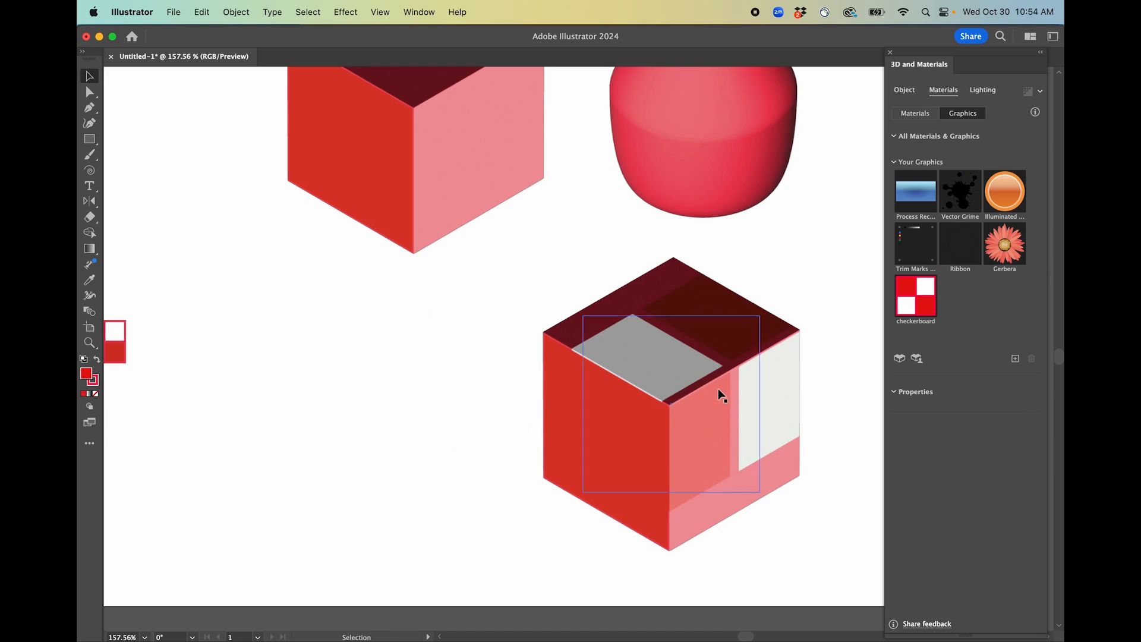
{"action": "scroll", "coordinate": [513, 432], "scroll_direction": "left", "scroll_amount": 5}
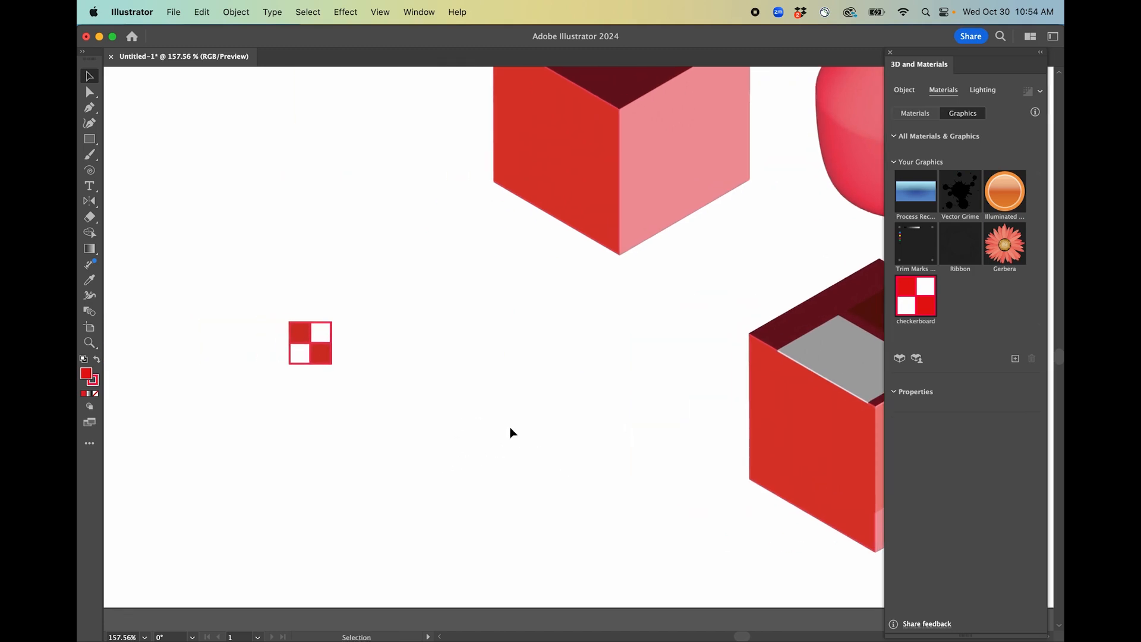
{"action": "scroll", "coordinate": [405, 409], "scroll_direction": "right", "scroll_amount": 8}
Open the cube in isolation mode and review its material list and the base materials library.
{"action": "double_click", "coordinate": [724, 393]}
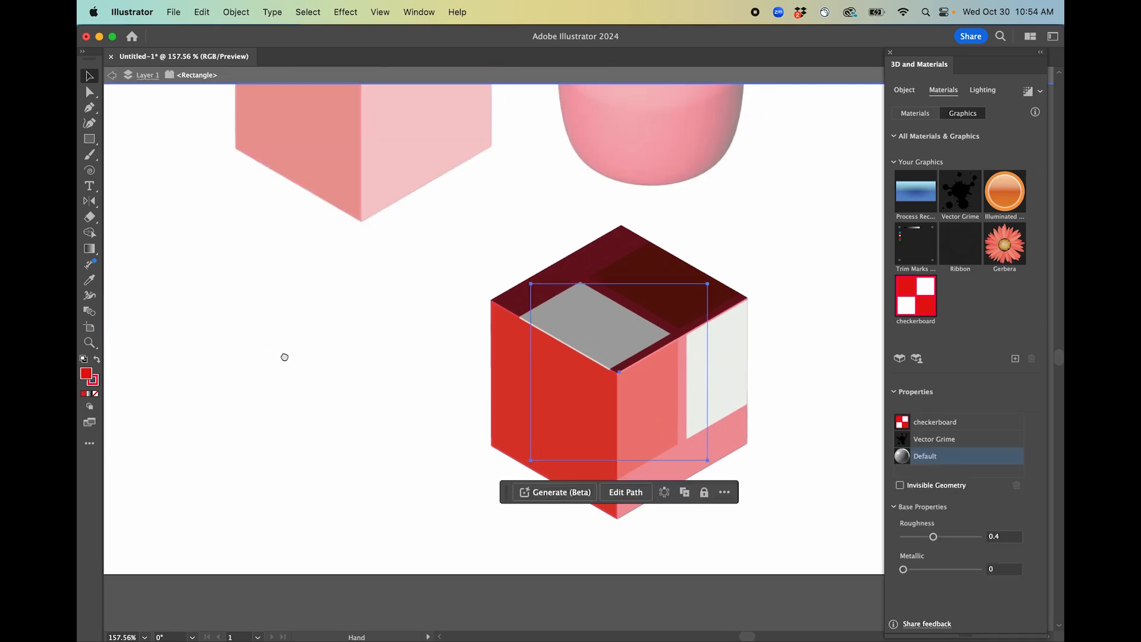
{"action": "scroll", "coordinate": [455, 330], "scroll_direction": "left", "scroll_amount": 6}
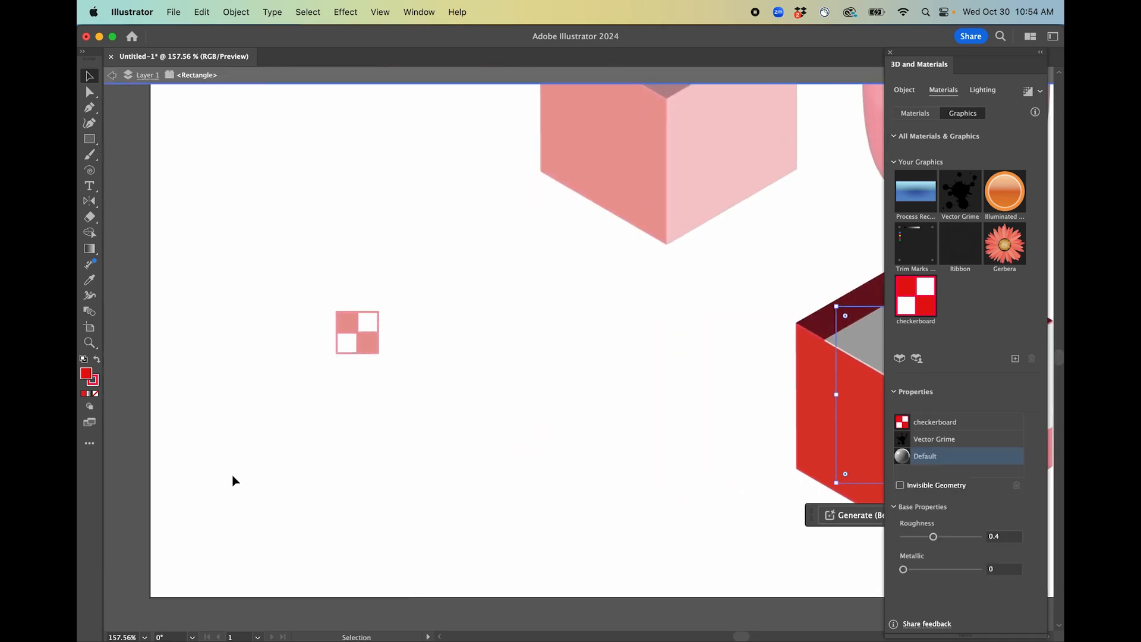
{"action": "left_click_drag", "start_coordinate": [644, 420], "coordinate": [318, 387]}
{"action": "left_click", "coordinate": [722, 260]}
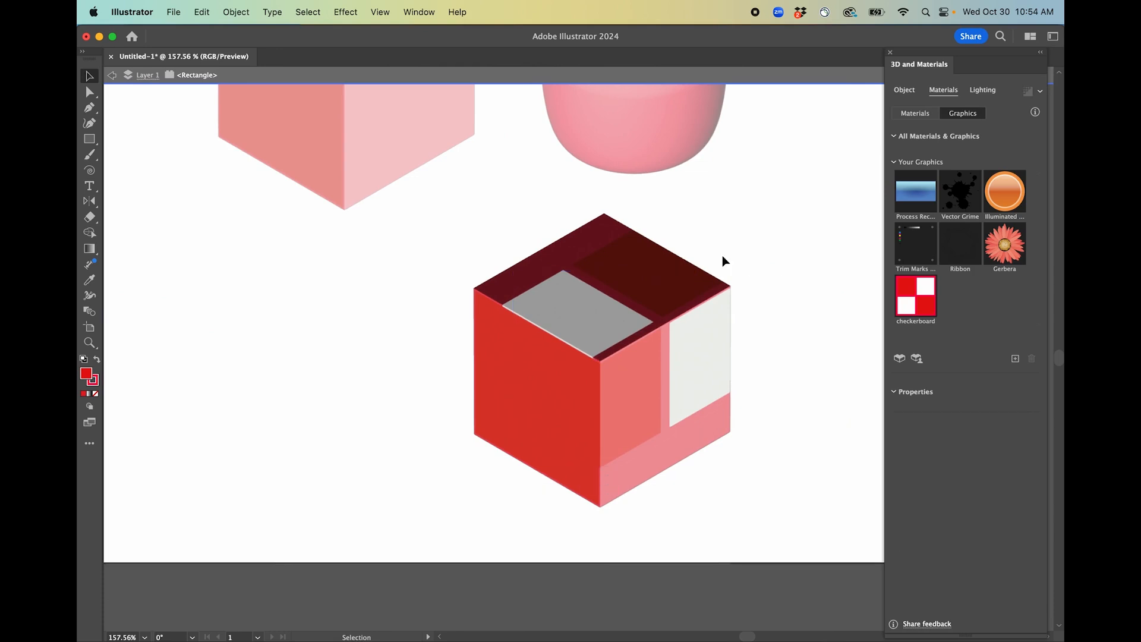
{"action": "left_click", "coordinate": [923, 114]}
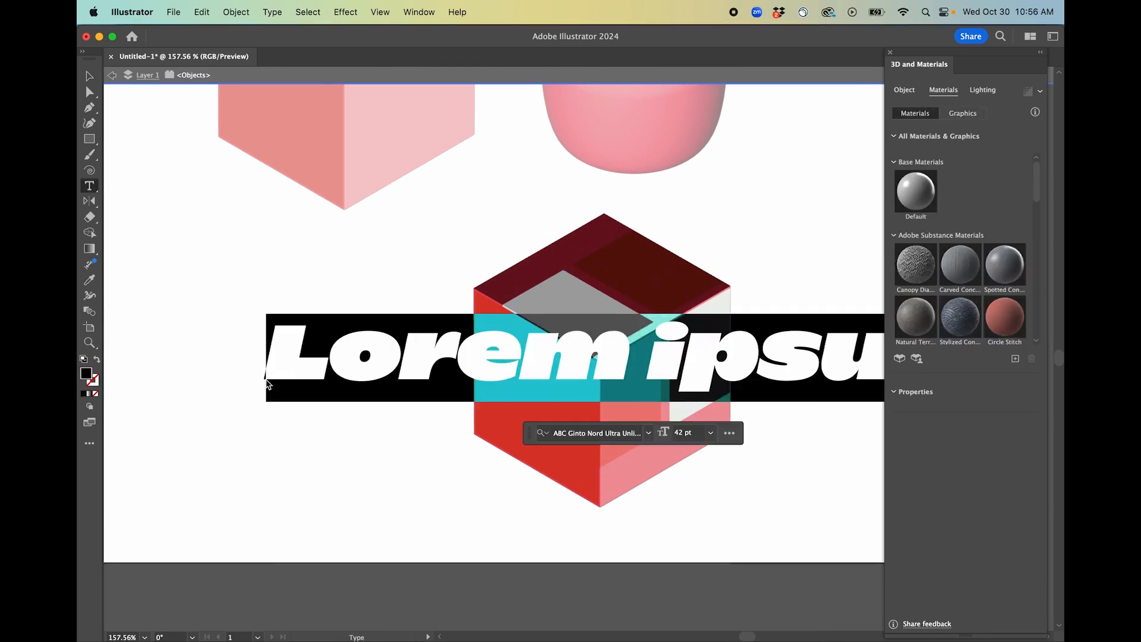
Type the text "LEGO" on the artboard, then select it all and reduce its font size.
{"action": "type", "text": "LEGO"}
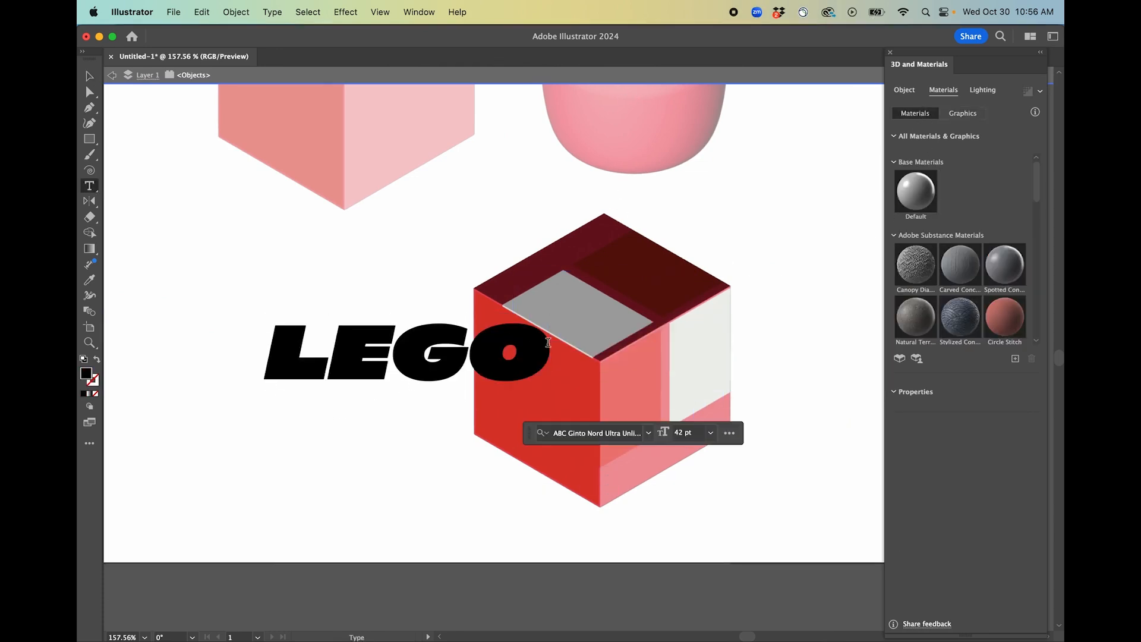
{"action": "key", "text": "Escape"}
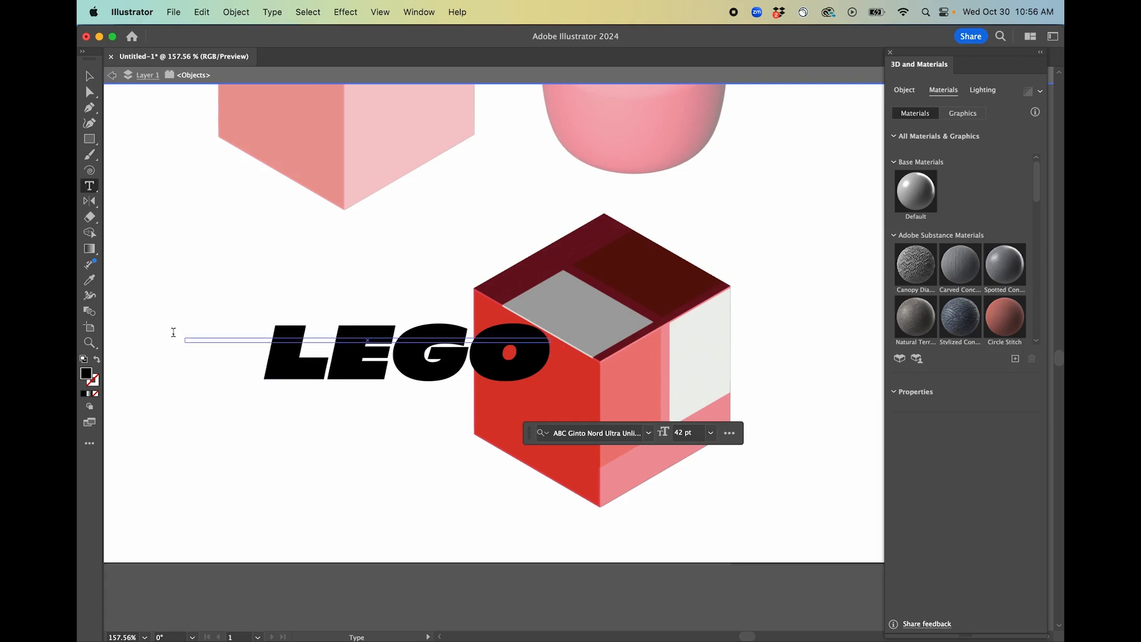
{"action": "left_click", "coordinate": [348, 347]}
{"action": "key", "text": "super+a"}
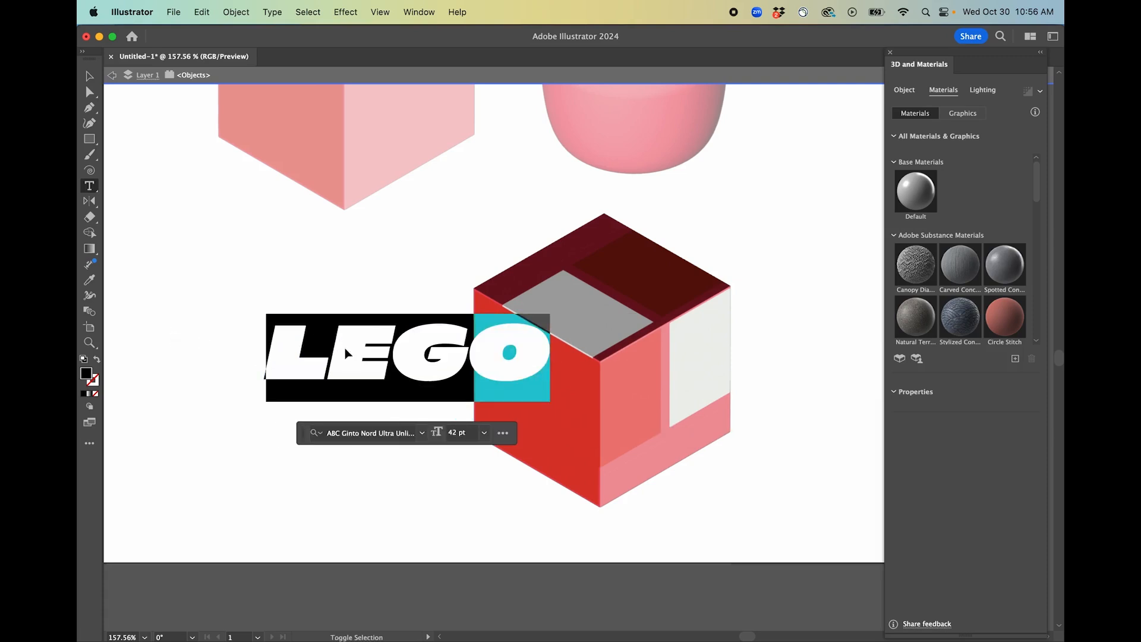
{"action": "key", "text": "alt+shift+super+comma"}
{"action": "key", "text": "alt+shift+super+comma"}
{"action": "key", "text": "alt+shift+super+comma"}
{"action": "left_click", "coordinate": [357, 372]}
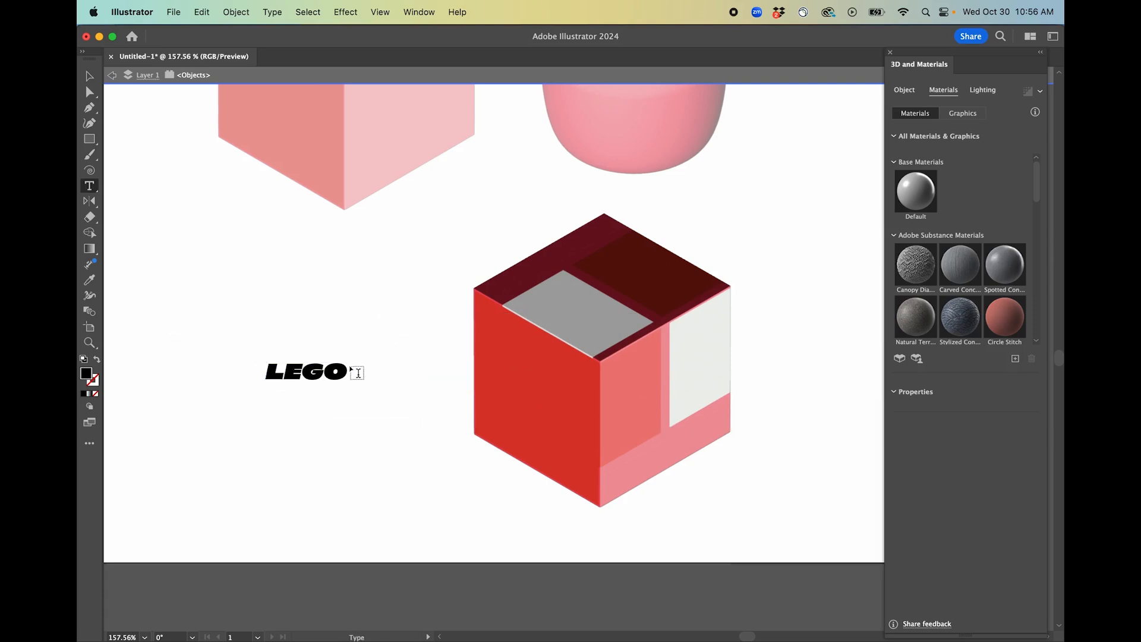
Draw an unfilled rectangle around the LEGO text and select both the rectangle and the text.
{"action": "scroll", "coordinate": [325, 363], "scroll_direction": "up", "scroll_amount": 2}
{"action": "key", "text": "m"}
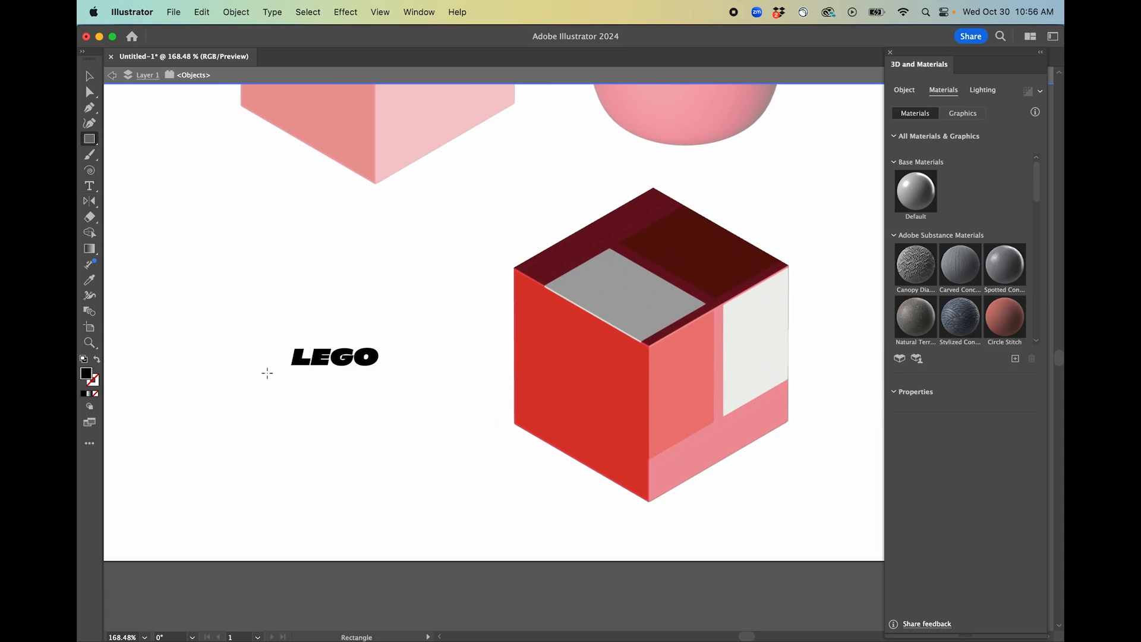
{"action": "left_click_drag", "start_coordinate": [251, 328], "coordinate": [415, 387]}
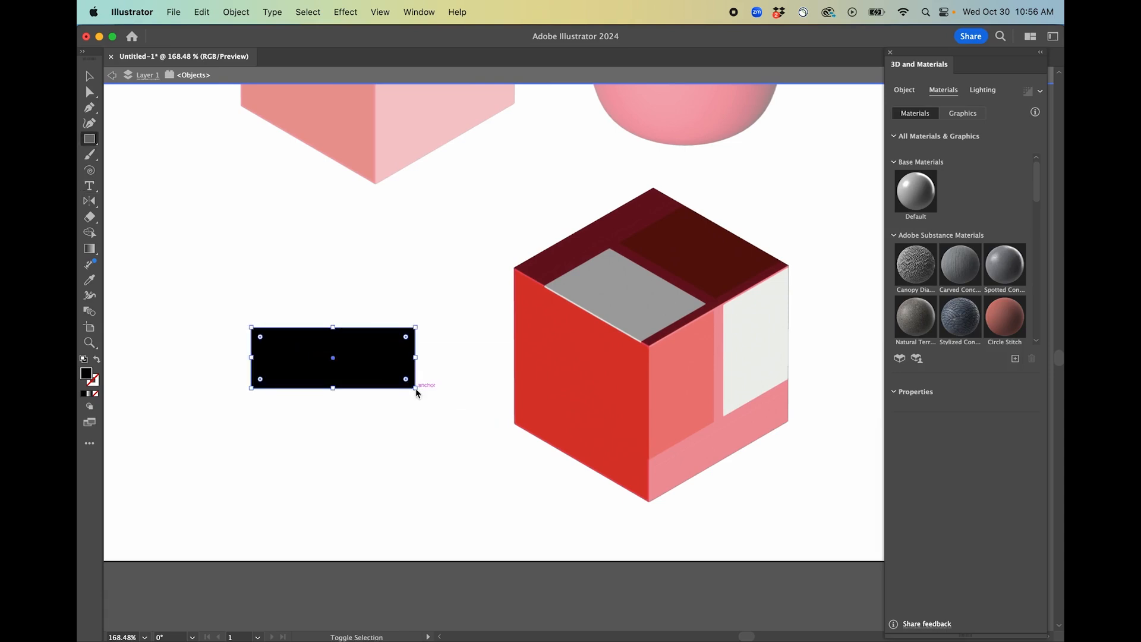
{"action": "key", "text": "slash"}
{"action": "key", "text": "v"}
{"action": "left_click", "coordinate": [386, 281]}
{"action": "left_click", "coordinate": [388, 328]}
{"action": "left_click_drag", "start_coordinate": [242, 282], "coordinate": [480, 425]}
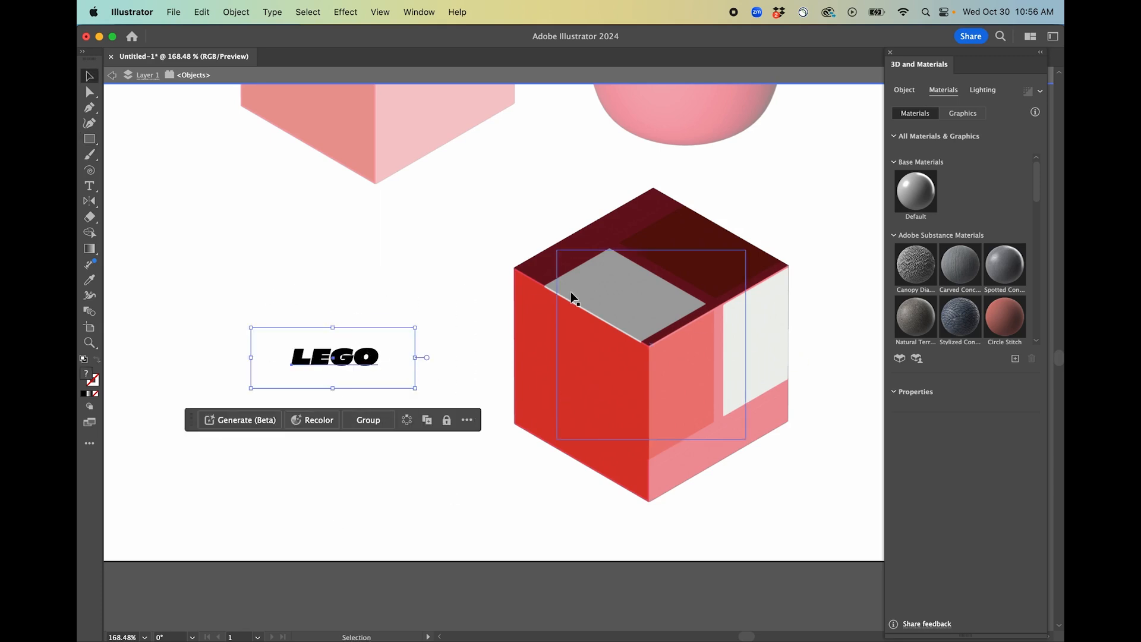
Create a new symbol from the selection named "Lego" with export type Graphic.
{"action": "left_click", "coordinate": [431, 14]}
{"action": "scroll", "coordinate": [484, 234], "scroll_direction": "down", "scroll_amount": 4}
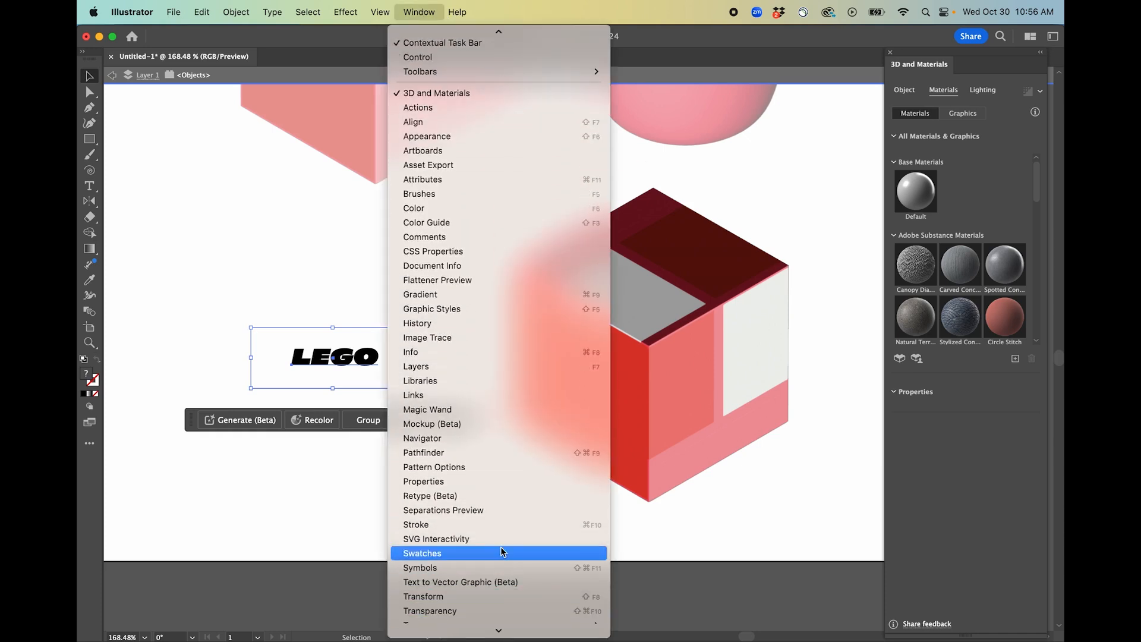
{"action": "left_click", "coordinate": [501, 564]}
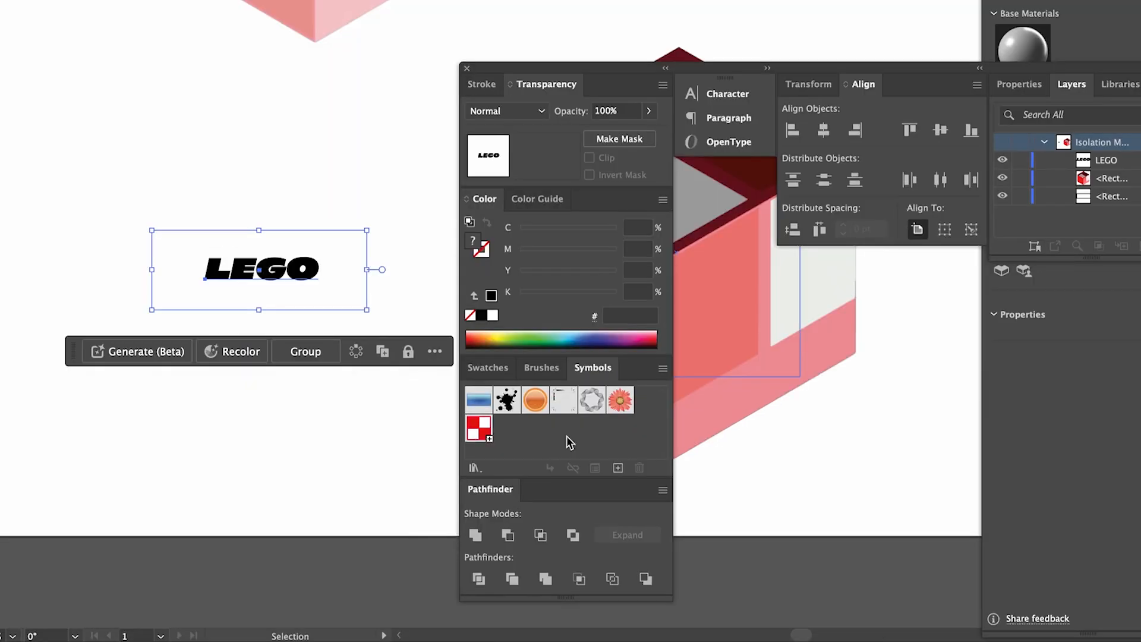
{"action": "left_click", "coordinate": [606, 509]}
{"action": "type", "text": "Le"}
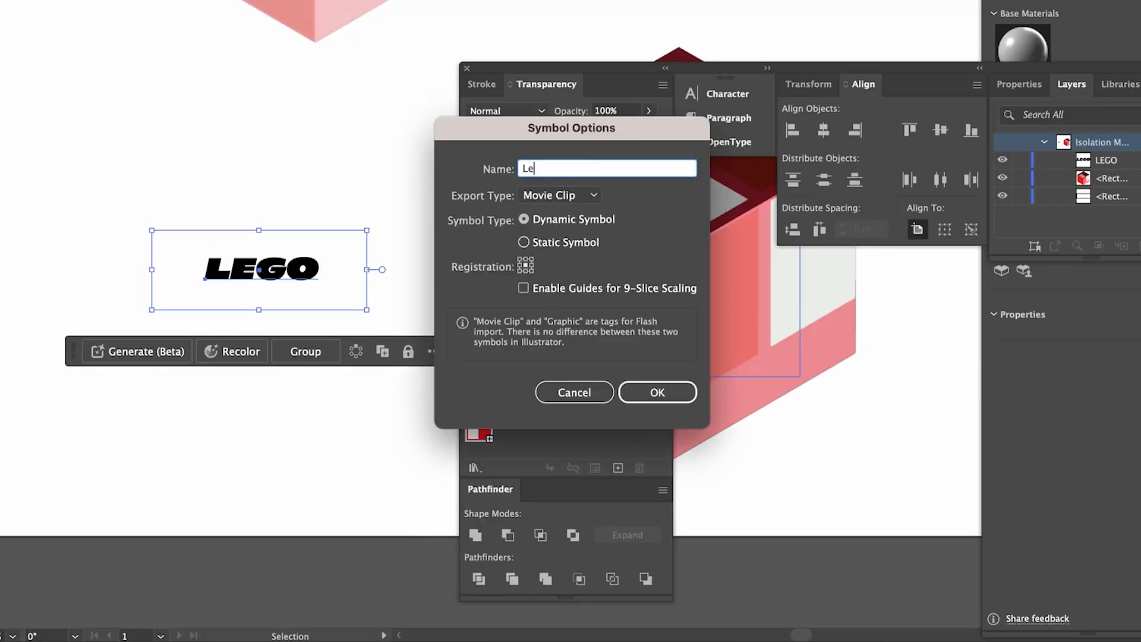
{"action": "left_click", "coordinate": [588, 196]}
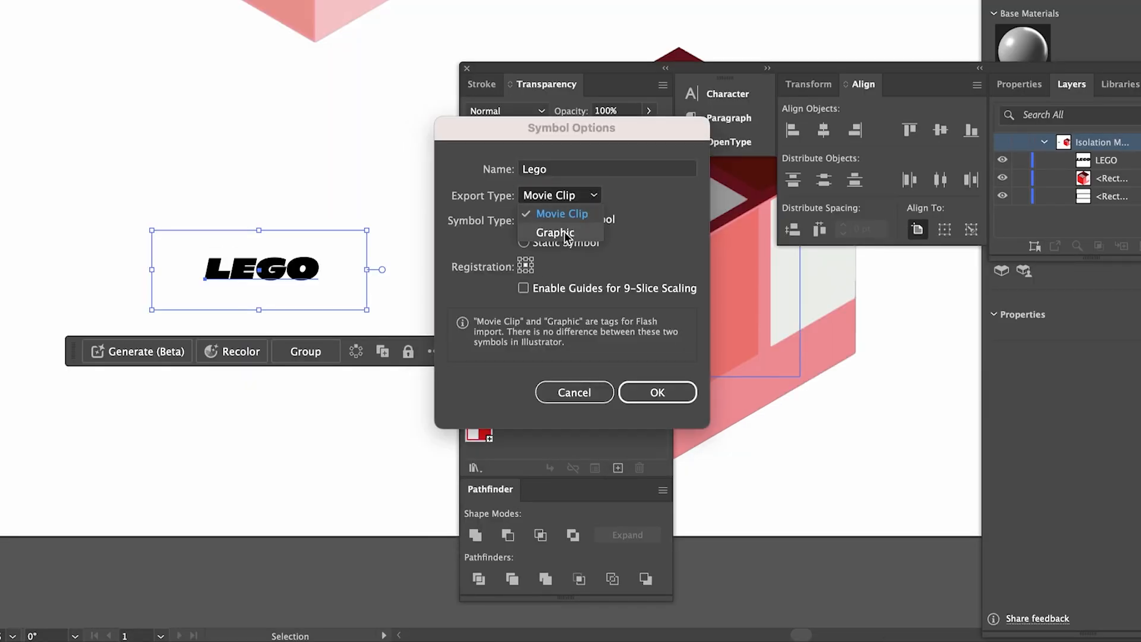
{"action": "left_click", "coordinate": [566, 233]}
{"action": "left_click", "coordinate": [657, 392]}
Select the cube with the stud and apply the Lego graphic onto its faces.
{"action": "left_click", "coordinate": [361, 170]}
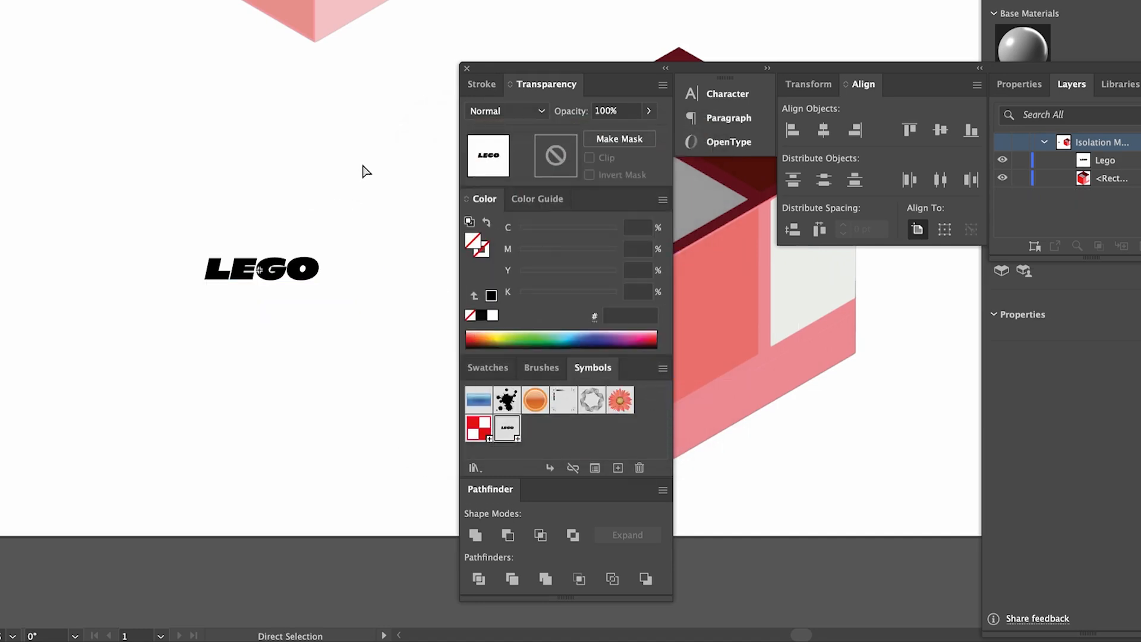
{"action": "scroll", "coordinate": [364, 171], "scroll_direction": "up", "scroll_amount": 3}
{"action": "scroll", "coordinate": [356, 201], "scroll_direction": "up", "scroll_amount": 3}
{"action": "double_click", "coordinate": [293, 215]}
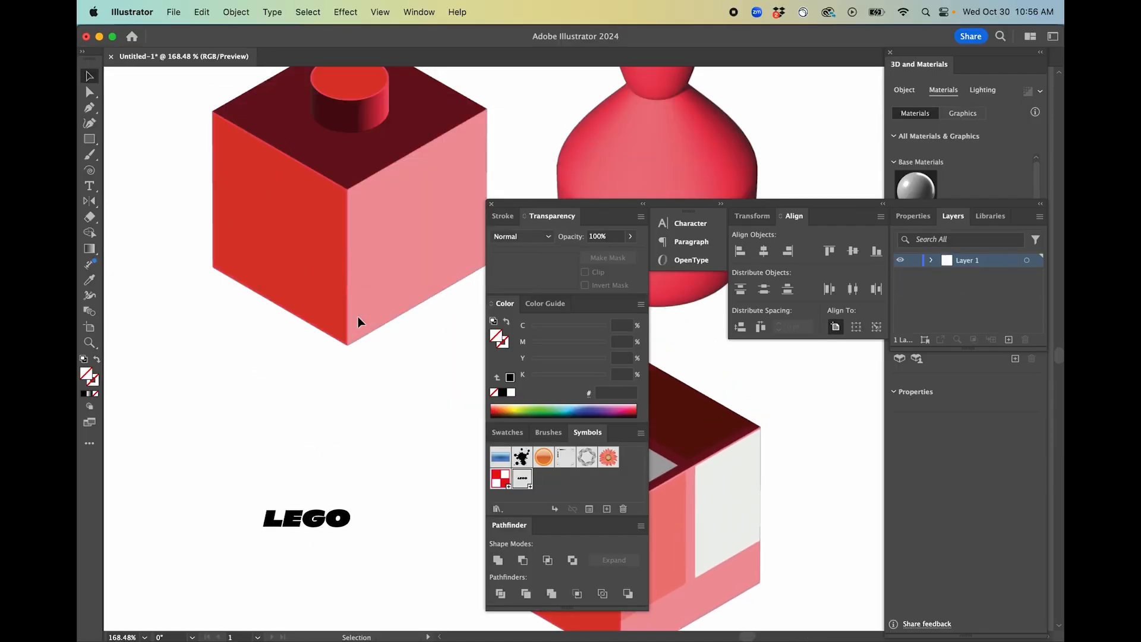
{"action": "left_click", "coordinate": [382, 238]}
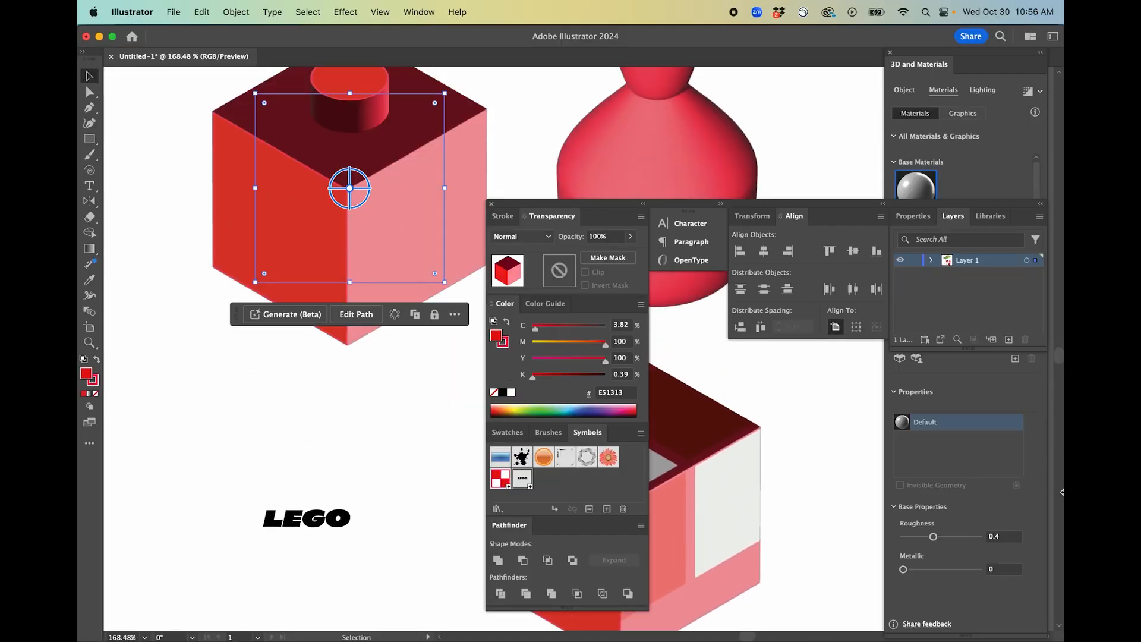
{"action": "left_click", "coordinate": [958, 149]}
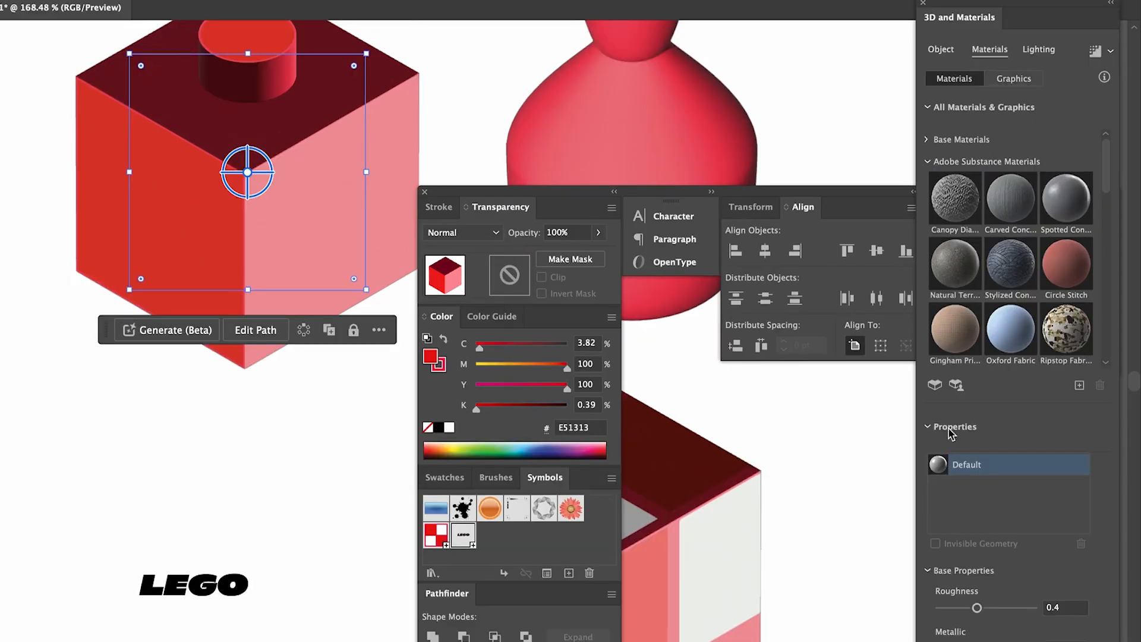
{"action": "scroll", "coordinate": [990, 270], "scroll_direction": "down", "scroll_amount": 10}
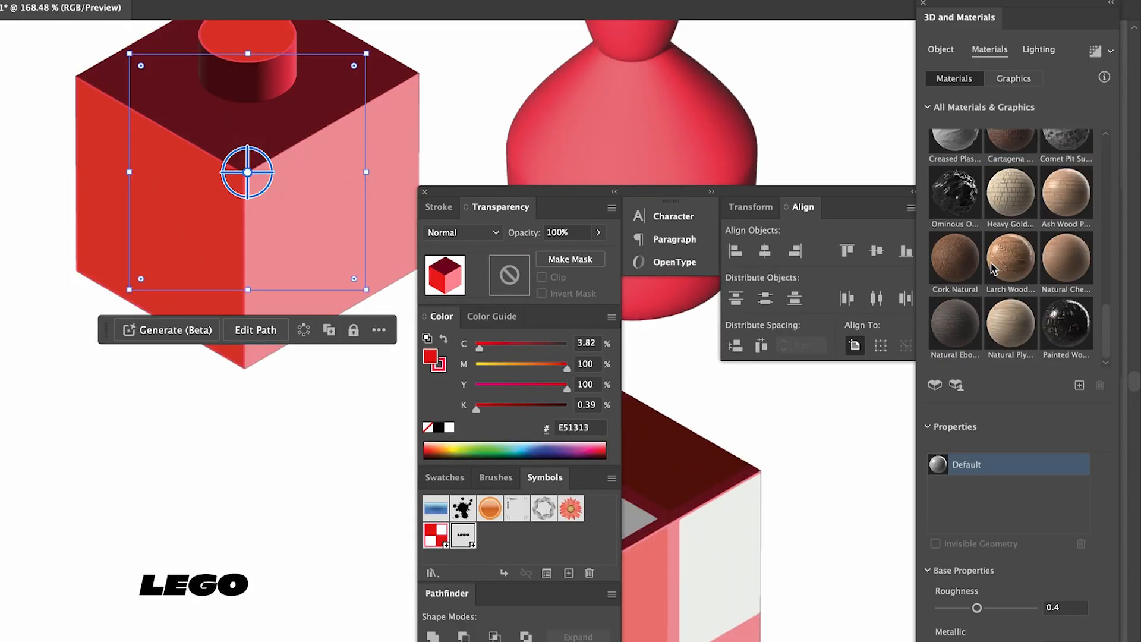
{"action": "left_click", "coordinate": [1014, 79]}
{"action": "left_click_drag", "start_coordinate": [1010, 304], "coordinate": [424, 241]}
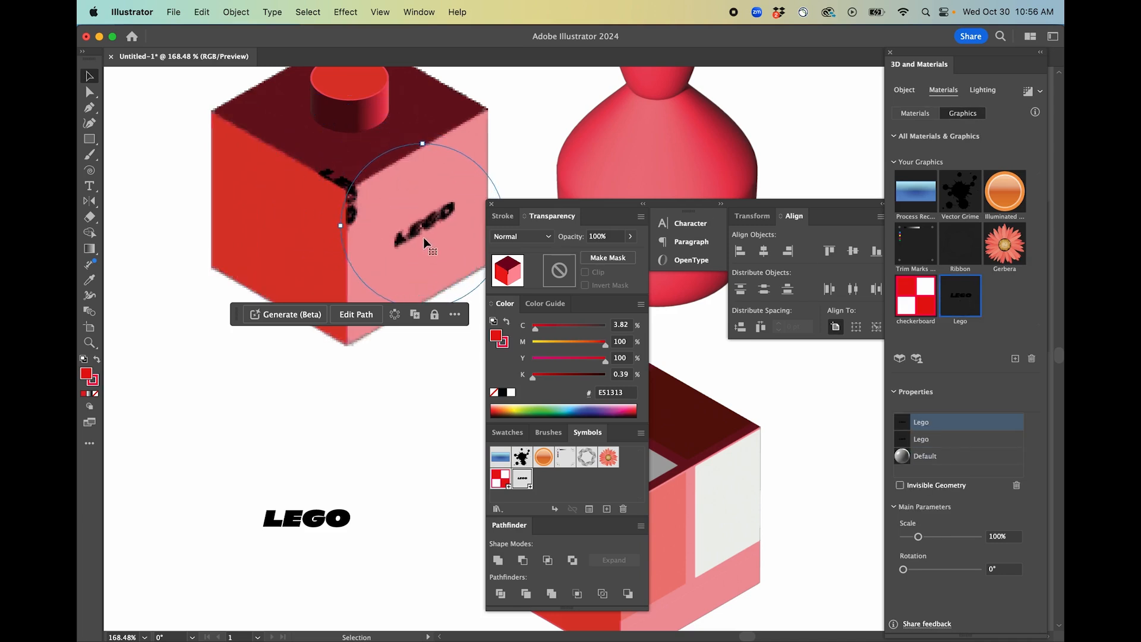
Delete the duplicate Lego entry from the cube's graphic properties list.
{"action": "left_click", "coordinate": [932, 440]}
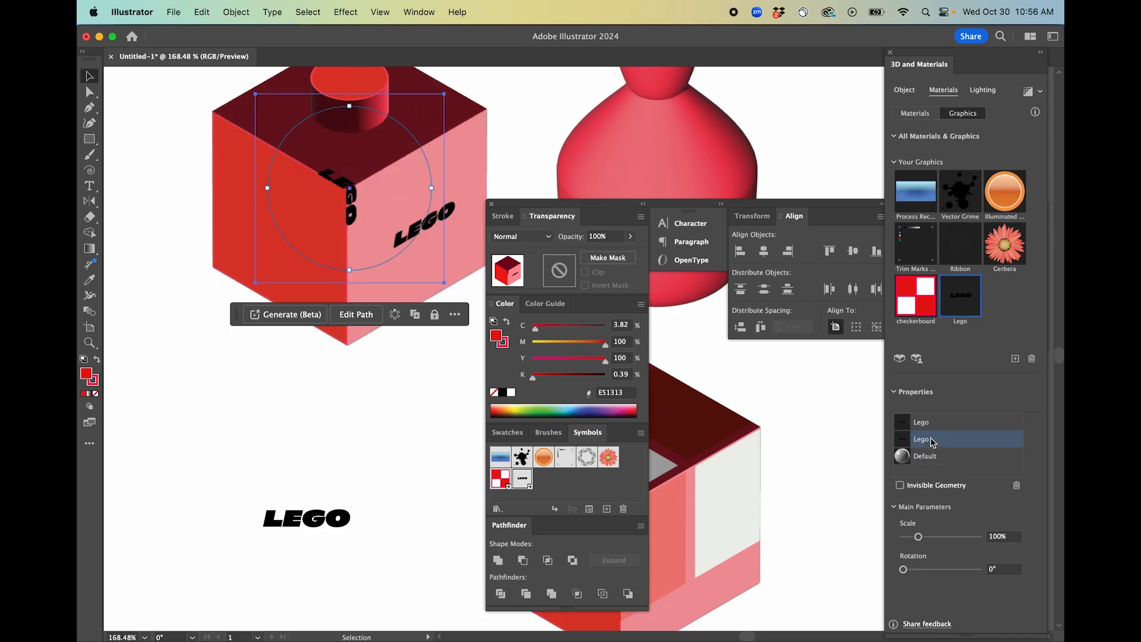
{"action": "left_click", "coordinate": [1017, 485]}
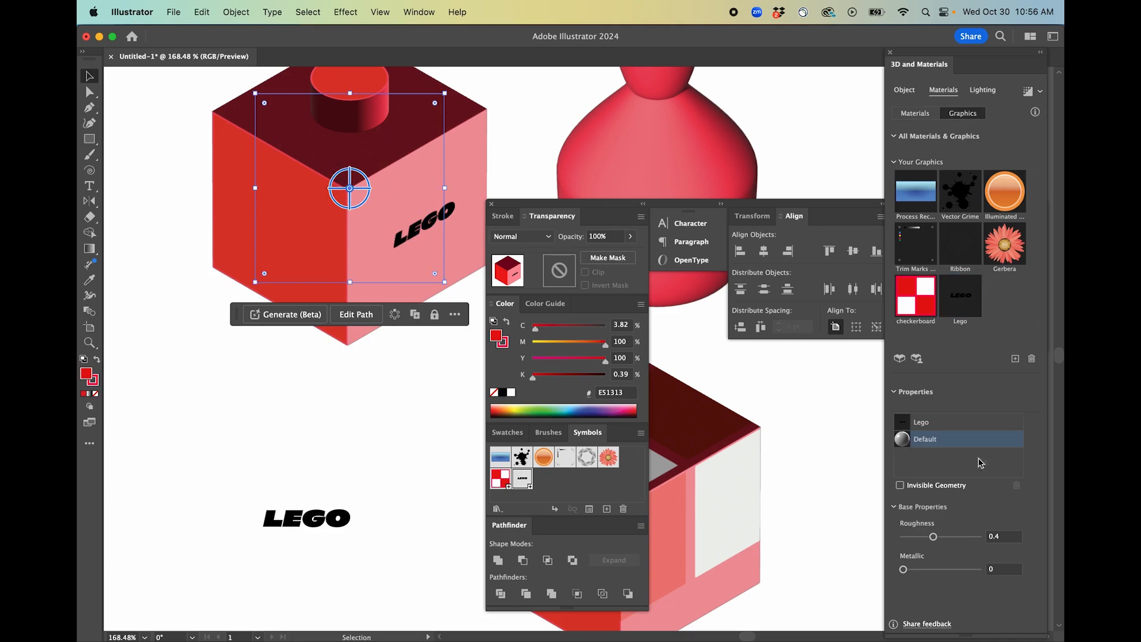
{"action": "double_click", "coordinate": [425, 225]}
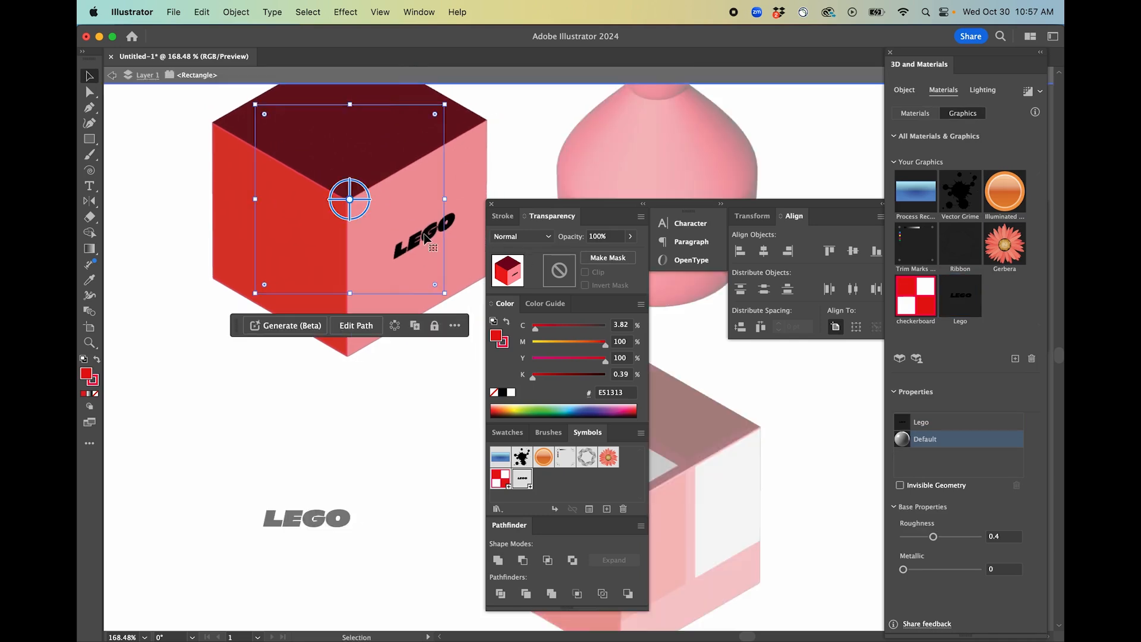
{"action": "key", "text": "super+z"}
{"action": "key", "text": "super+z"}
{"action": "key", "text": "super+z"}
{"action": "key", "text": "super+z"}
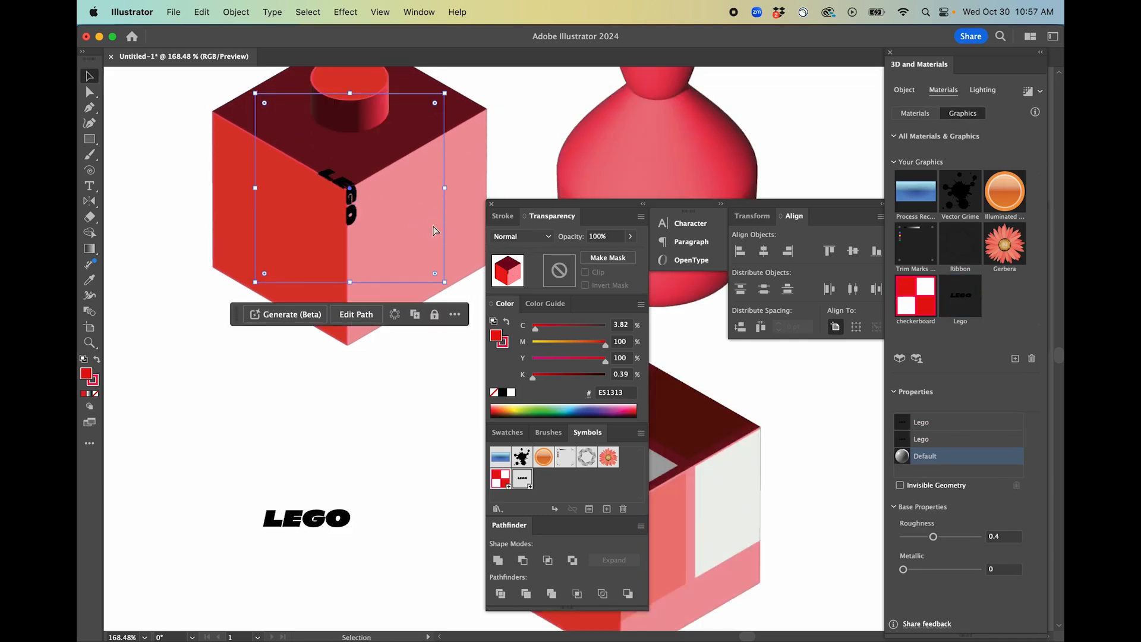
{"action": "key", "text": "super+shift+z"}
{"action": "key", "text": "super+shift+z"}
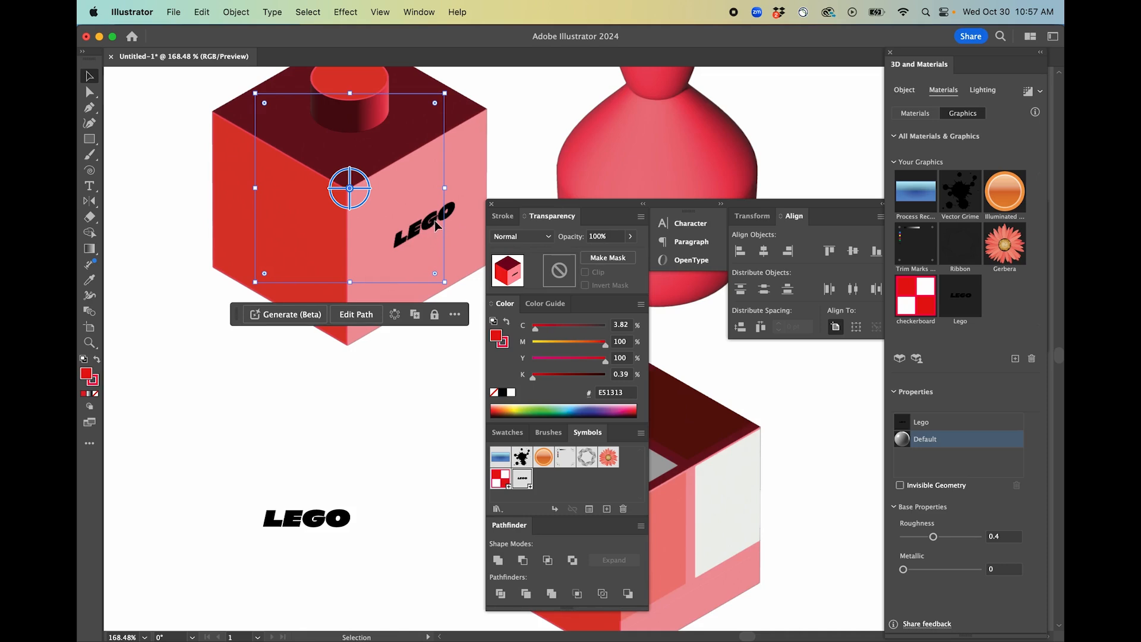
Enlarge the Lego graphic and reposition it across the cube's right face, then deselect.
{"action": "double_click", "coordinate": [437, 224]}
{"action": "left_click", "coordinate": [907, 426]}
{"action": "mouse_move", "coordinate": [424, 241]}
{"action": "left_mouse_down"}
{"action": "mouse_move", "coordinate": [437, 207]}
{"action": "mouse_move", "coordinate": [428, 236]}
{"action": "left_mouse_up"}
{"action": "left_click", "coordinate": [437, 140]}
{"action": "key", "text": "super+shift+a"}
{"action": "left_click", "coordinate": [438, 142]}
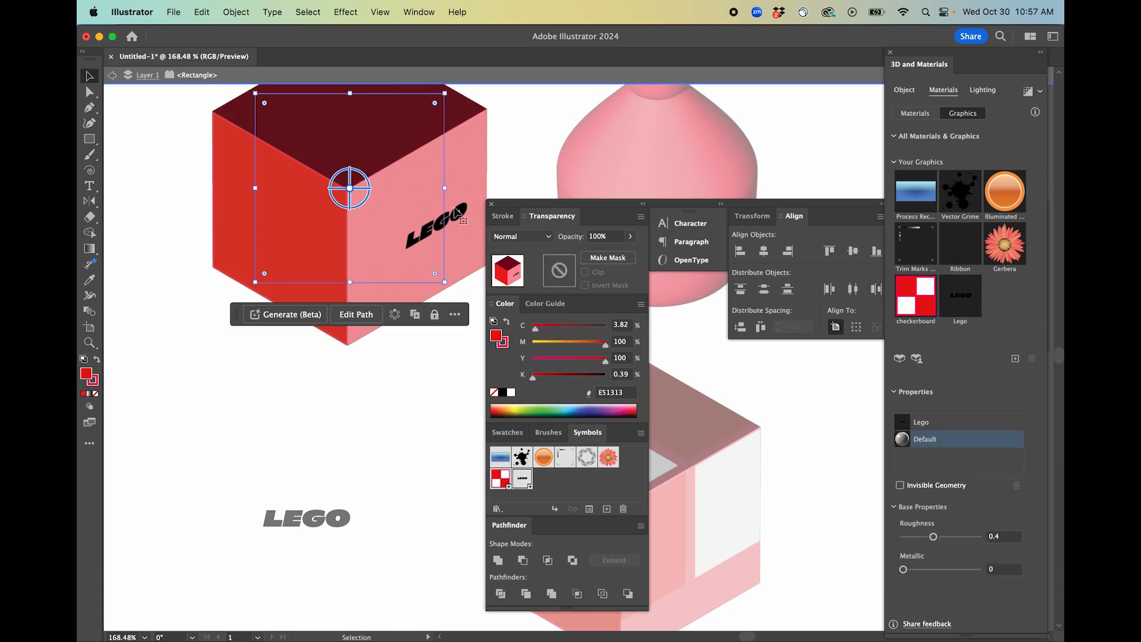
{"action": "left_click", "coordinate": [924, 424]}
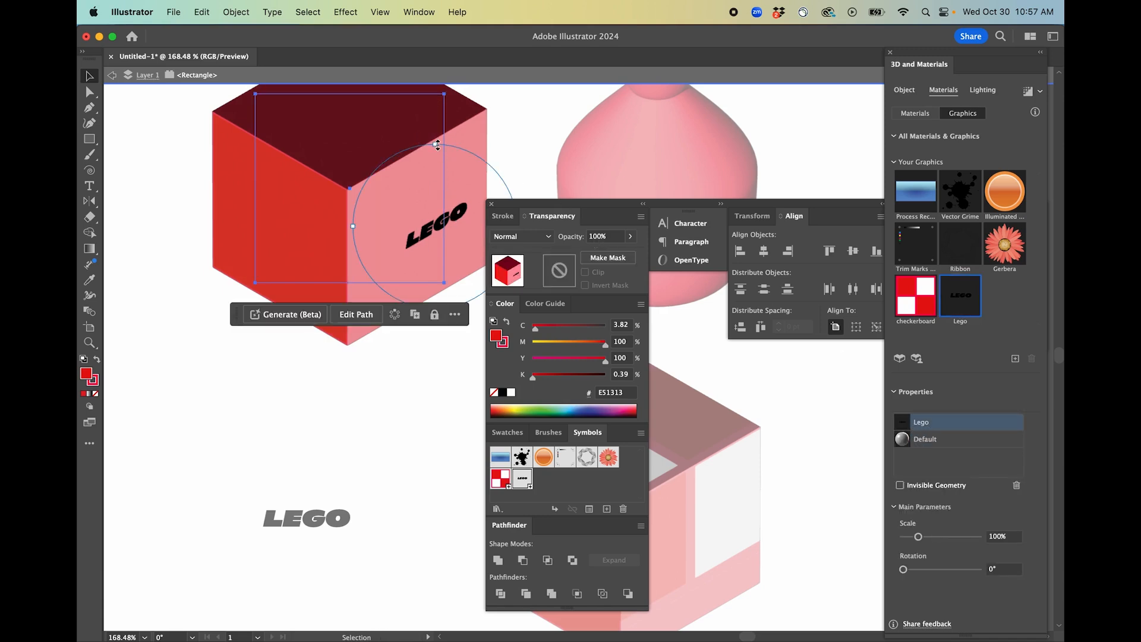
{"action": "left_click_drag", "start_coordinate": [438, 145], "coordinate": [449, 71]}
{"action": "left_click_drag", "start_coordinate": [469, 212], "coordinate": [447, 208]}
{"action": "left_click", "coordinate": [565, 113]}
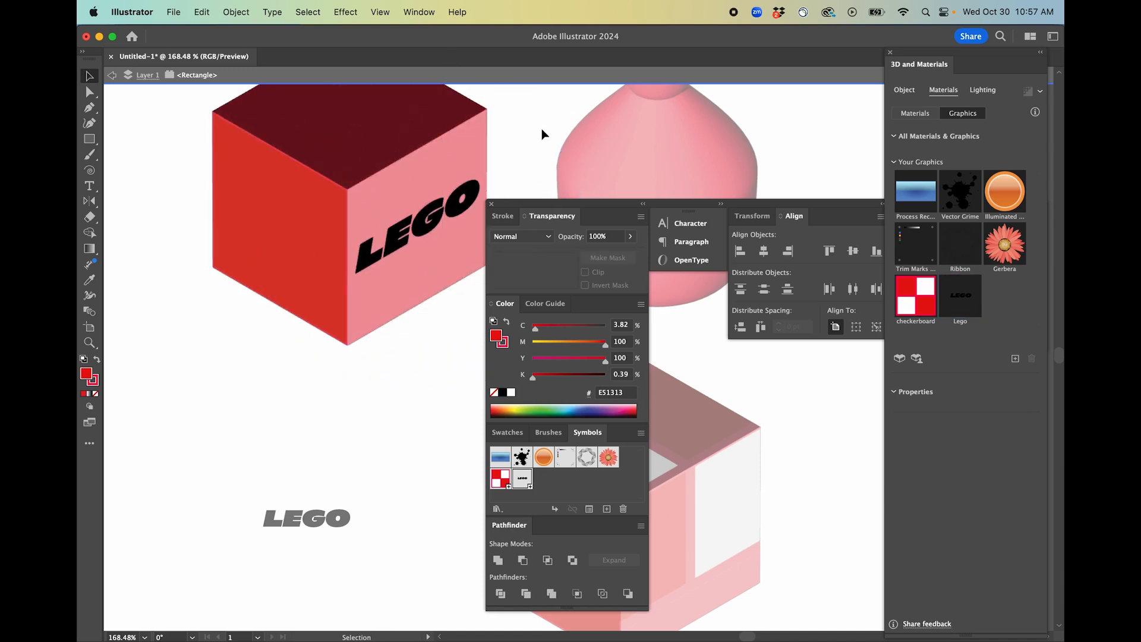
Exit isolation mode and zoom around to view the finished Lego cube.
{"action": "scroll", "coordinate": [403, 300], "scroll_direction": "down", "scroll_amount": 3}
{"action": "scroll", "coordinate": [273, 288], "scroll_direction": "down", "scroll_amount": 2}
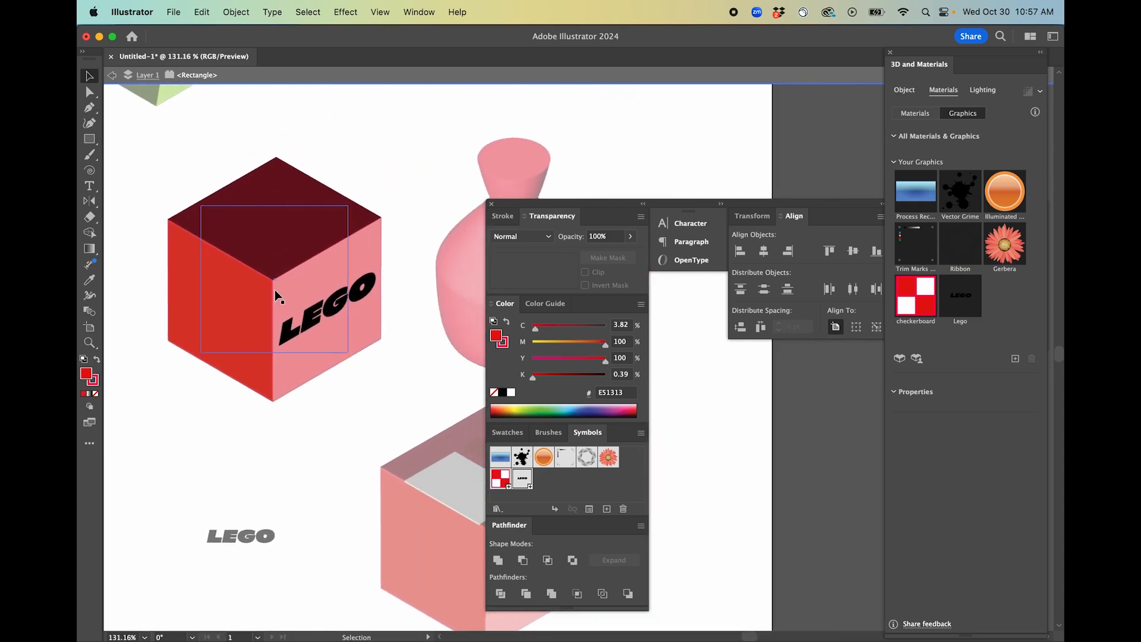
{"action": "key", "text": "Escape"}
{"action": "scroll", "coordinate": [322, 376], "scroll_direction": "right", "scroll_amount": 3}
{"action": "scroll", "coordinate": [339, 421], "scroll_direction": "down", "scroll_amount": 1}
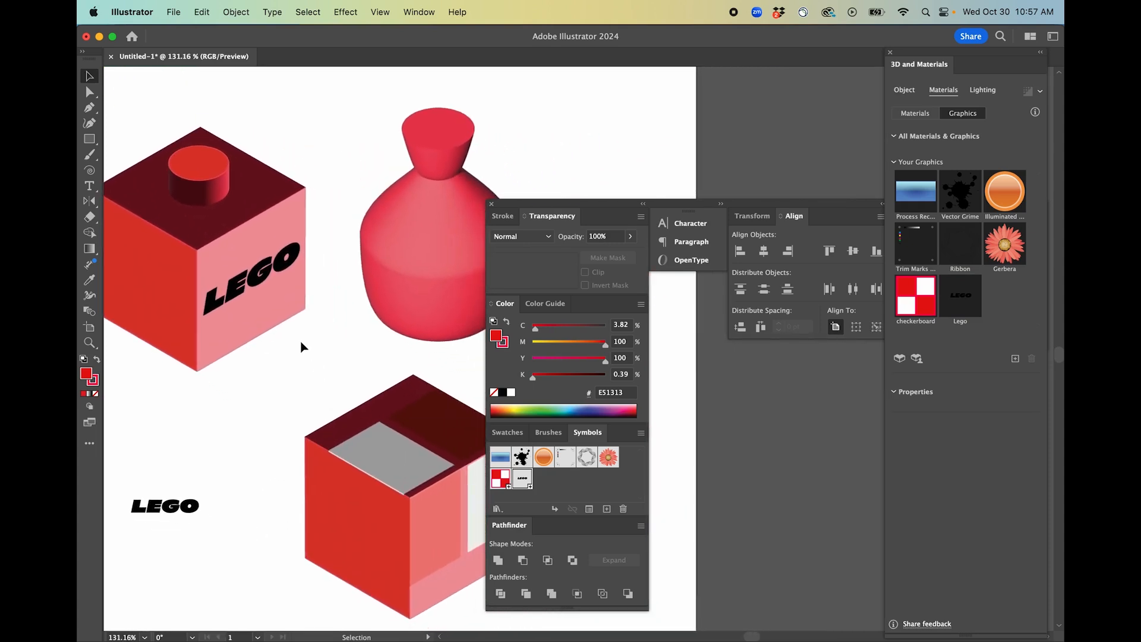
{"action": "scroll", "coordinate": [305, 349], "scroll_direction": "up", "scroll_amount": 4}
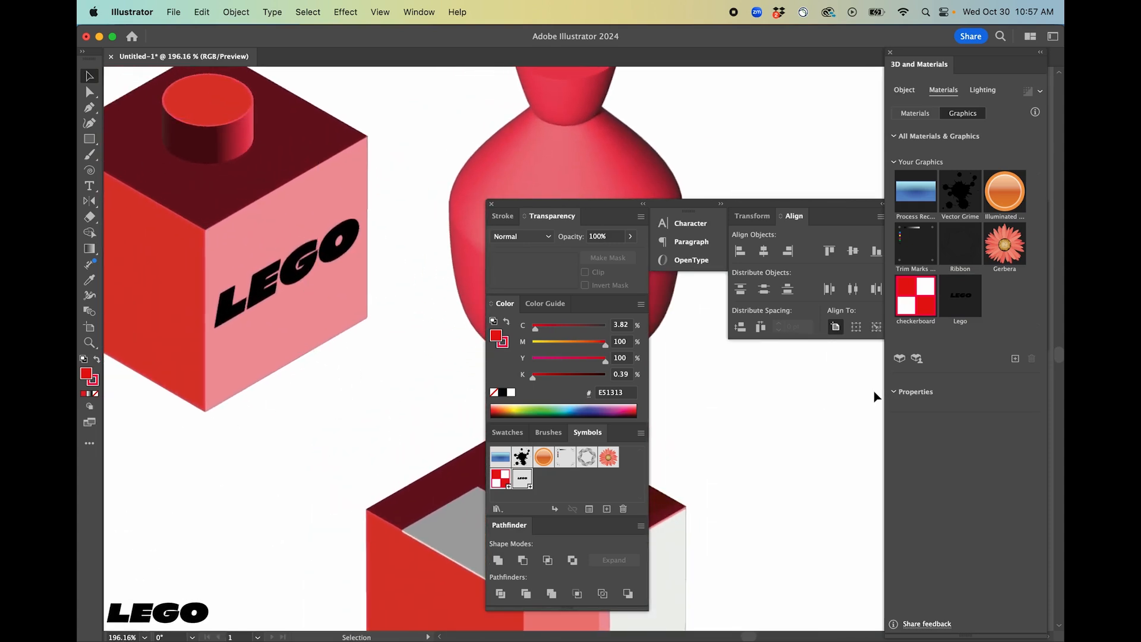